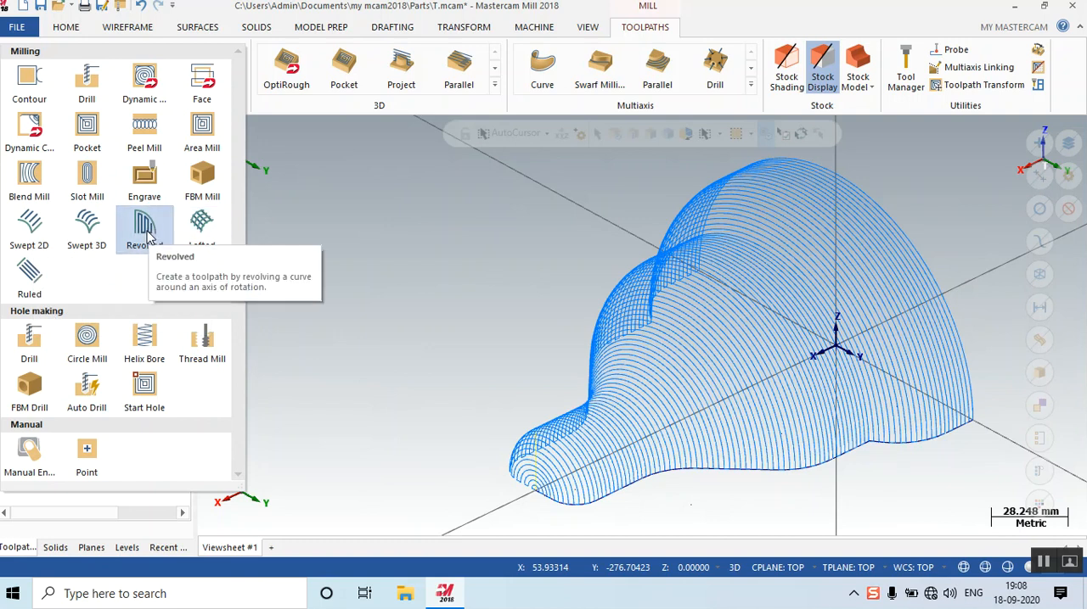
Review the revolved settings and tool parameters of the existing Revolve toolpath, accept them and inspect the toolpath in the view.
left_click(517, 357)
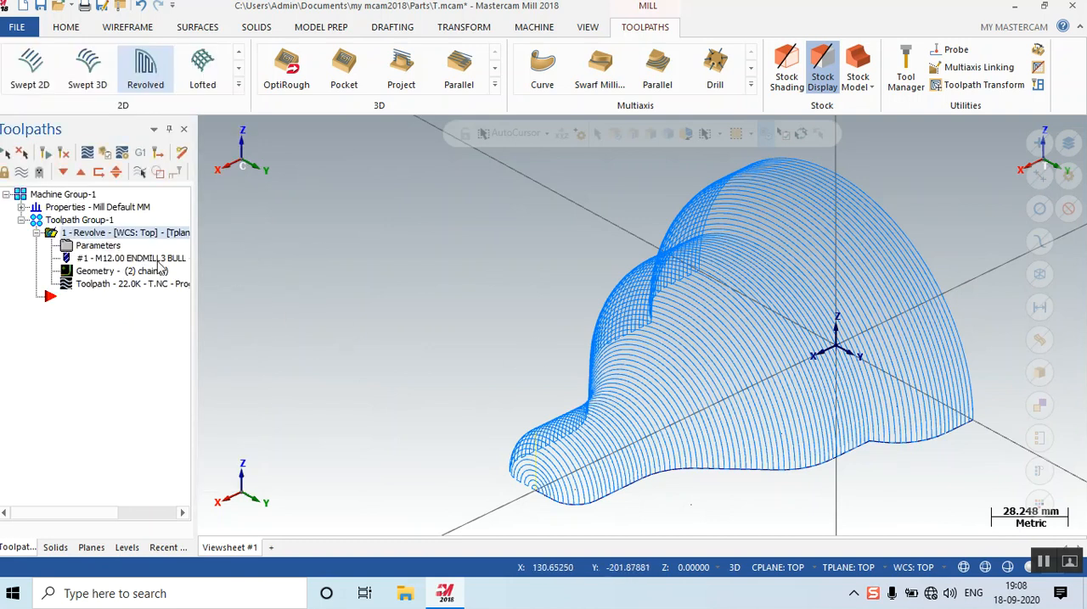
left_click(98, 251)
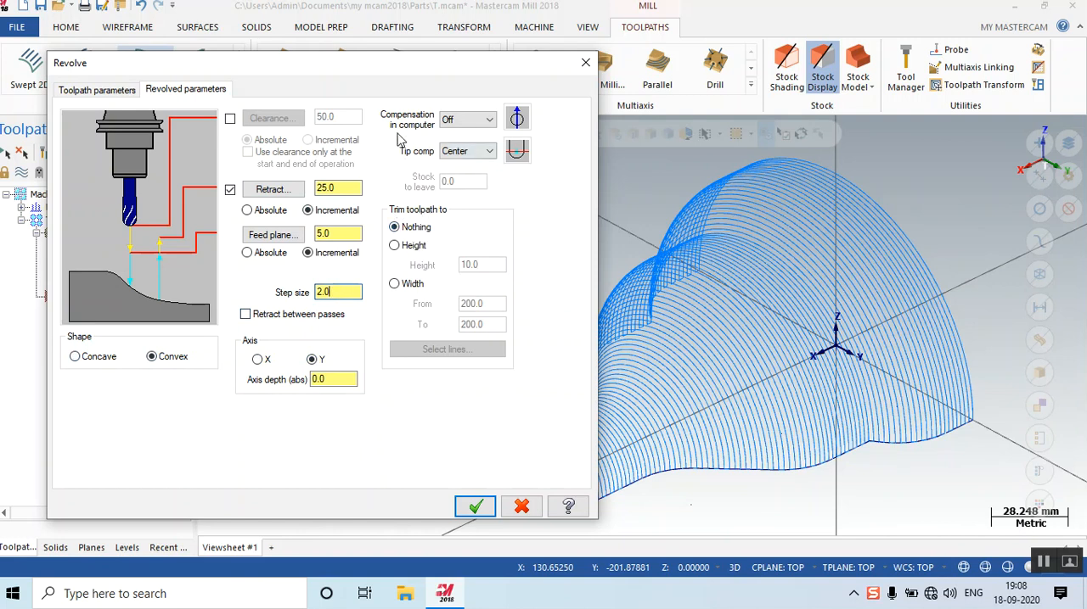
left_click(95, 90)
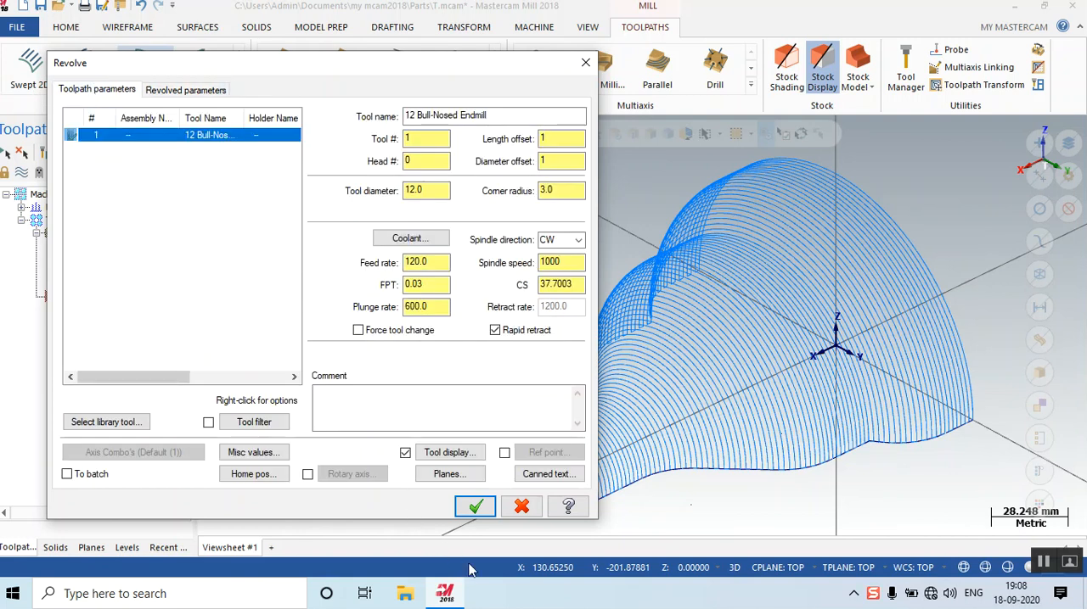
left_click(475, 507)
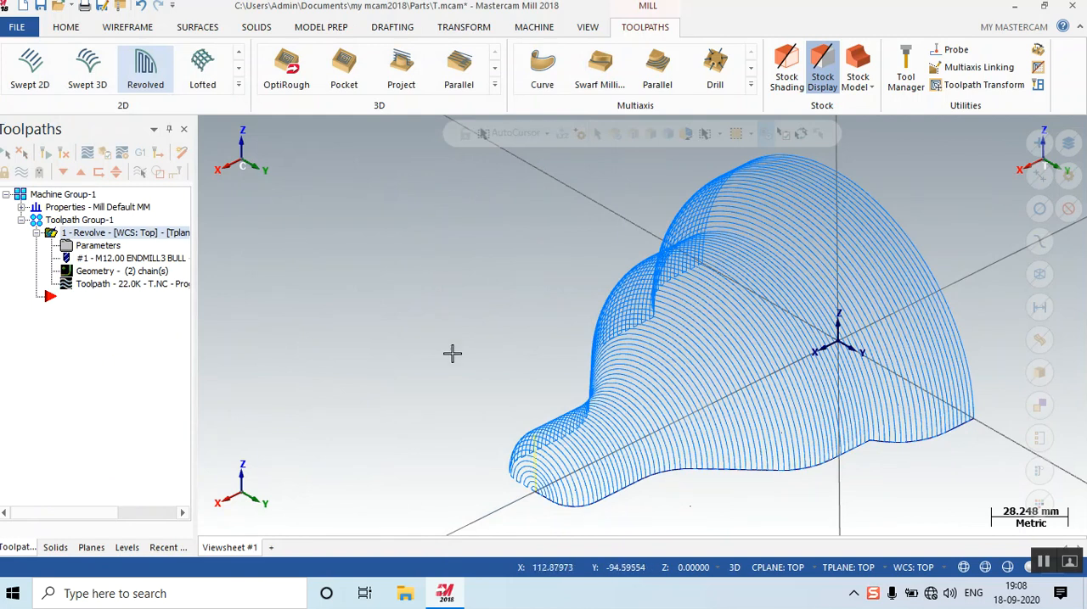
middle_click_drag(555, 339, 564, 331)
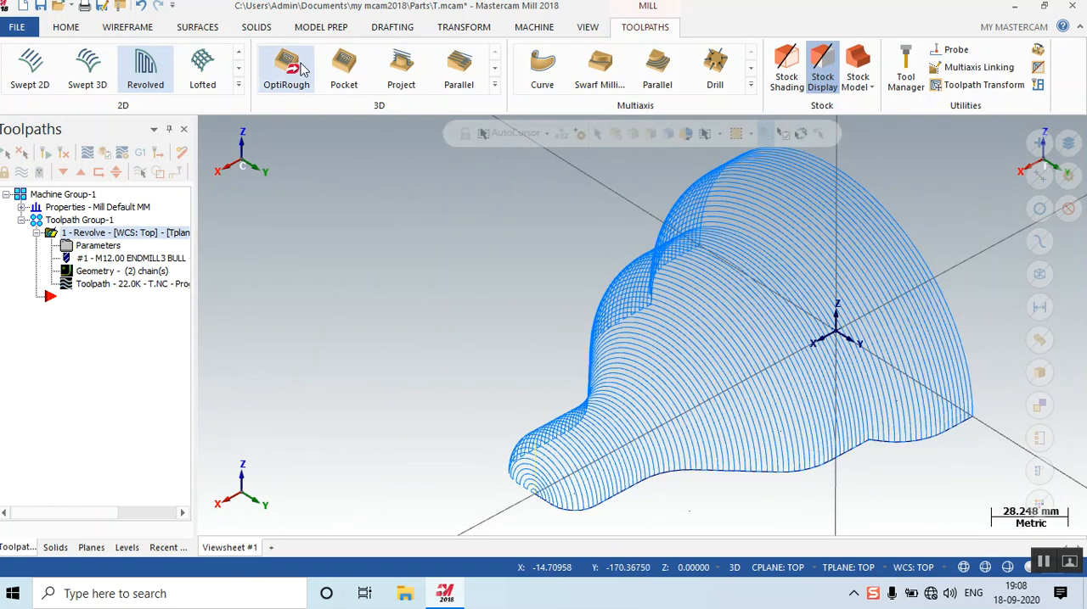
Start a new file and save the current part under a name beginning with revolve, declining to replace the existing revolve.mcam.
left_click(23, 5)
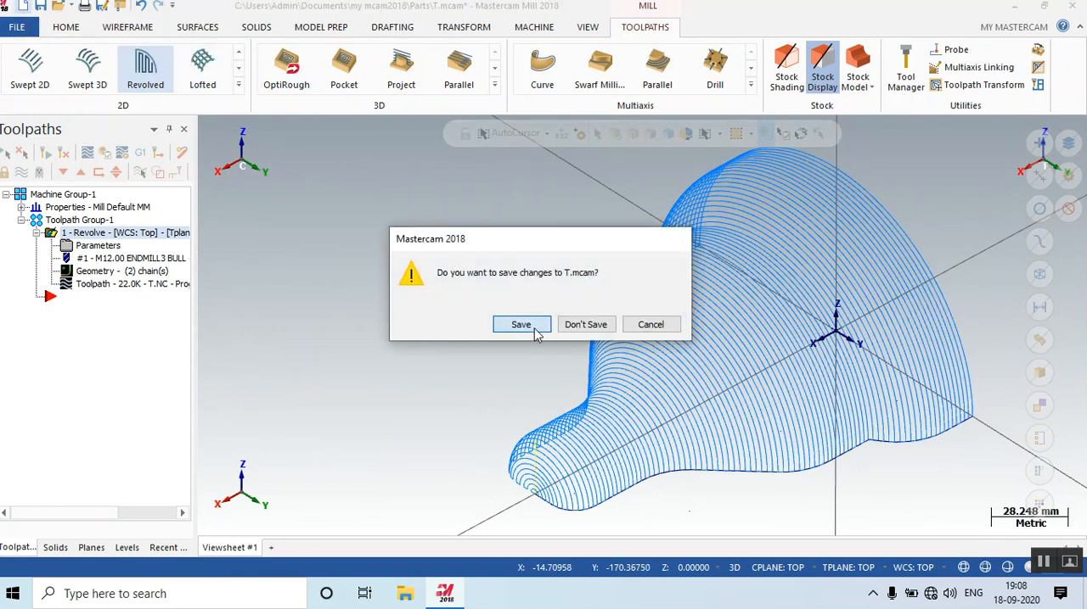
left_click(535, 330)
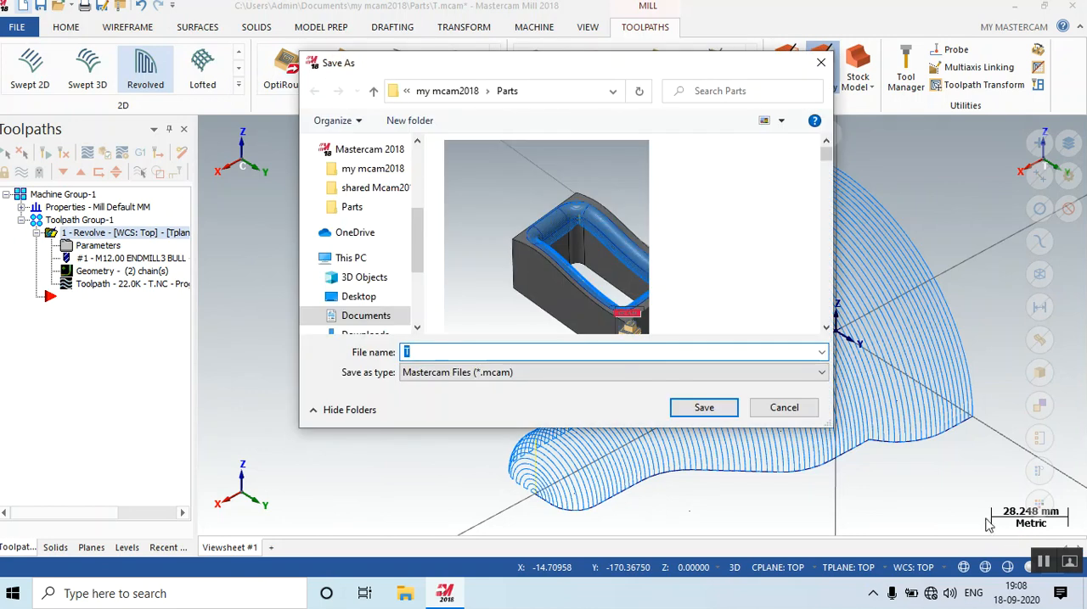
type("revol")
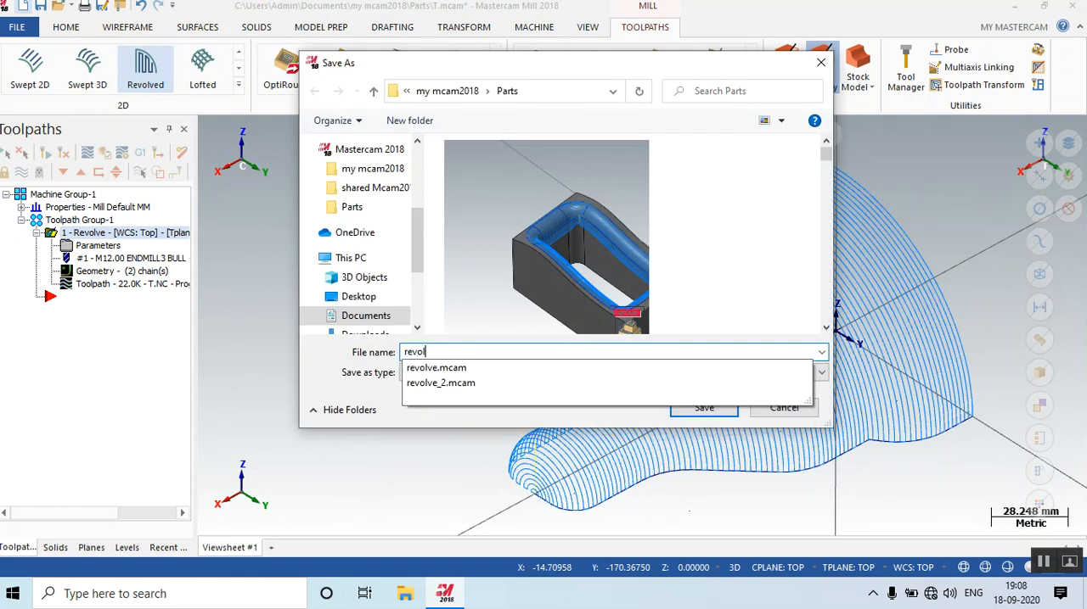
type("ve")
key("Return")
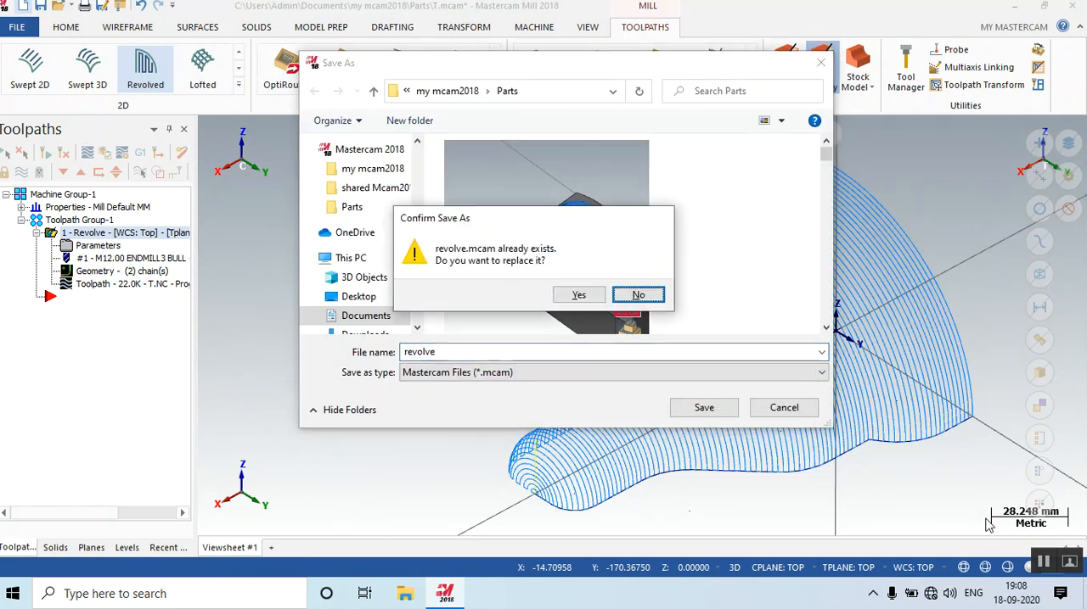
left_click(638, 295)
left_click(526, 353)
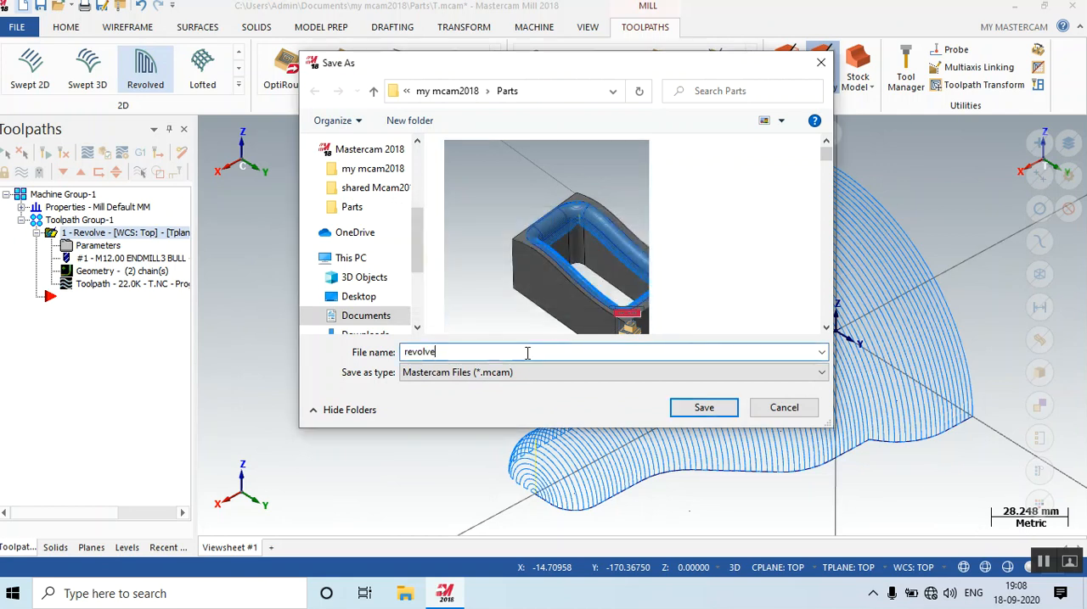
key("Return")
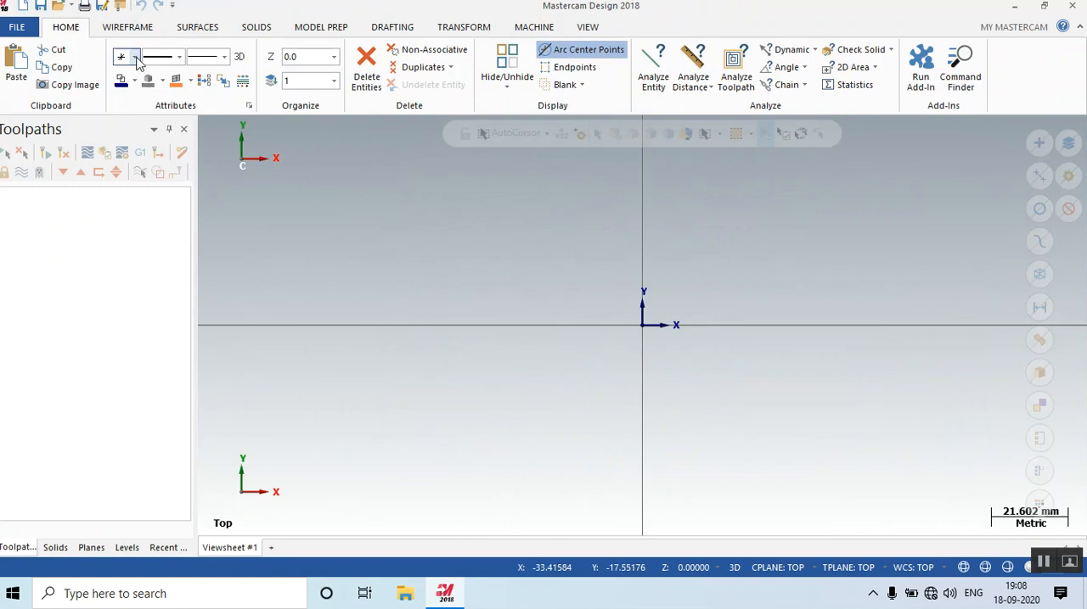
Draw a horizontal line from the origin along the positive X axis with Line Endpoints and enter a length of 130.
left_click(124, 28)
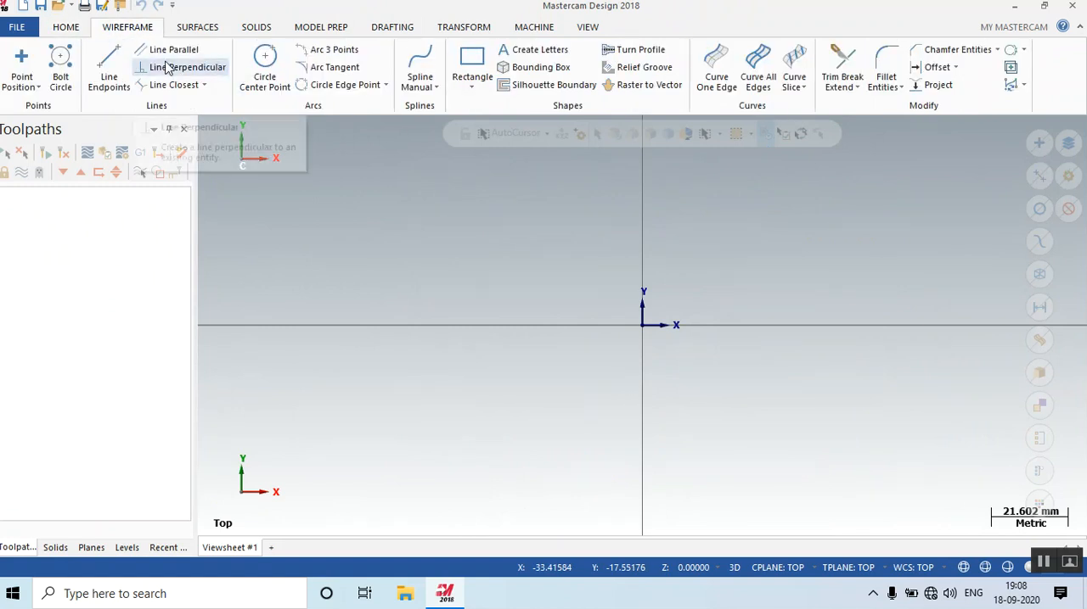
left_click(109, 68)
scroll(483, 502, "down", 3)
scroll(454, 484, "down", 3)
scroll(674, 390, "up", 2)
left_click(534, 427)
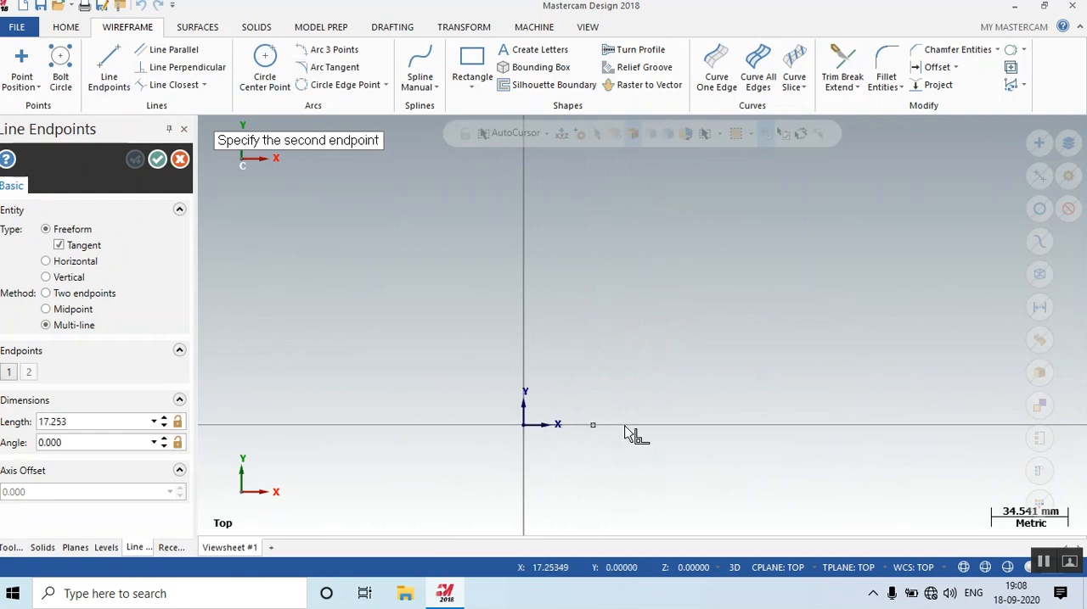
left_click(826, 426)
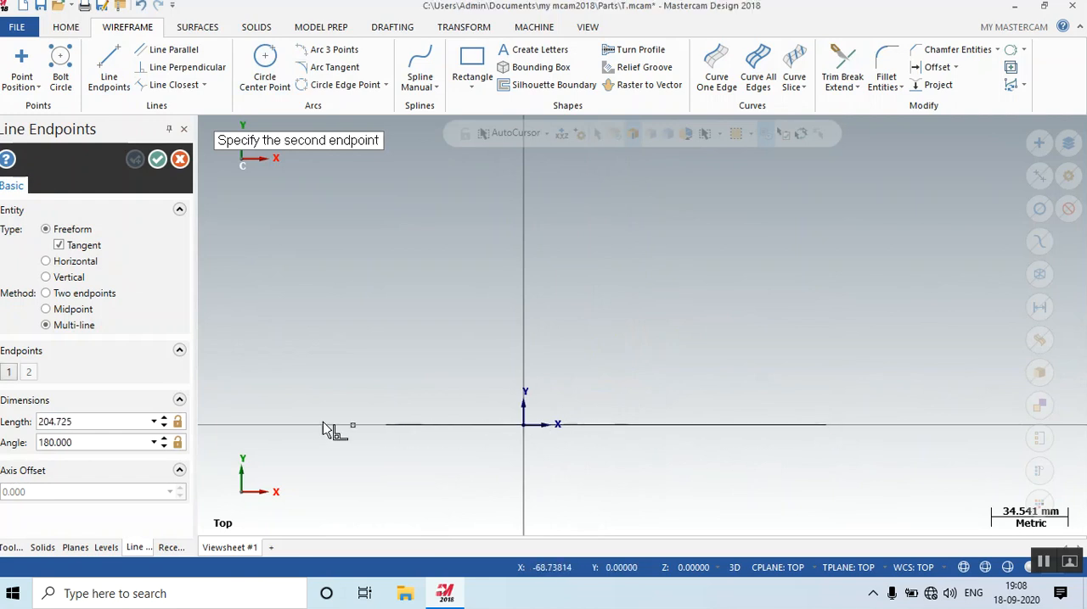
left_click(110, 416)
type("1")
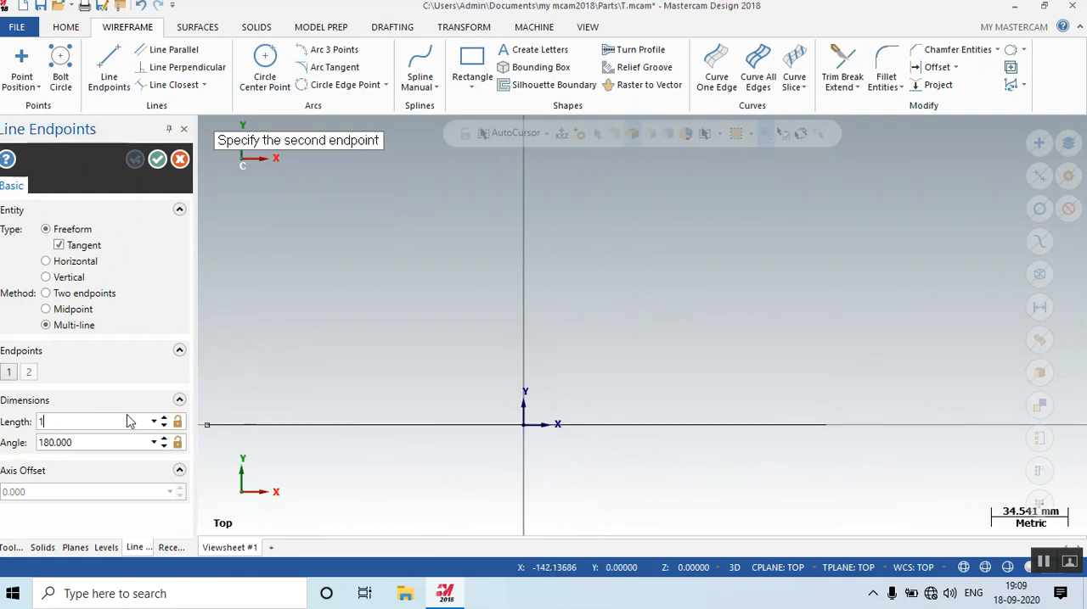
type("30")
key("Return")
key("Escape")
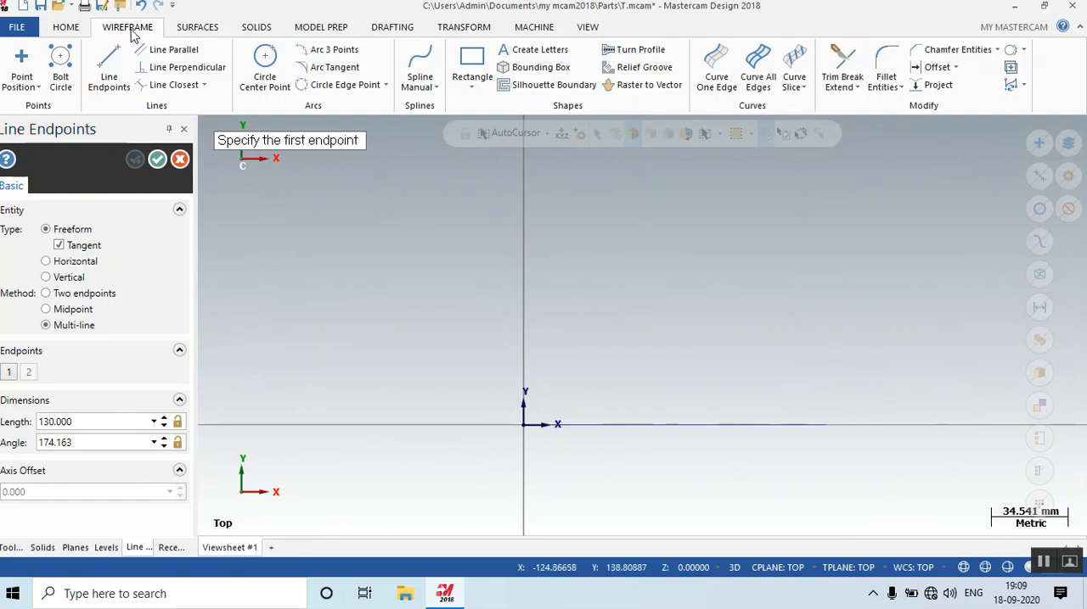
Draw a connected stepped profile with one diagonal segment from the base line's outer end, rising and ending just past the Y axis.
left_click(108, 73)
left_click(825, 425)
left_click(825, 371)
left_click(754, 370)
left_click(692, 313)
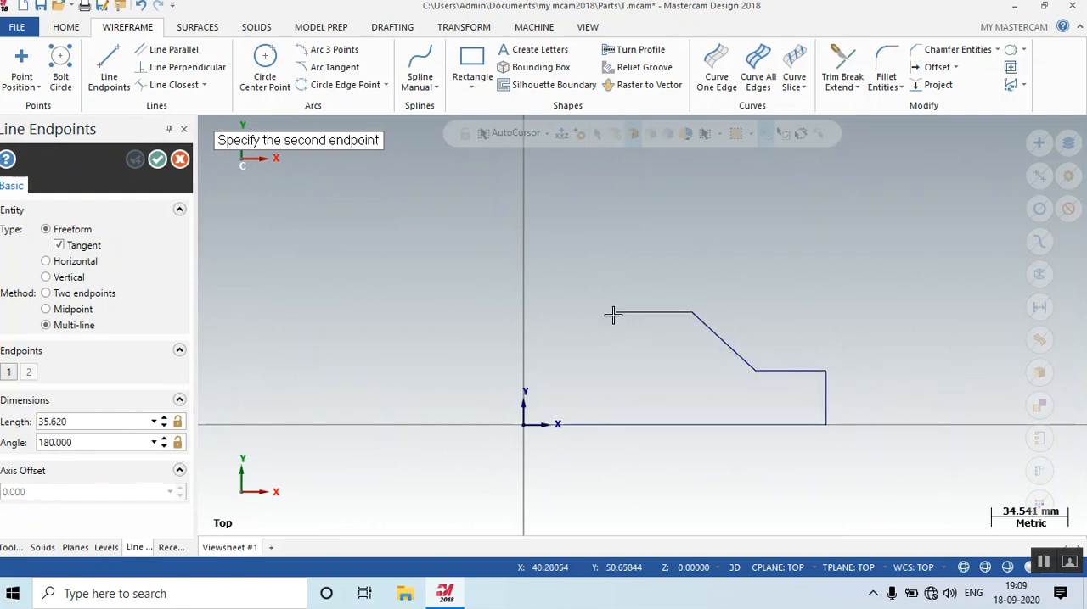
left_click(607, 268)
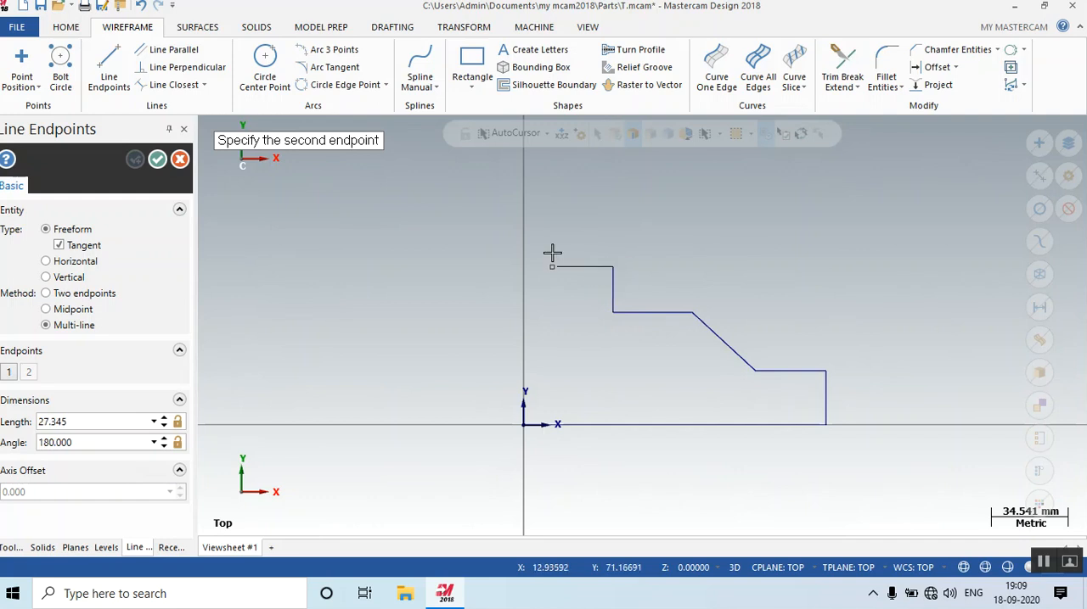
left_click(508, 244)
key("Escape")
key("Escape")
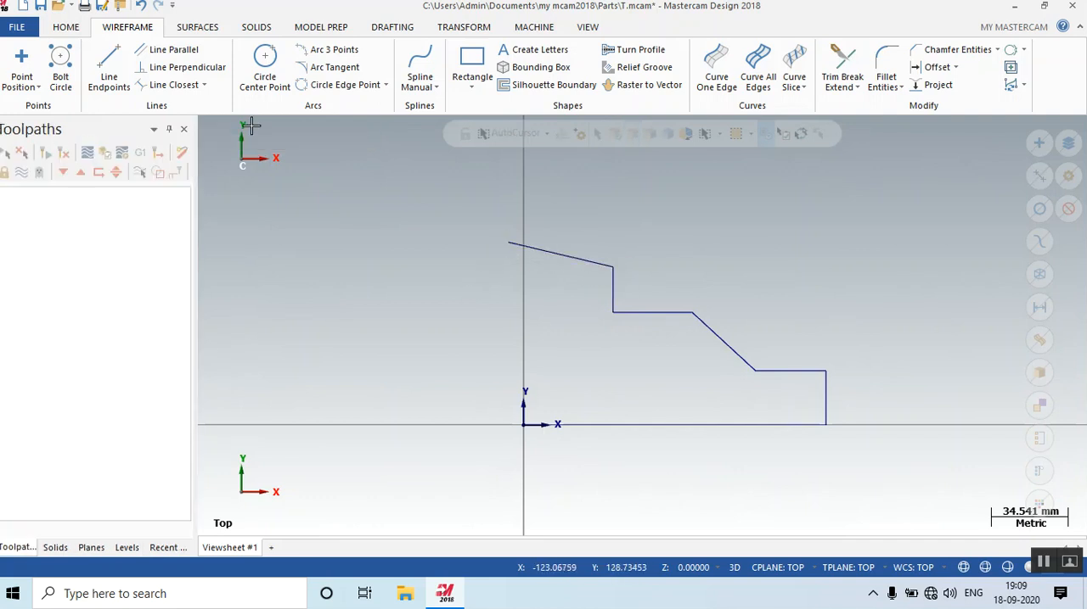
Draw a vertical line from the origin past the profile, and remove the overhanging ends and both axis lines with Divide/delete trimming.
left_click(524, 425)
left_click(522, 214)
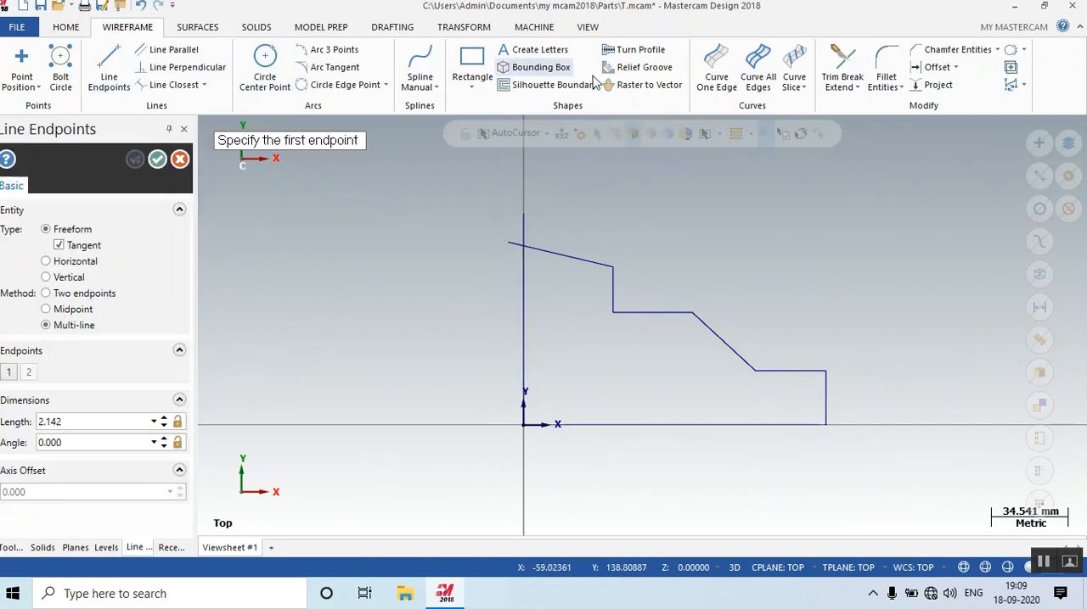
left_click(843, 60)
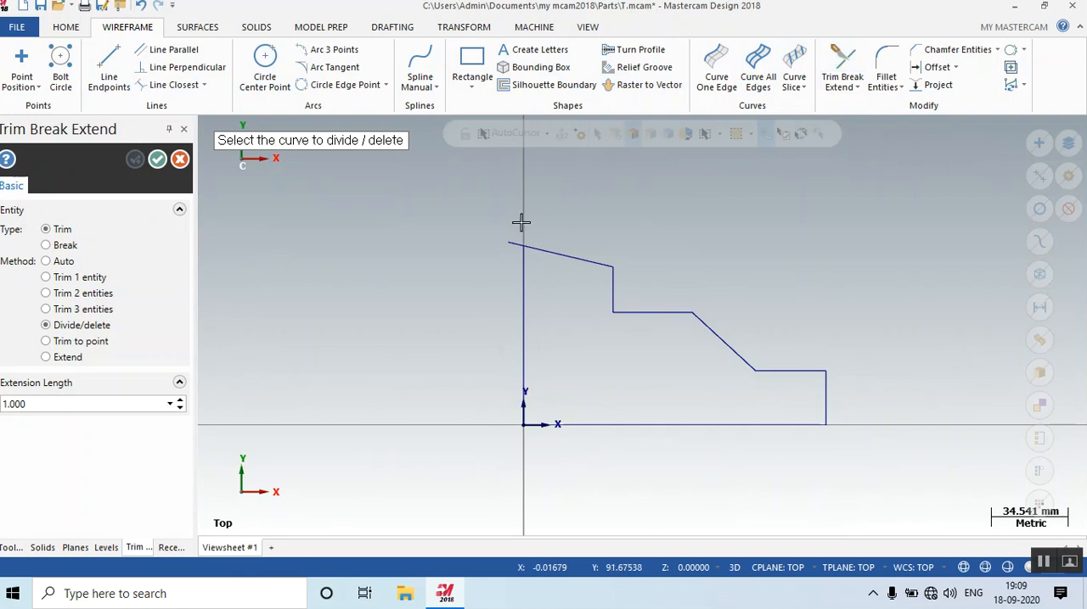
left_click(512, 243)
middle_click_drag(639, 411, 577, 401)
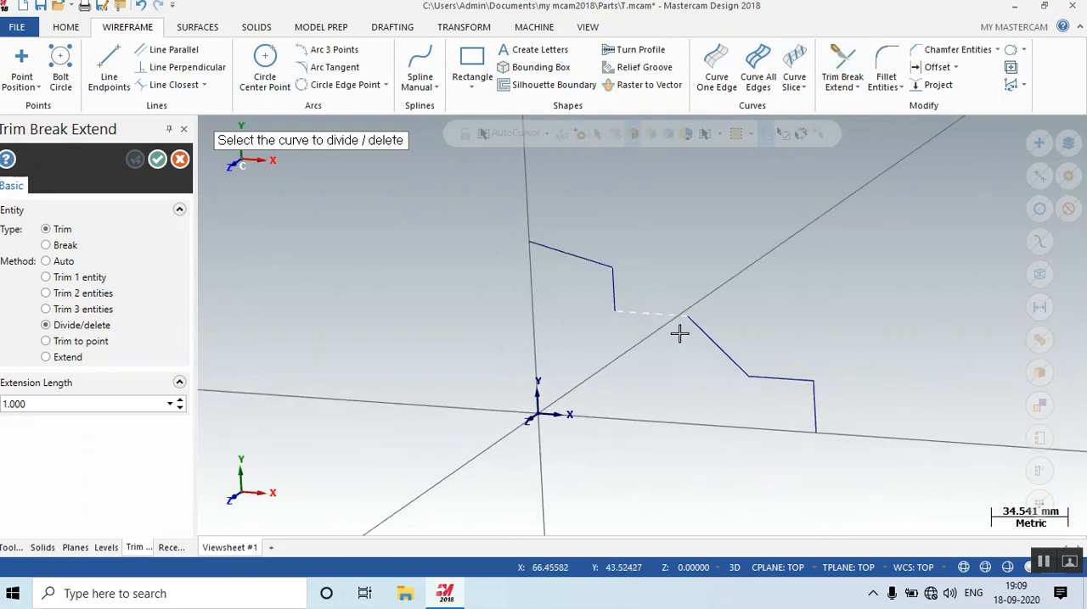
key("Escape")
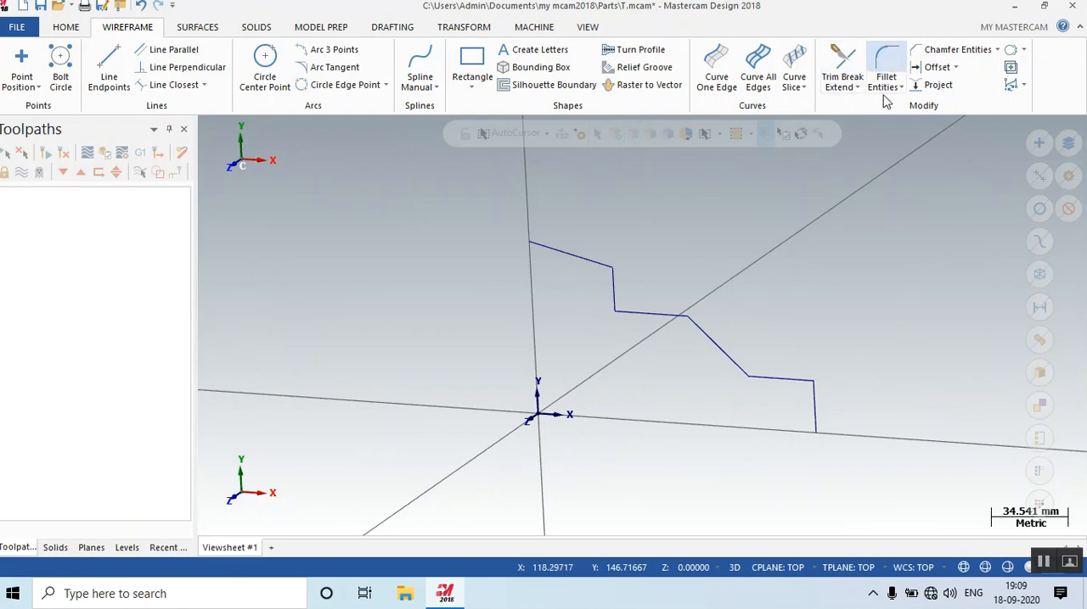
Fillet the three outer corners of the stepped profile with an 11 mm radius, keeping the entities trimmed.
left_click(885, 64)
left_click(696, 328)
left_click(671, 320)
left_click(782, 382)
left_click(816, 403)
left_click(612, 284)
left_click(590, 267)
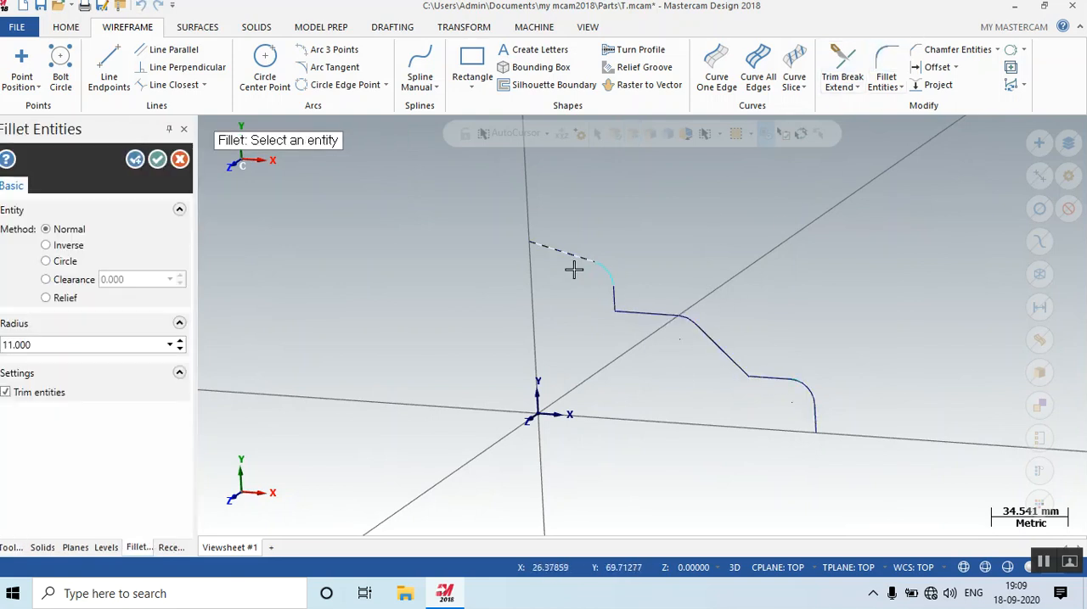
left_click(157, 159)
mouse_move(544, 336)
middle_mouse_down()
mouse_move(511, 355)
mouse_move(534, 339)
middle_mouse_up()
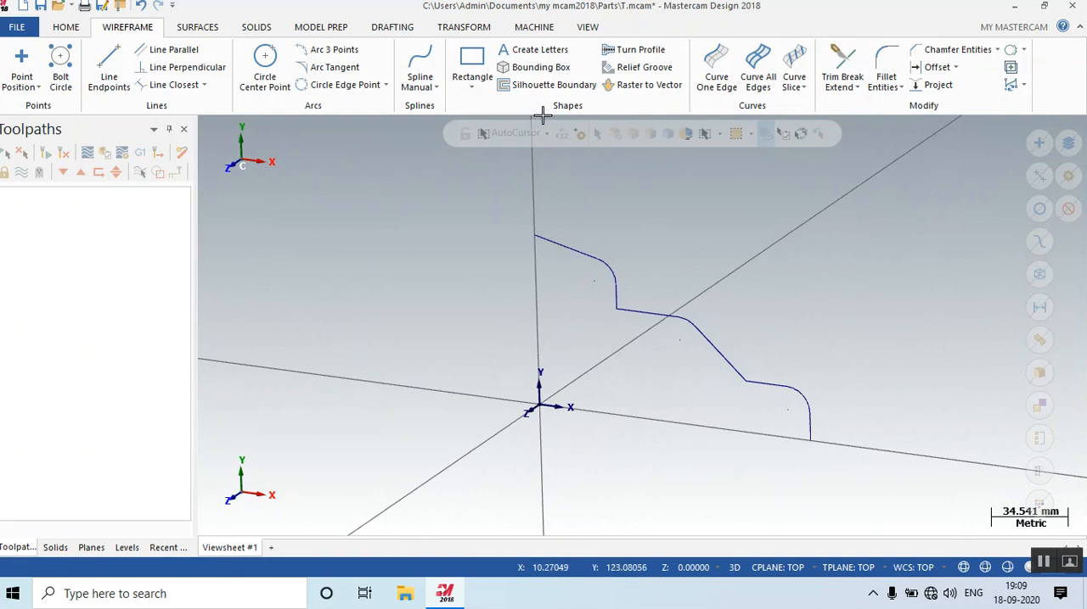
Add a default mill machine definition to the part.
left_click(534, 26)
left_click(16, 76)
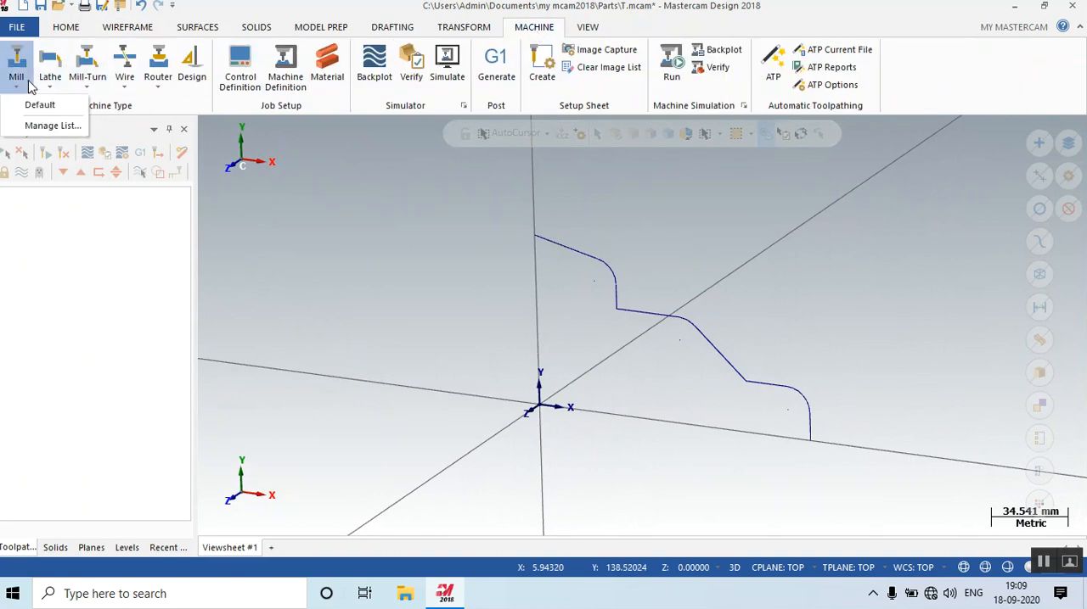
left_click(36, 102)
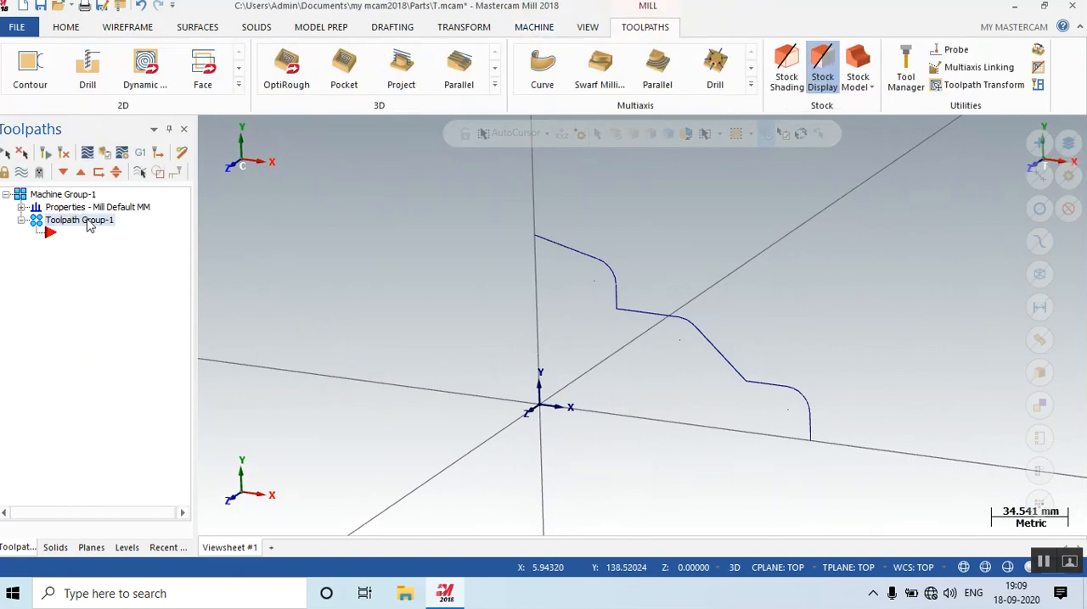
Start a Revolved toolpath, chain the profile from its end on the Y axis, and use the origin as the axis point.
left_click(239, 86)
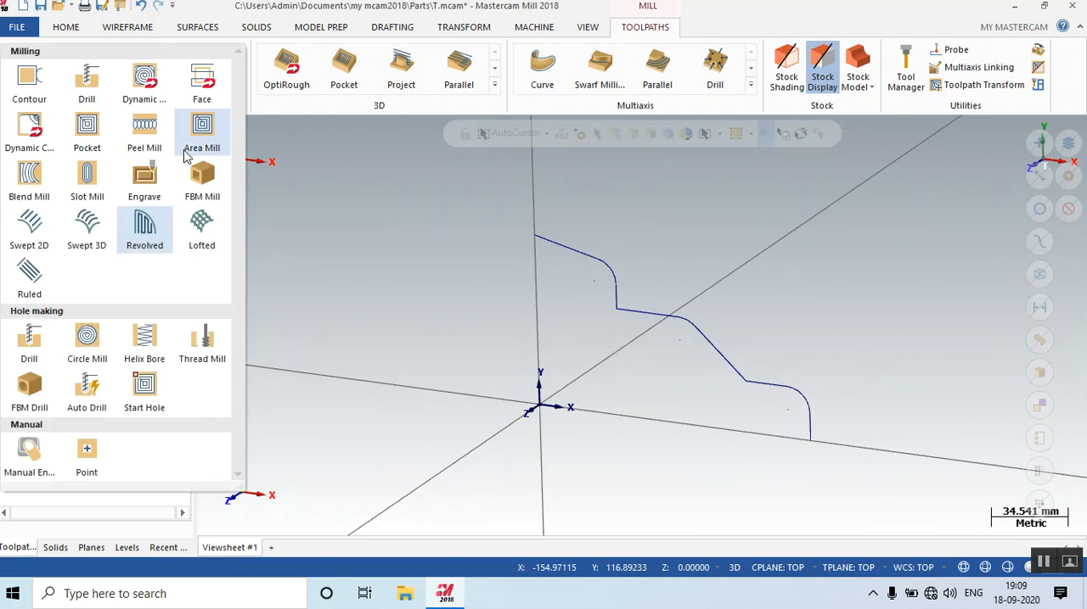
left_click(146, 226)
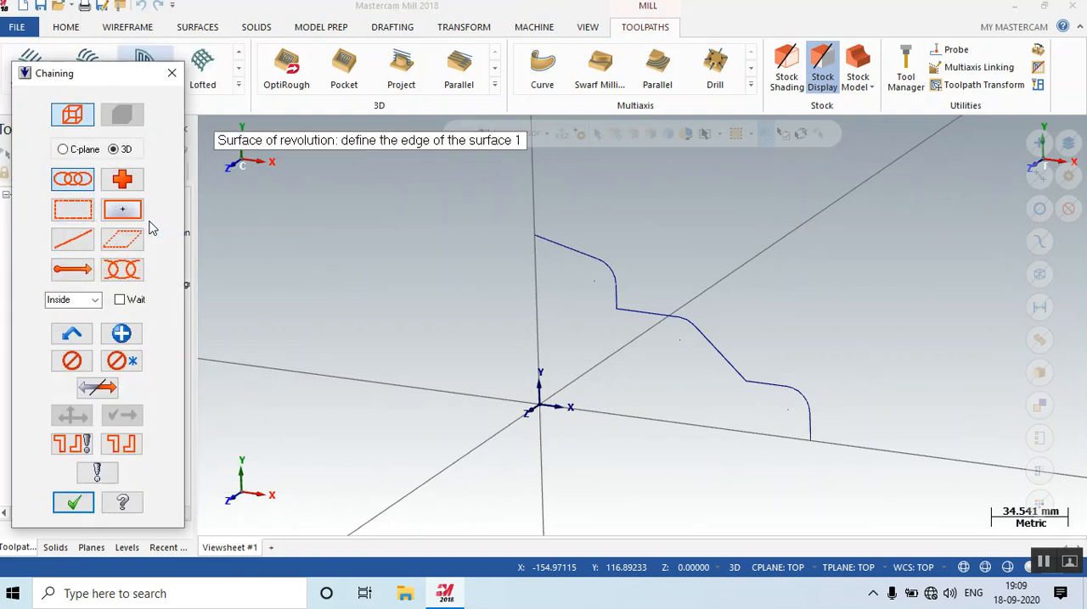
left_click(534, 237)
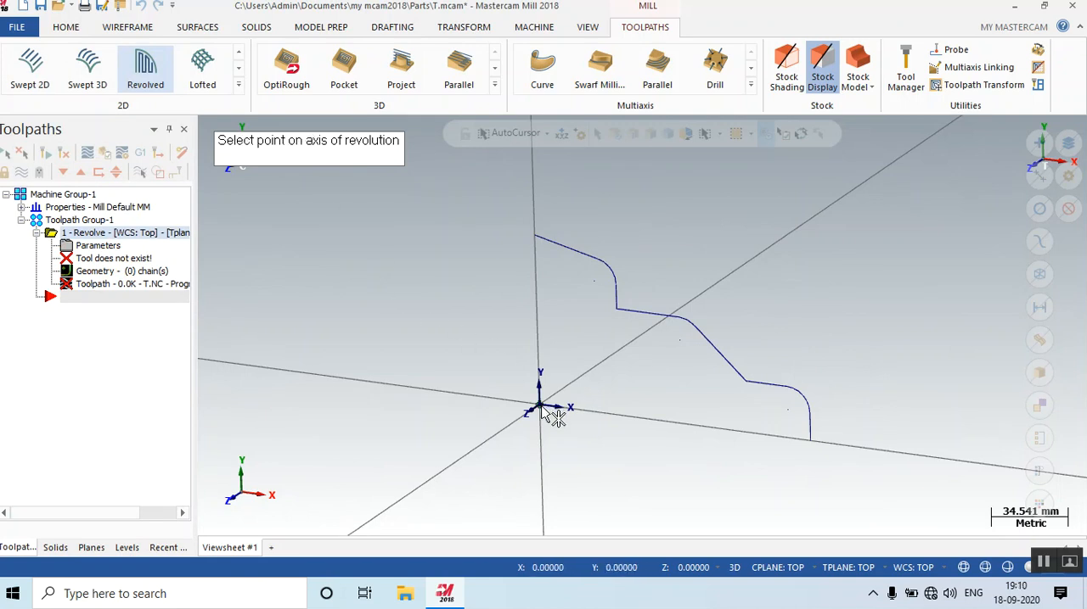
left_click(810, 443)
left_click(538, 407)
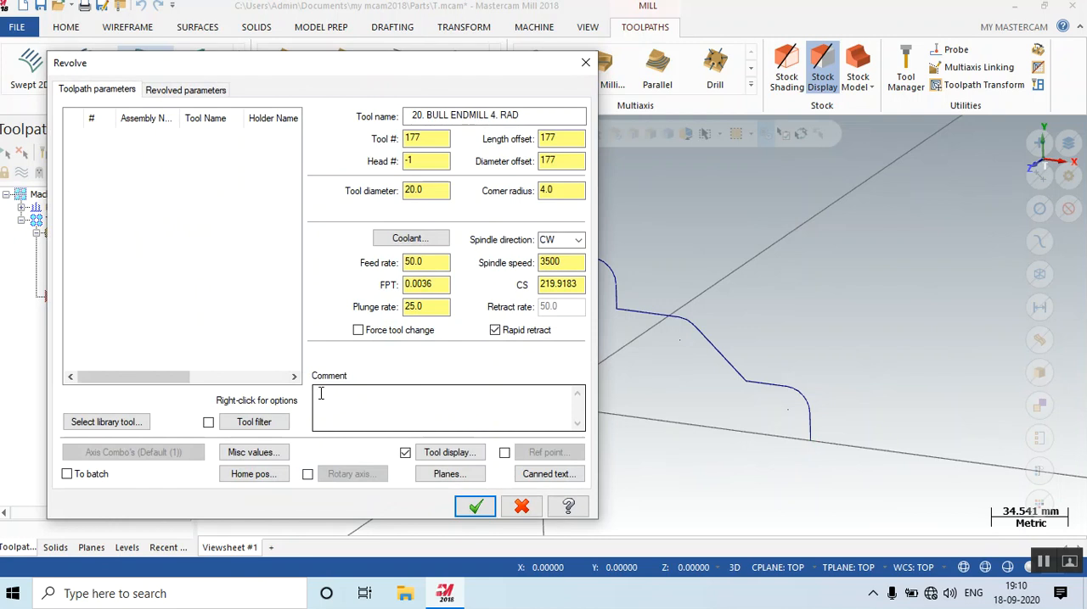
Create a new bull mill with a 12 mm cutting diameter and 3 mm corner radius for the Revolve toolpath.
left_click(114, 424)
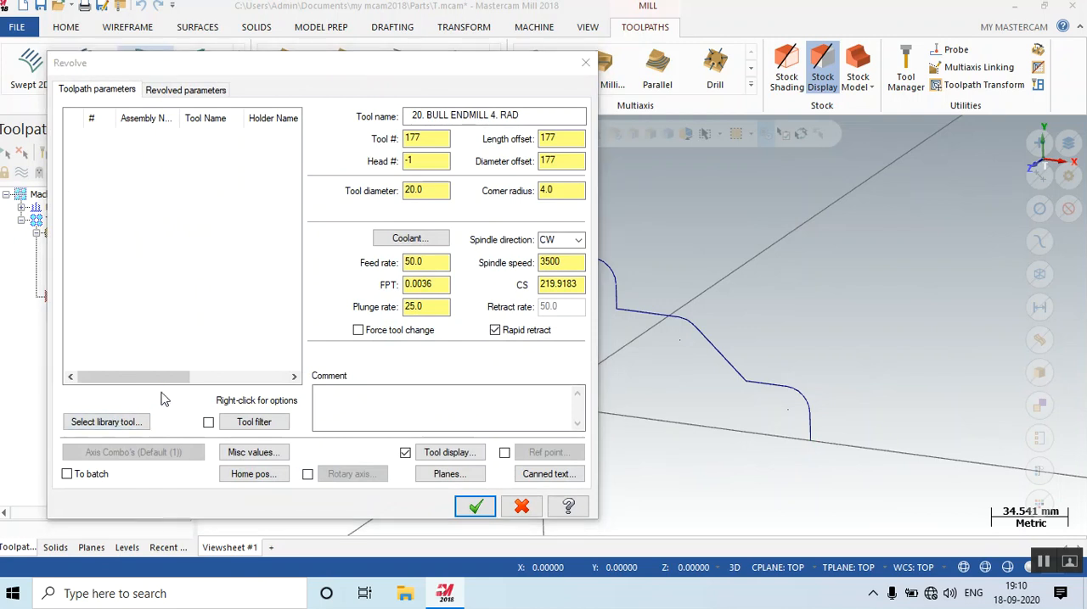
left_click(575, 442)
right_click(162, 199)
left_click(239, 203)
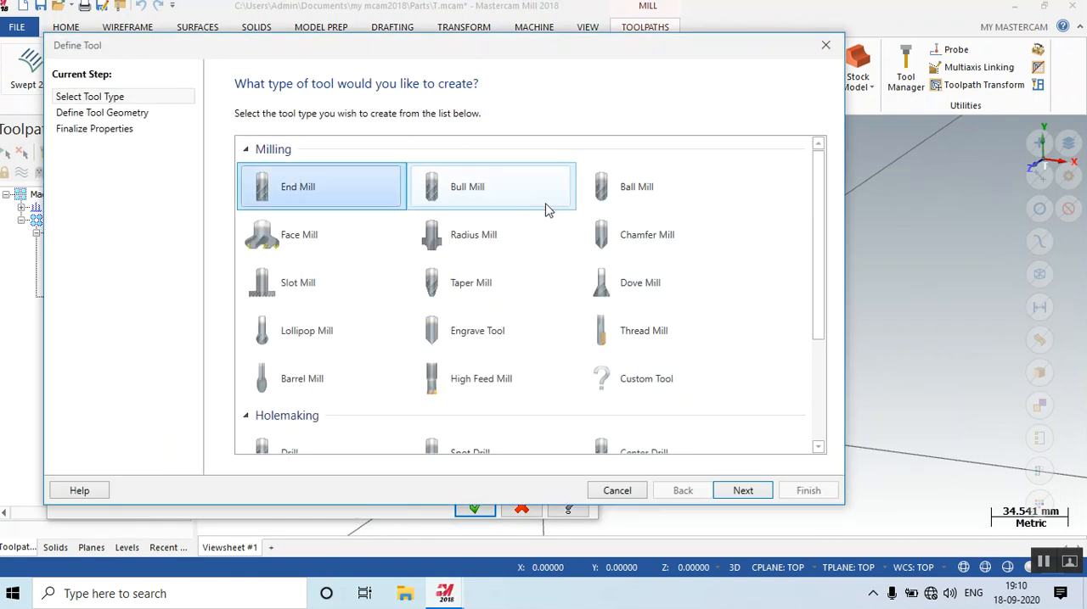
left_click(462, 190)
left_click(742, 491)
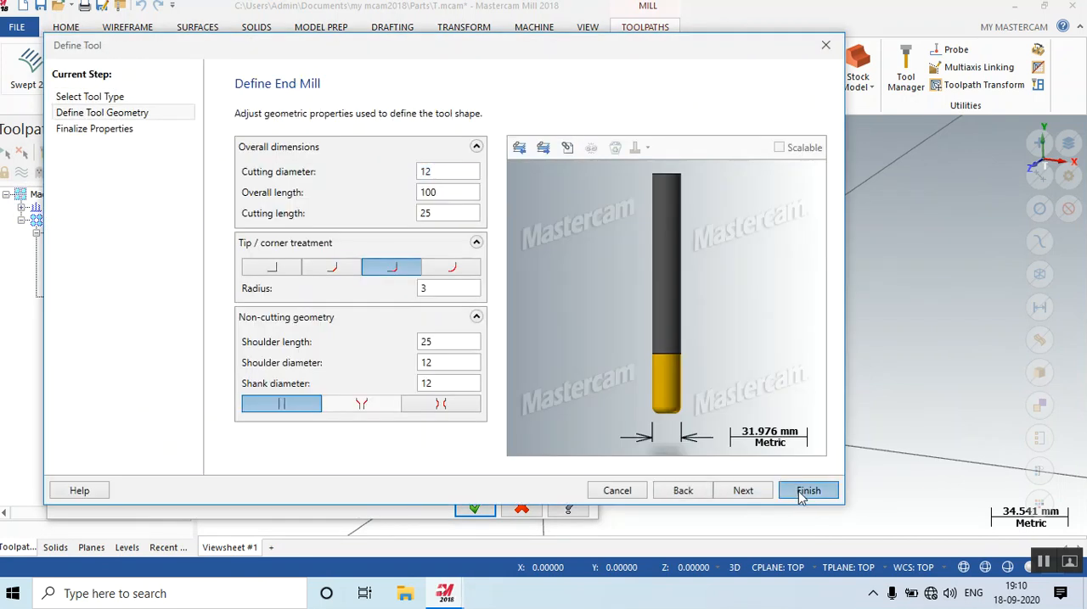
left_click(808, 491)
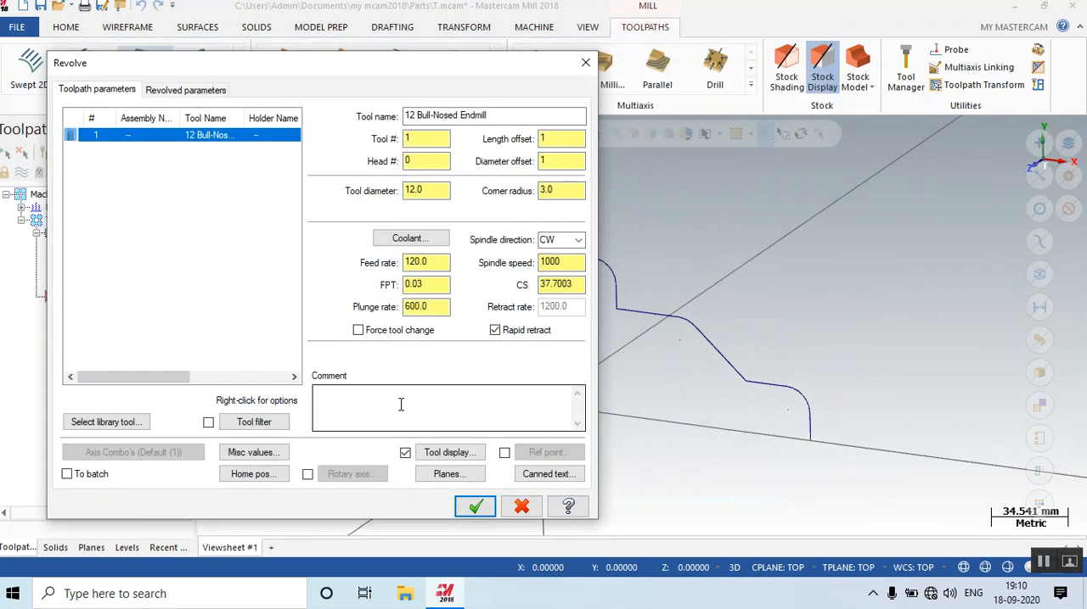
Accept the revolved parameters with left computer compensation, convex shape, X axis and 2.0 step size, and generate the Revolve toolpath.
left_click(182, 90)
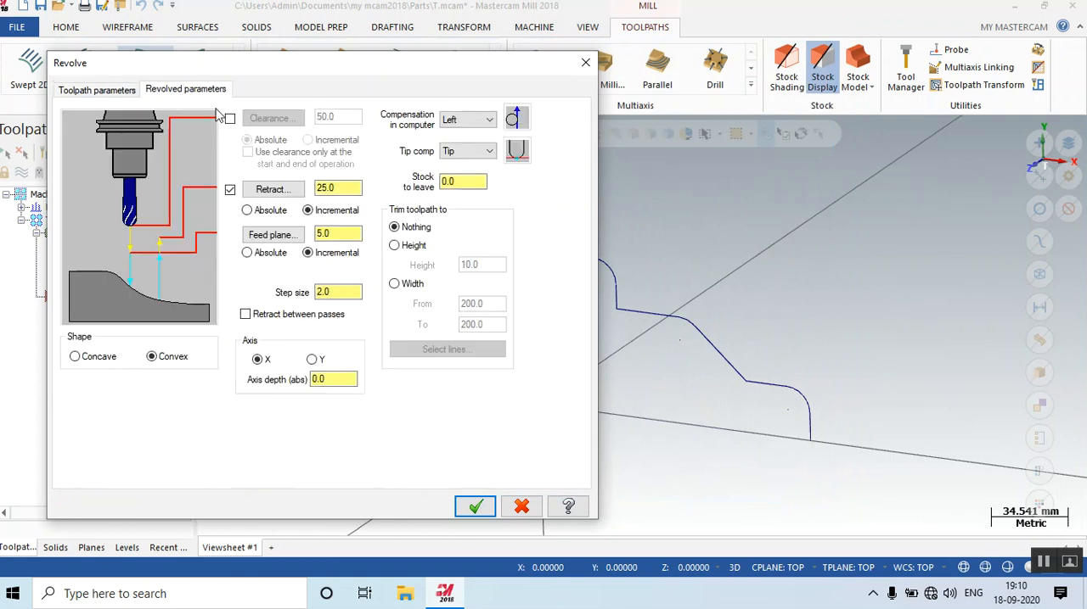
left_click(473, 507)
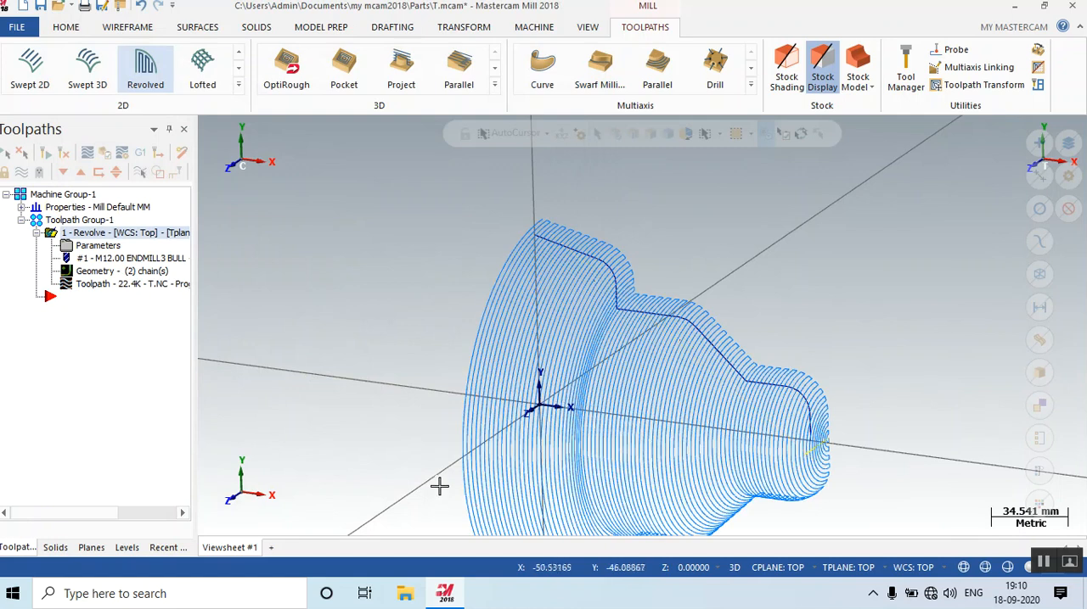
right_click(417, 301)
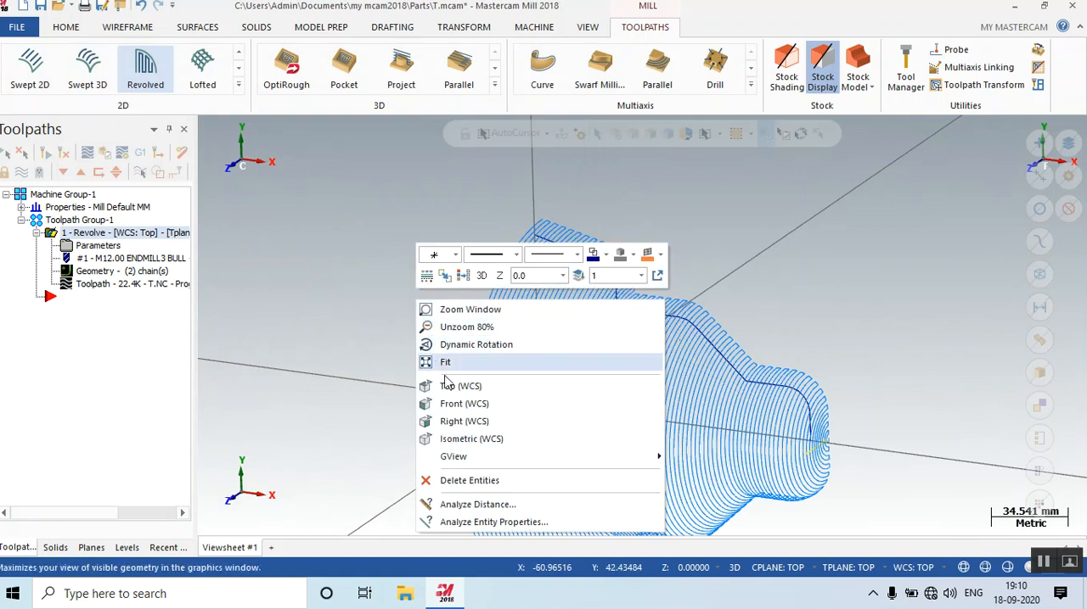
left_click(459, 438)
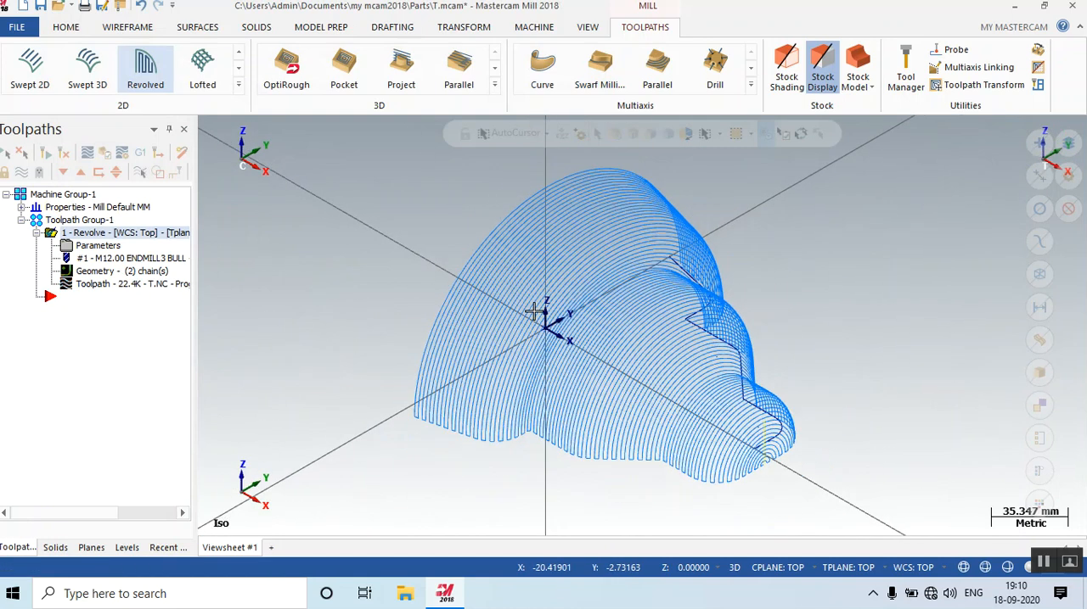
middle_click_drag(756, 357, 555, 365)
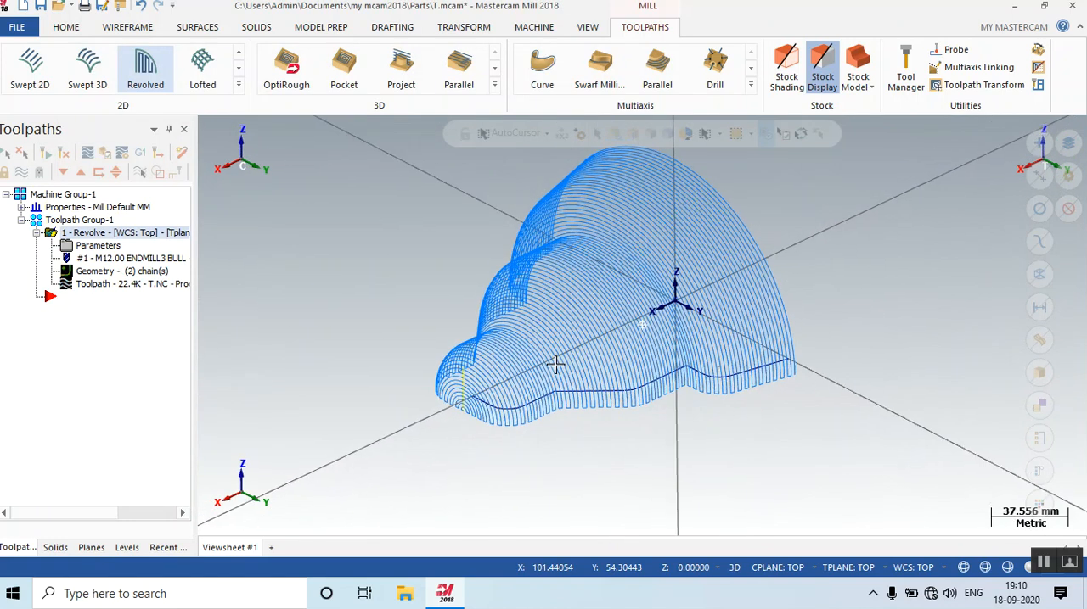
Set the Revolve operation's compensation in computer to Off, regenerate the toolpath and inspect it against the profile.
left_click(96, 246)
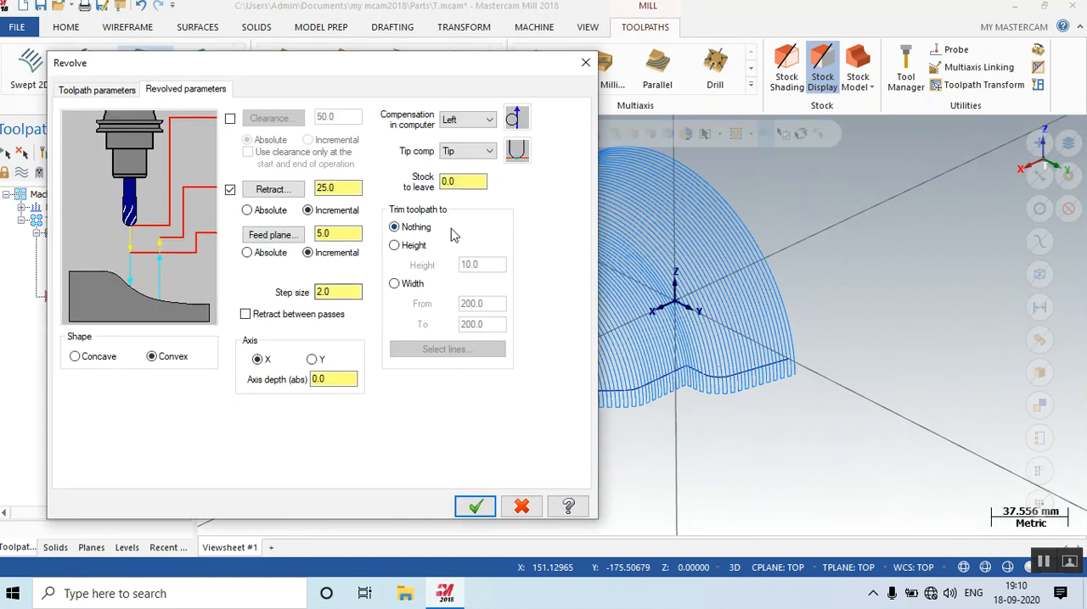
left_click(467, 120)
left_click(461, 139)
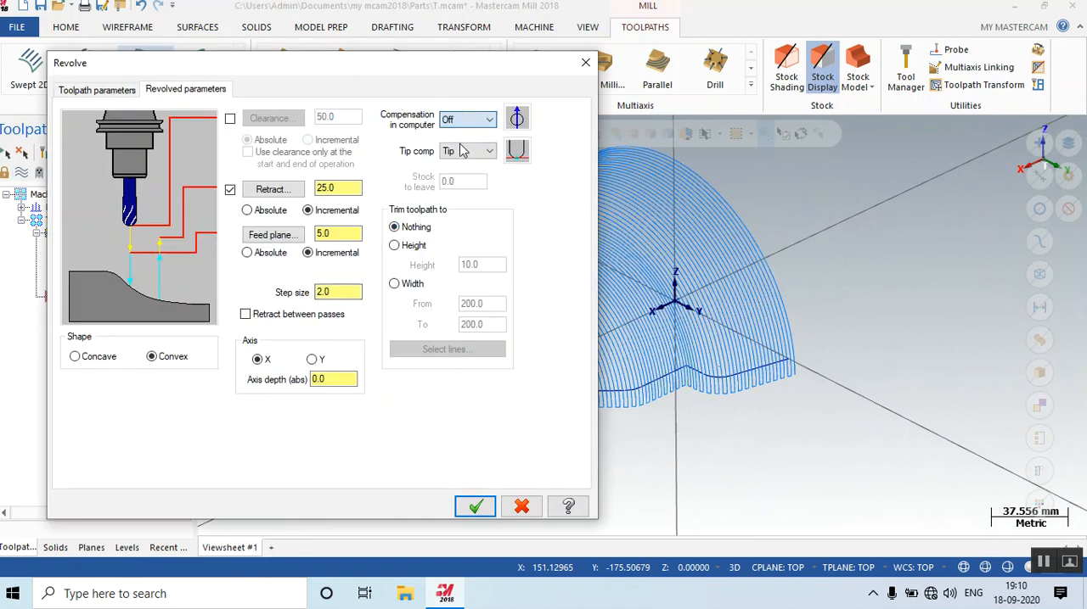
left_click(477, 507)
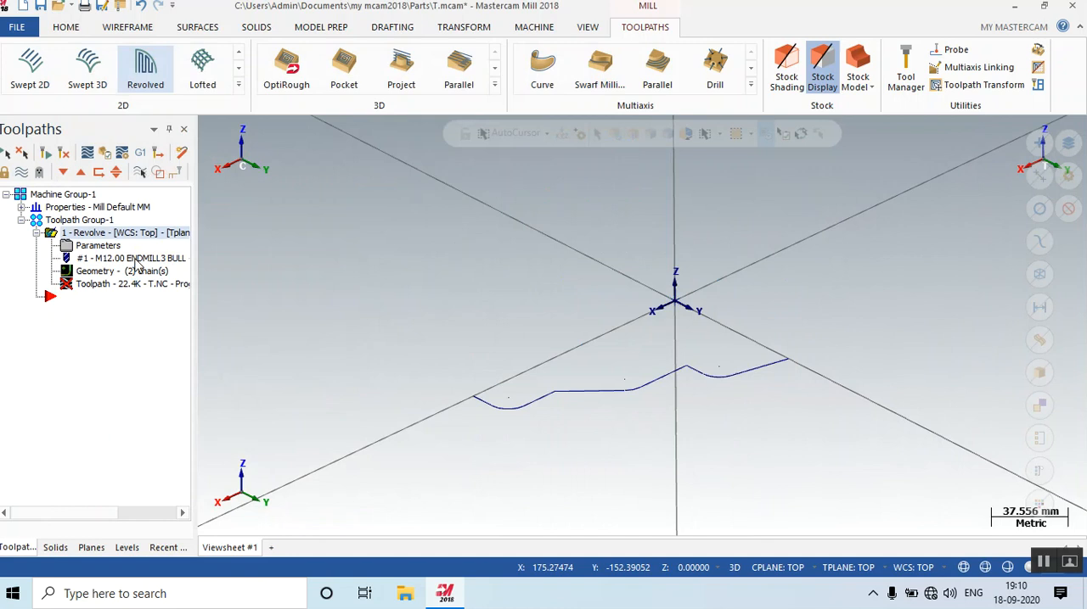
left_click(64, 154)
middle_click_drag(379, 291, 389, 362)
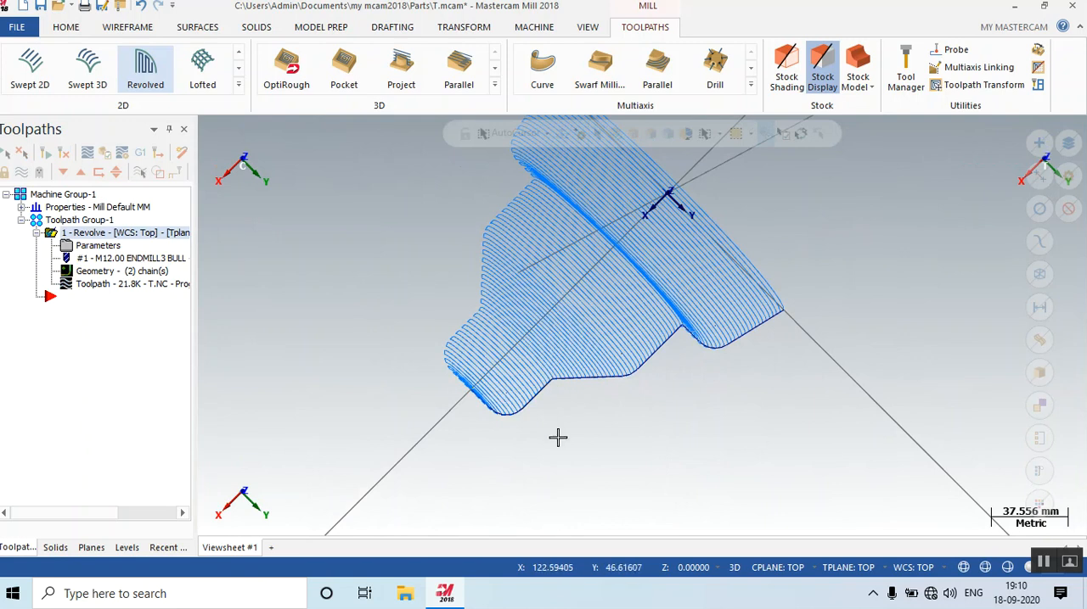
middle_click_drag(557, 438, 535, 371)
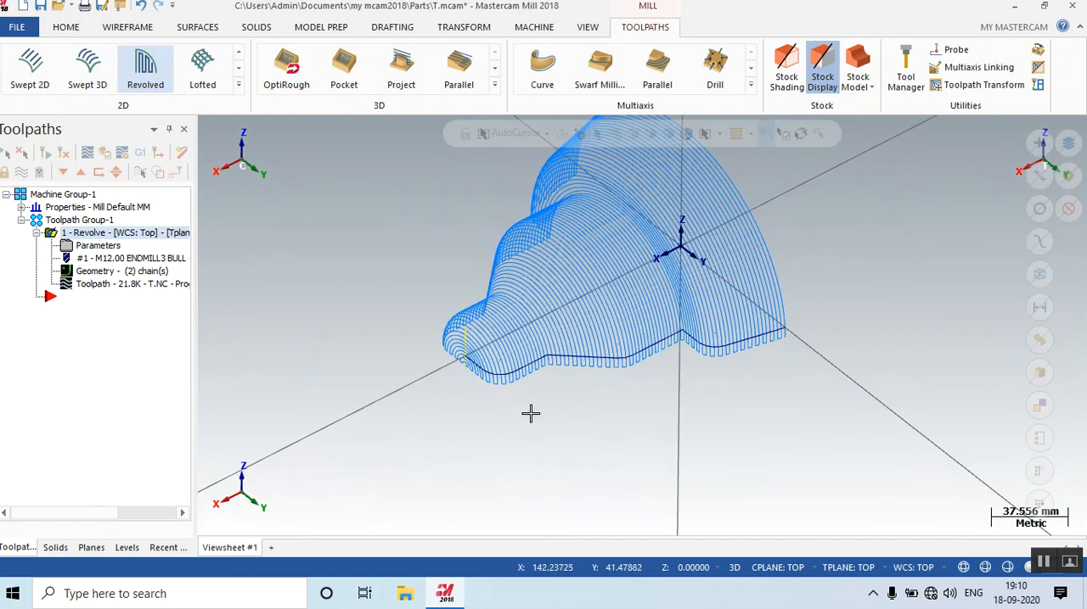
scroll(565, 401, "down", 8)
scroll(524, 259, "up", 7)
scroll(365, 378, "up", 7)
scroll(365, 378, "down", 4)
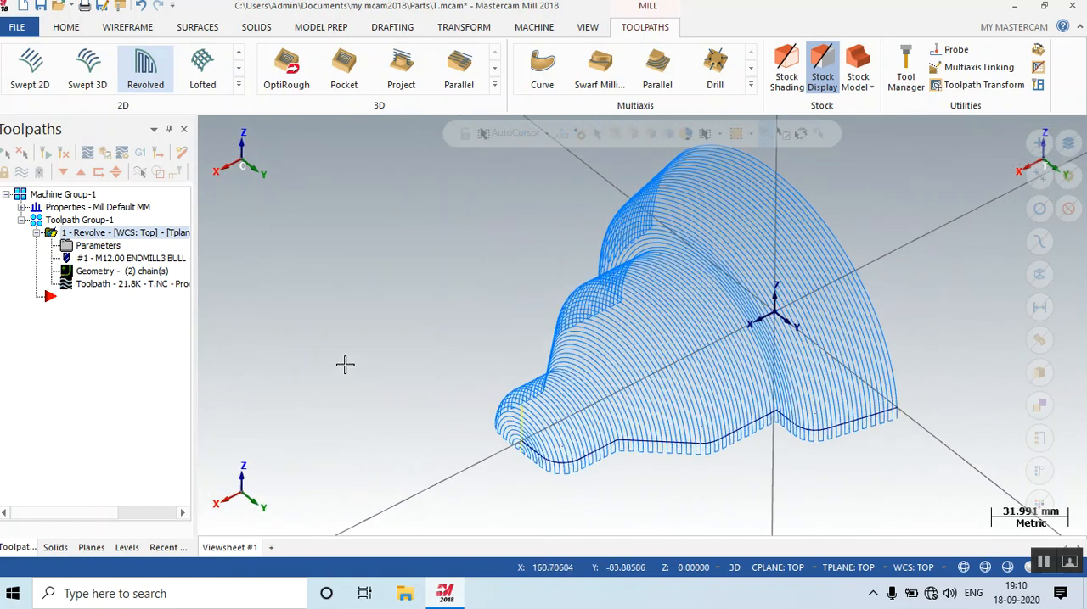
Change the Revolve operation's compensation in computer to Right and regenerate the toolpath.
left_click(123, 245)
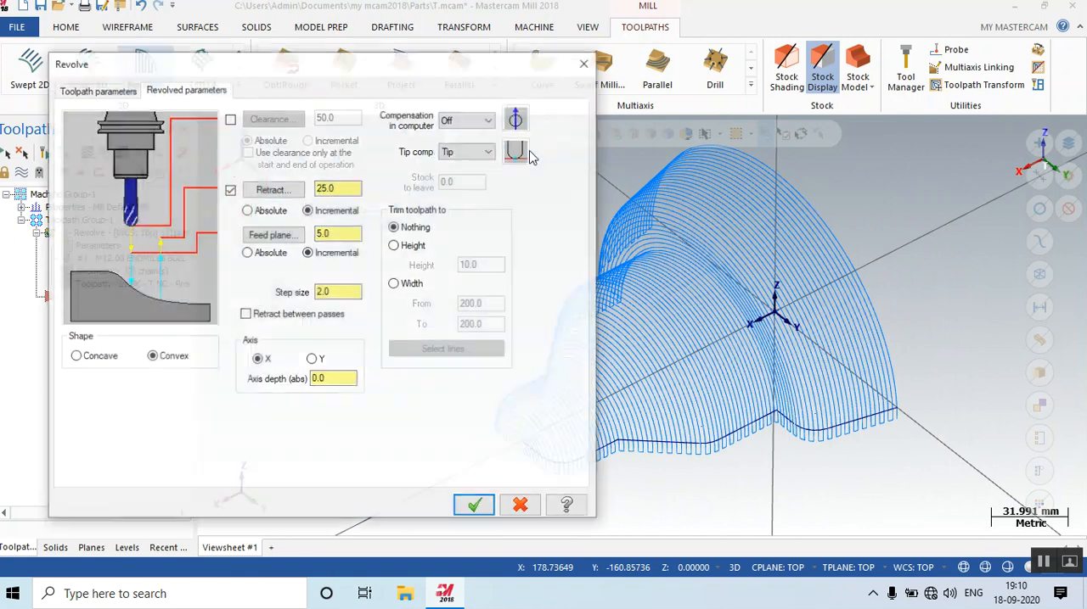
left_click(479, 120)
left_click(457, 157)
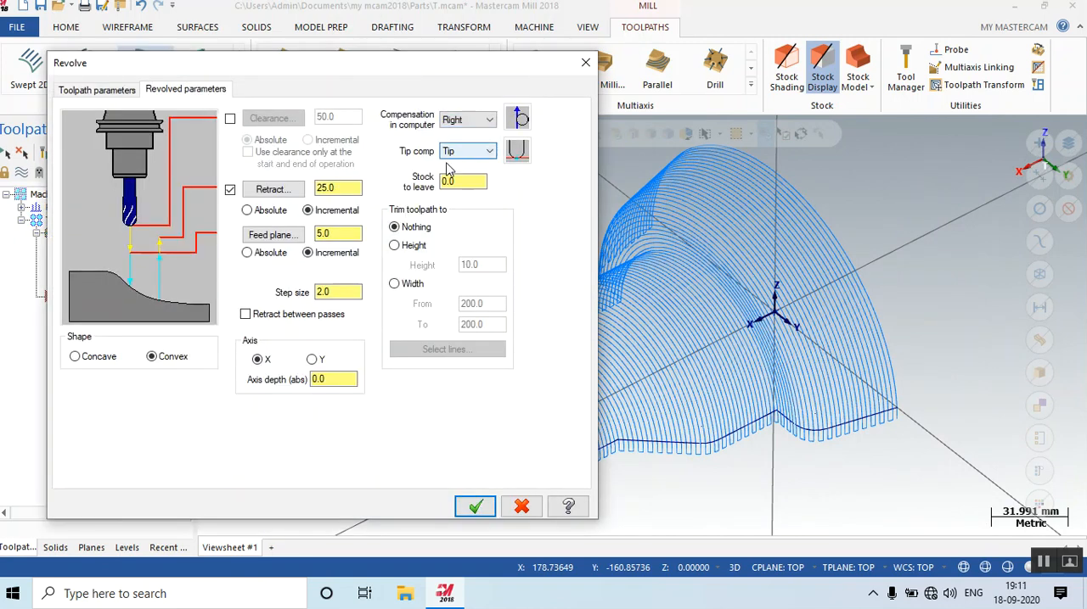
left_click(475, 507)
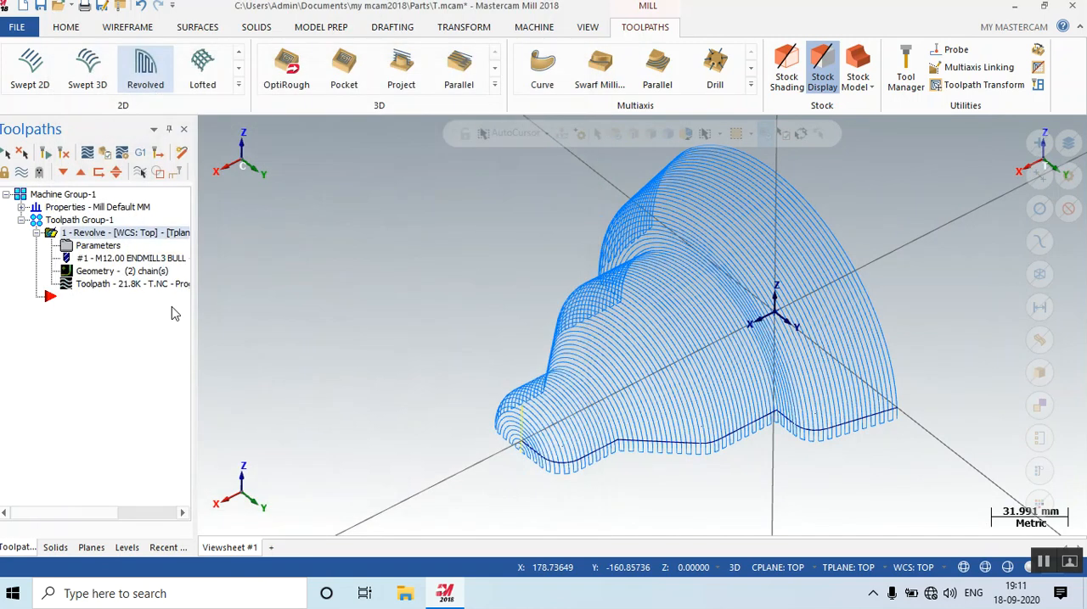
left_click(65, 154)
mouse_move(571, 282)
middle_mouse_down()
mouse_move(587, 325)
mouse_move(583, 270)
middle_mouse_up()
Change the Revolve operation's compensation in computer to Left and regenerate the toolpath.
left_click(98, 245)
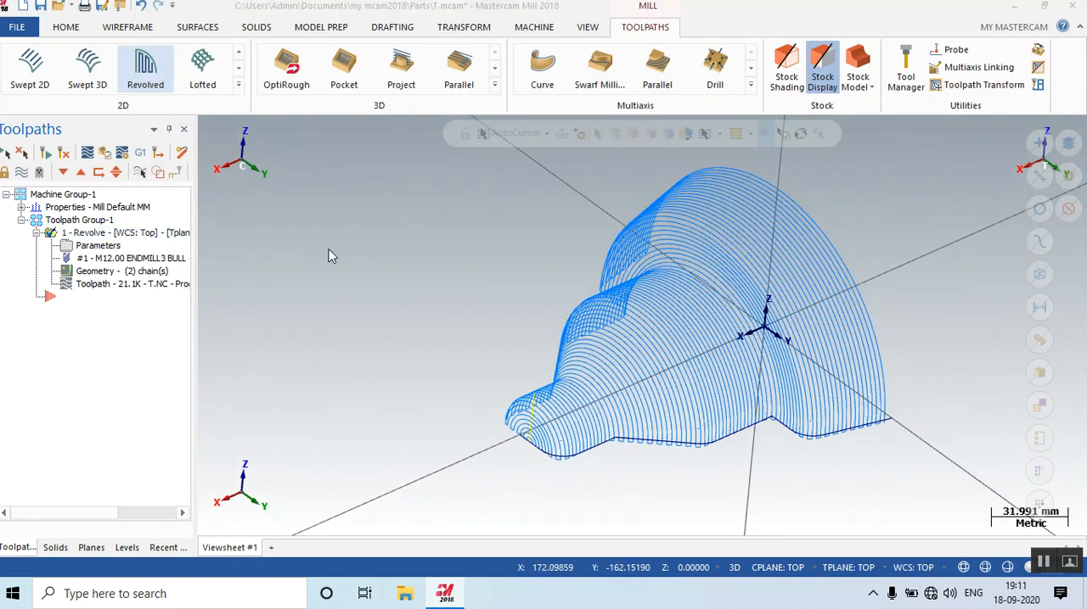
left_click(481, 123)
left_click(475, 146)
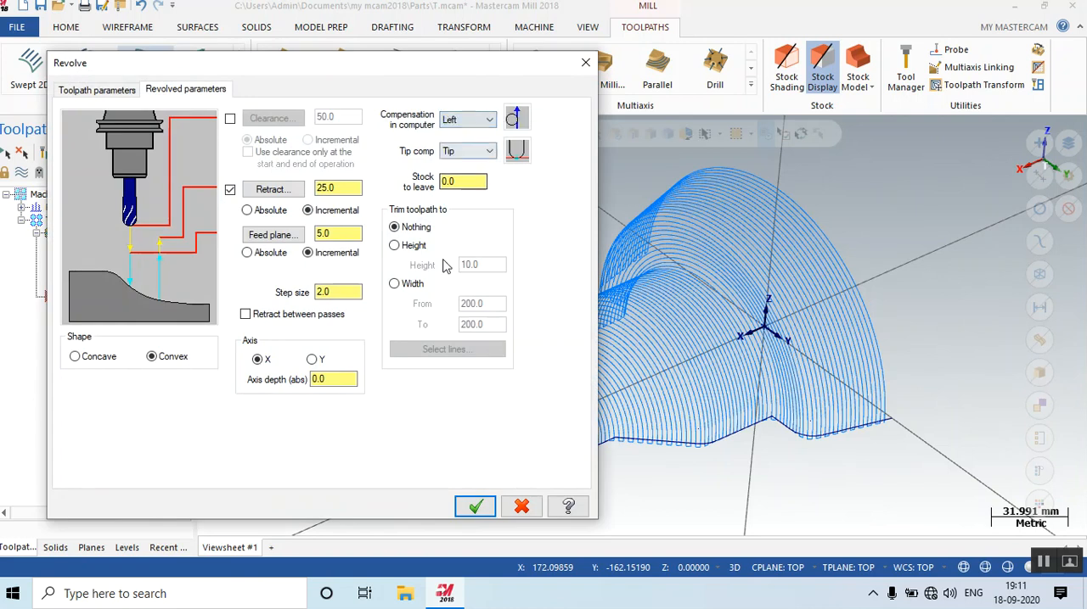
left_click(475, 507)
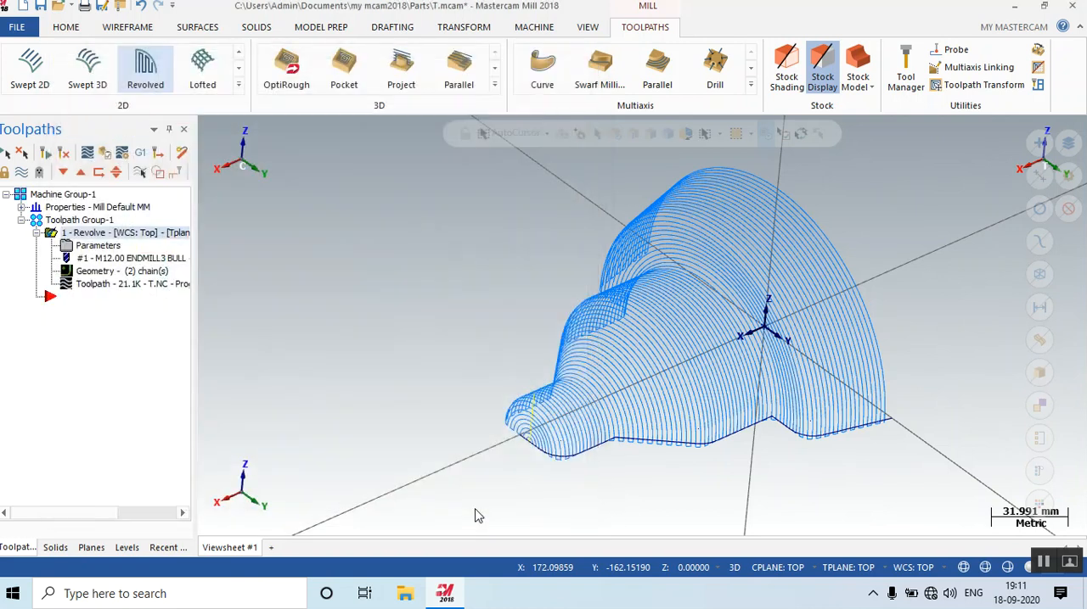
left_click(64, 157)
middle_click_drag(543, 340, 509, 233)
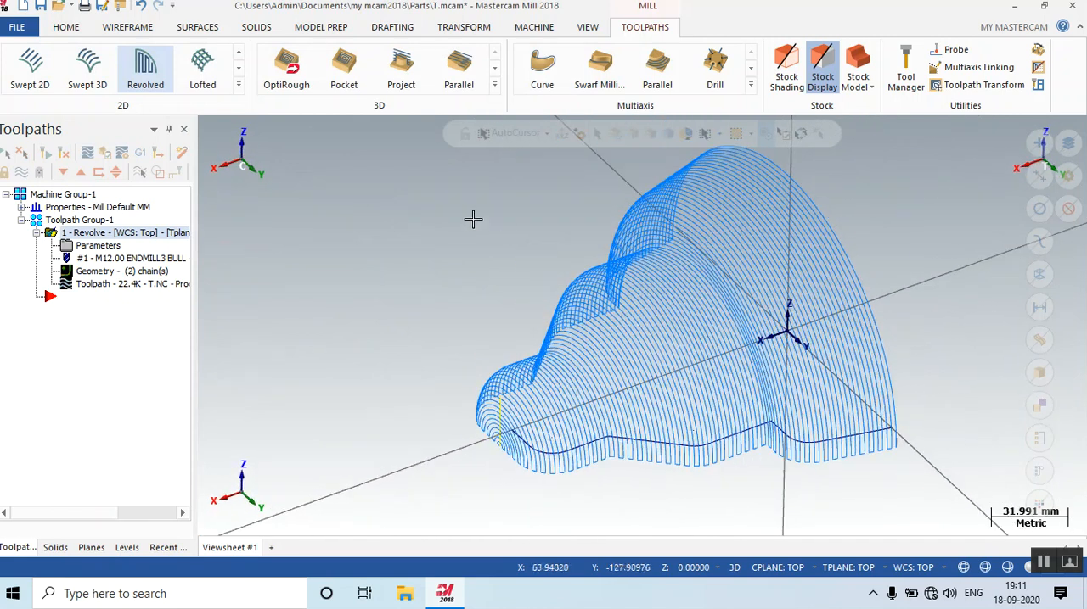
Set the Revolve operation's compensation in computer to Off and its tip comp to Center, and regenerate the toolpath.
left_click(109, 248)
left_click(462, 120)
left_click(450, 134)
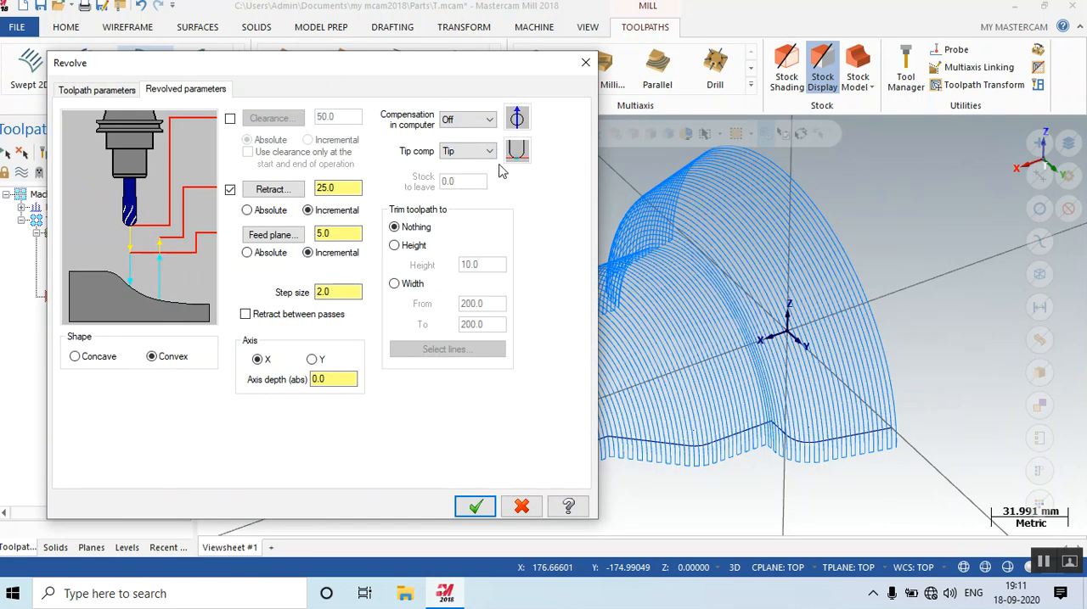
left_click(465, 151)
left_click(454, 165)
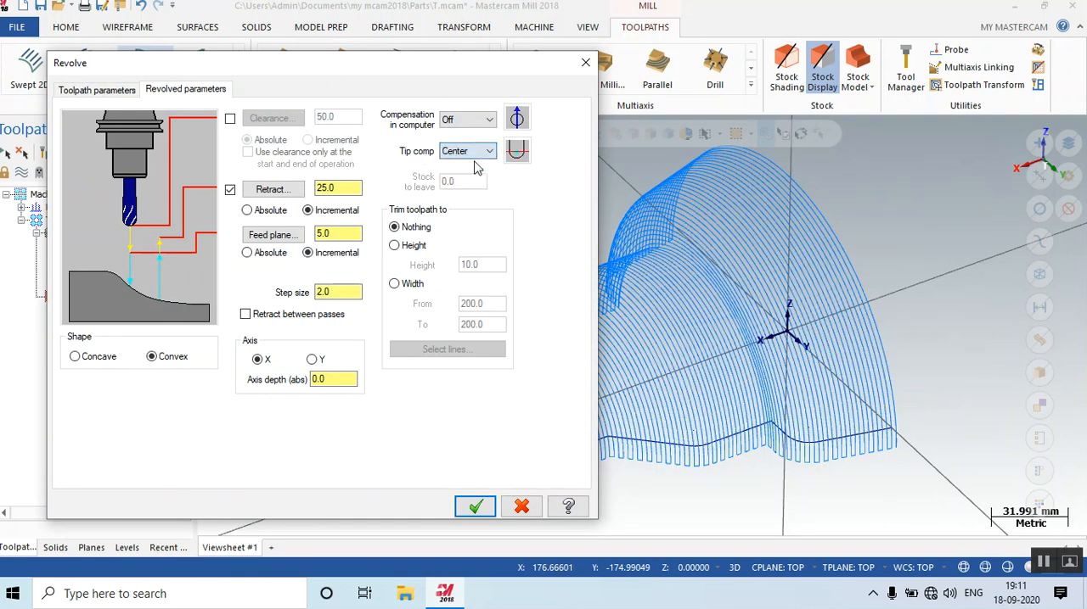
left_click(475, 507)
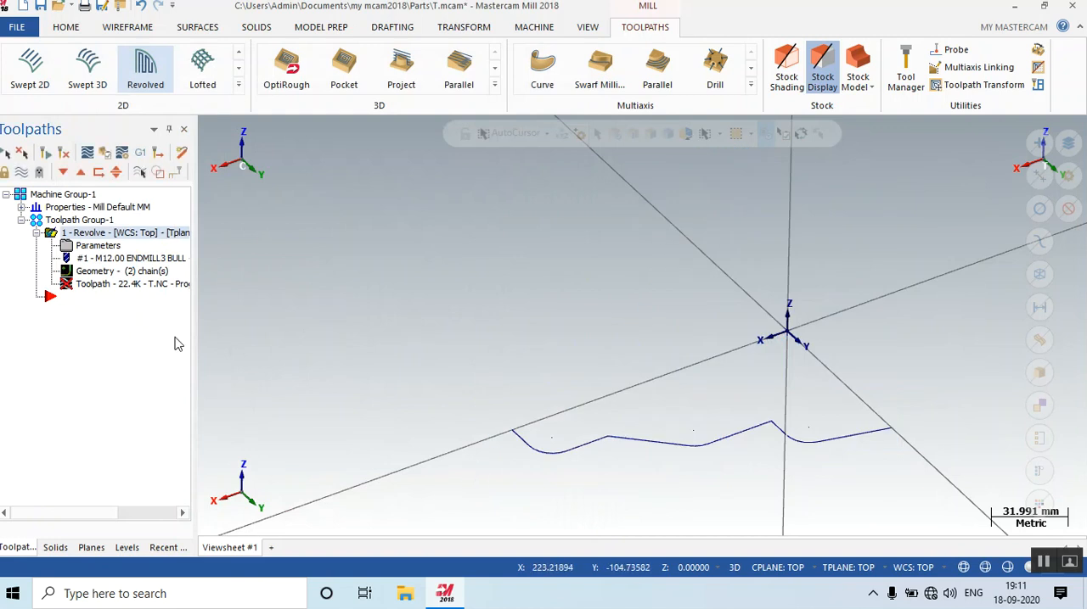
left_click(68, 153)
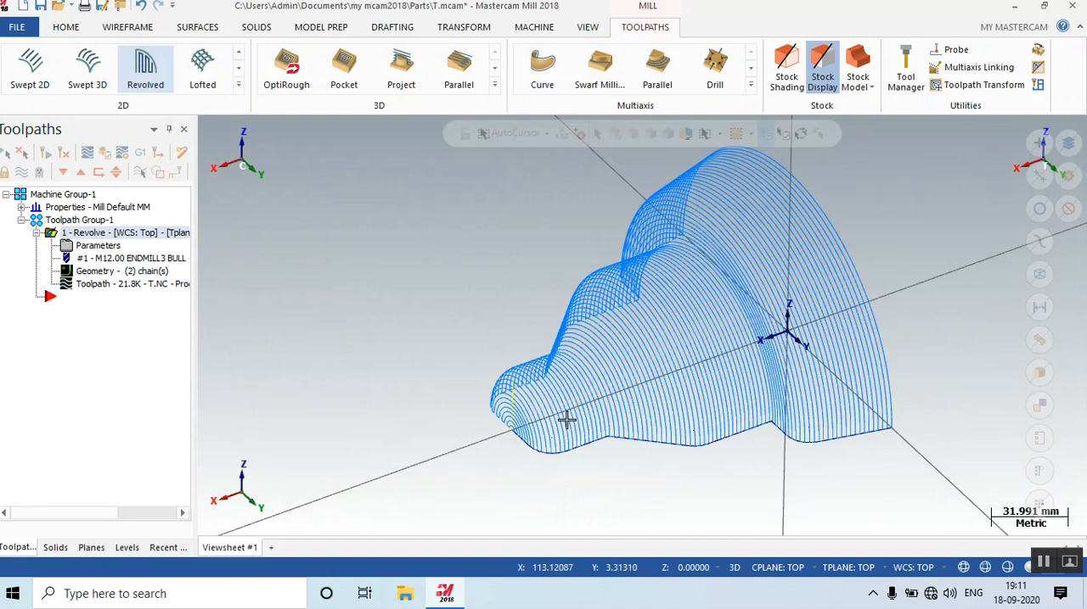
mouse_move(566, 403)
middle_mouse_down()
mouse_move(575, 381)
mouse_move(744, 388)
mouse_move(614, 426)
mouse_move(624, 421)
middle_mouse_up()
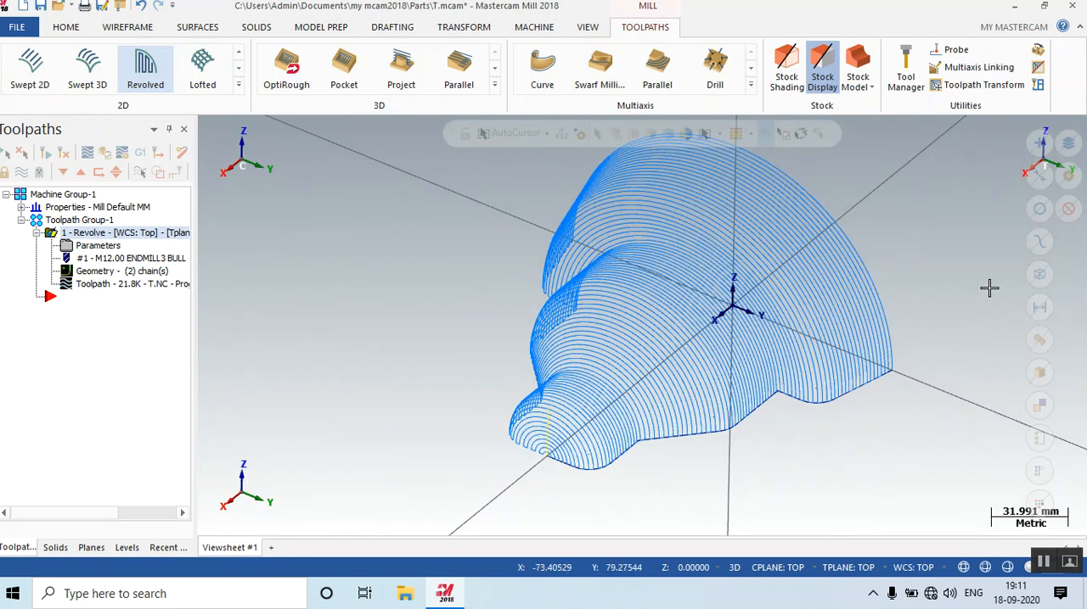
mouse_move(1001, 294)
middle_mouse_down()
mouse_move(892, 267)
mouse_move(909, 305)
mouse_move(1002, 274)
mouse_move(945, 289)
mouse_move(831, 381)
mouse_move(596, 236)
mouse_move(638, 300)
middle_mouse_up()
scroll(639, 300, "up", 1)
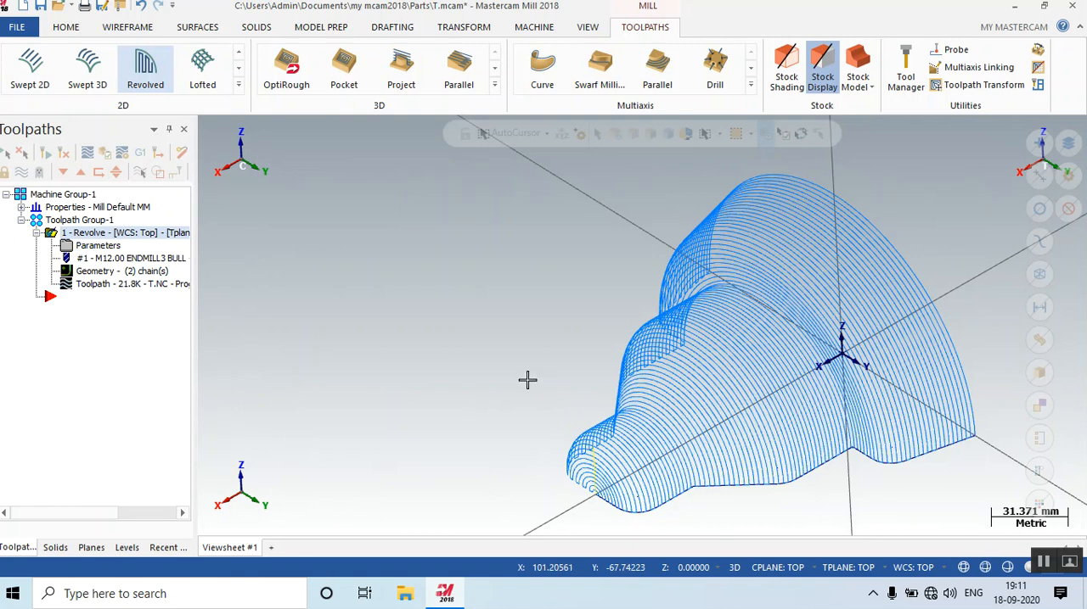
Set the Revolve operation's shape to Concave, regenerate the toolpath and inspect it.
left_click(82, 248)
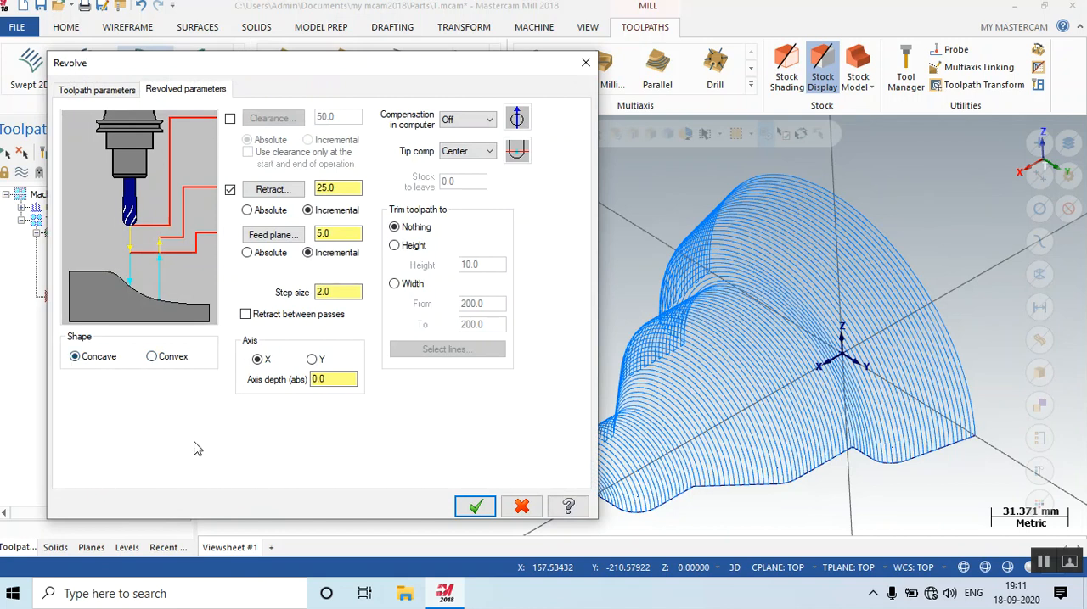
left_click(475, 506)
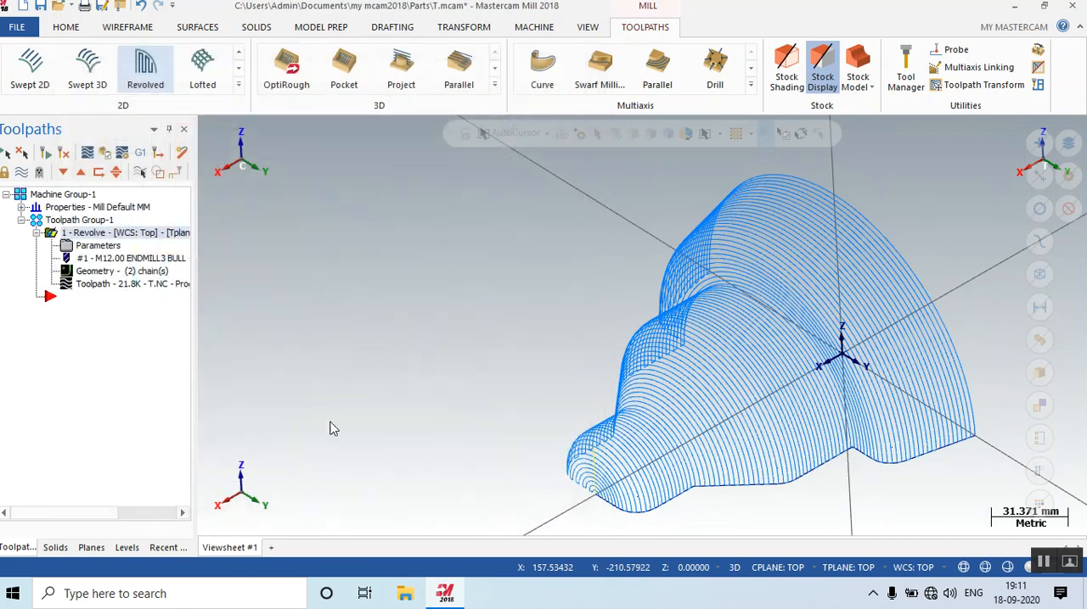
left_click(66, 154)
scroll(637, 221, "down", 3)
scroll(865, 470, "up", 1)
scroll(776, 467, "up", 1)
scroll(485, 393, "down", 1)
scroll(407, 382, "up", 1)
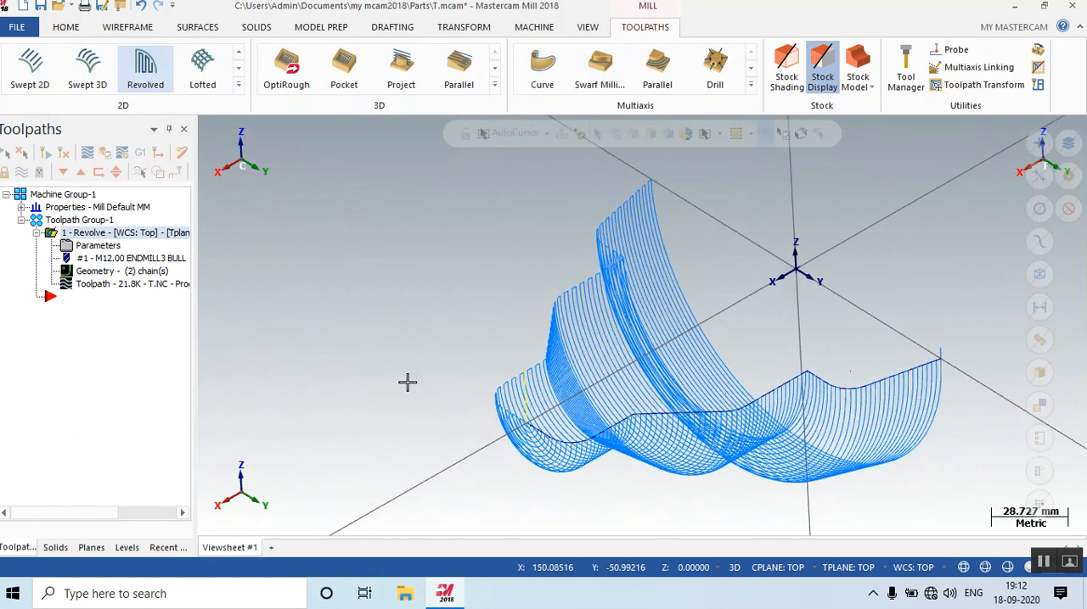
mouse_move(793, 347)
middle_mouse_down()
mouse_move(781, 433)
mouse_move(807, 355)
mouse_move(793, 344)
middle_mouse_up()
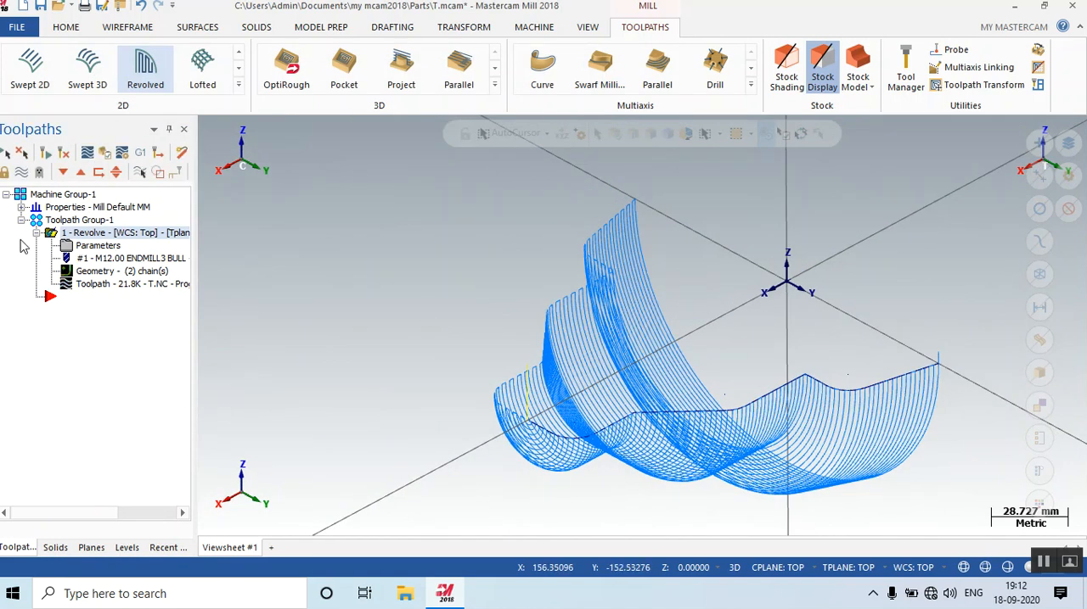
Set the Revolve operation's shape back to Convex and regenerate the toolpath.
left_click(82, 247)
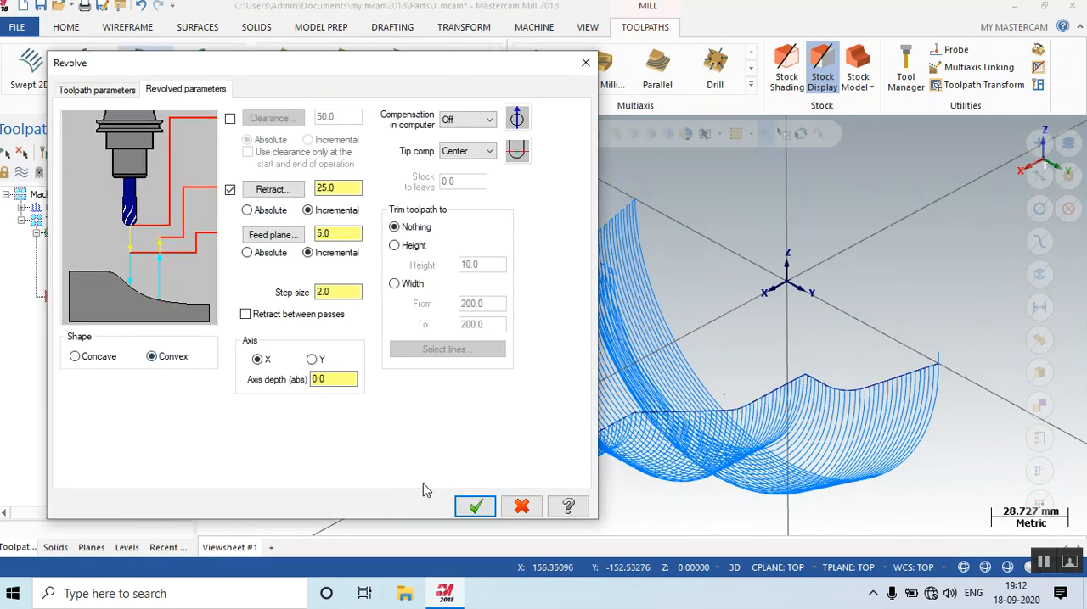
left_click(475, 507)
left_click(66, 155)
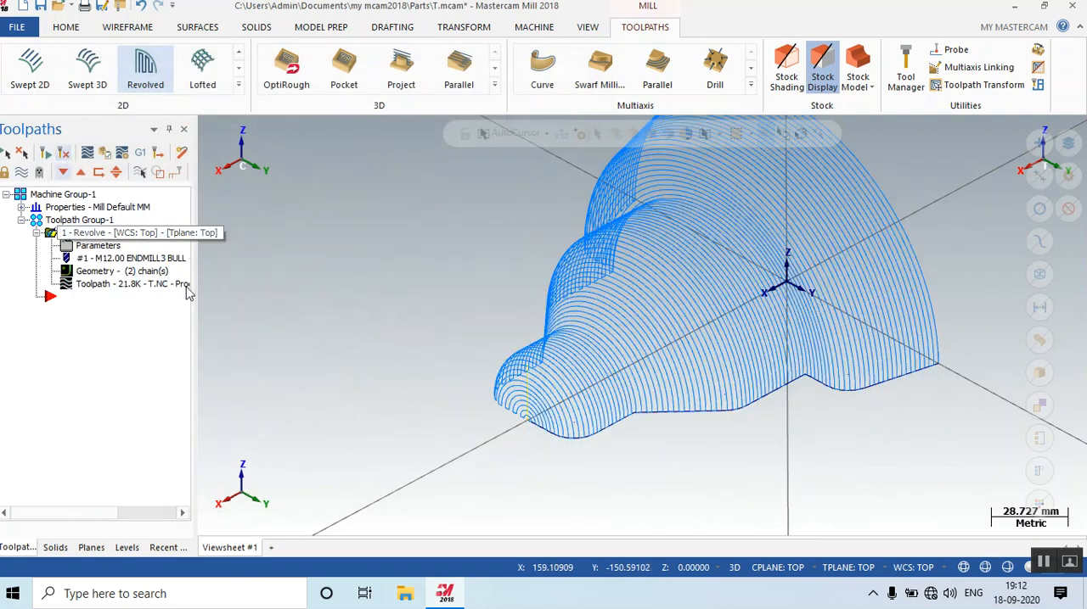
scroll(679, 469, "down", 1)
scroll(679, 469, "down", 2)
scroll(628, 419, "up", 5)
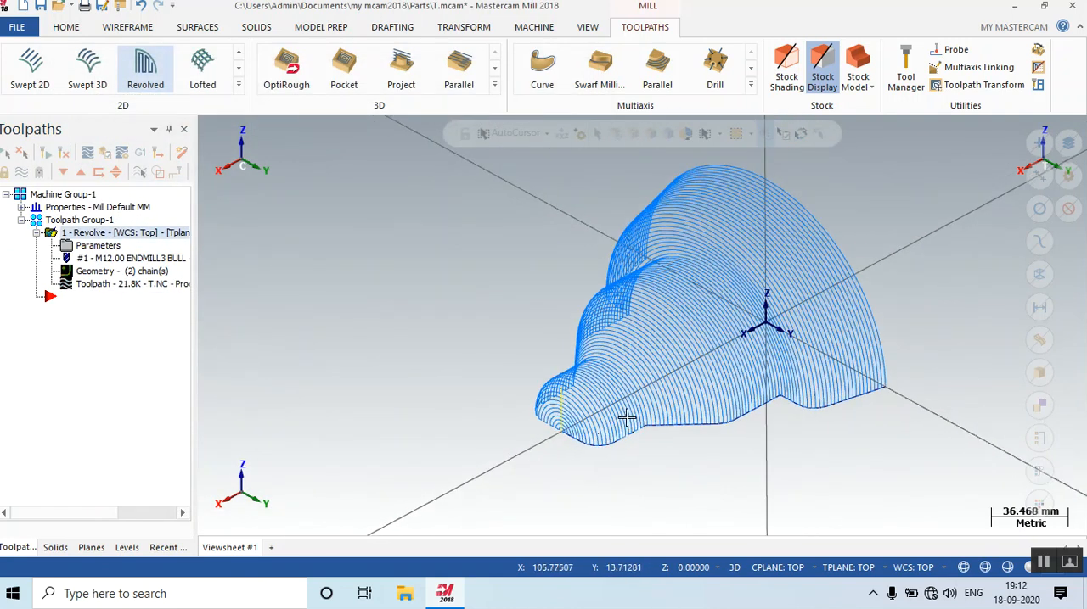
scroll(724, 454, "down", 3)
scroll(555, 245, "up", 2)
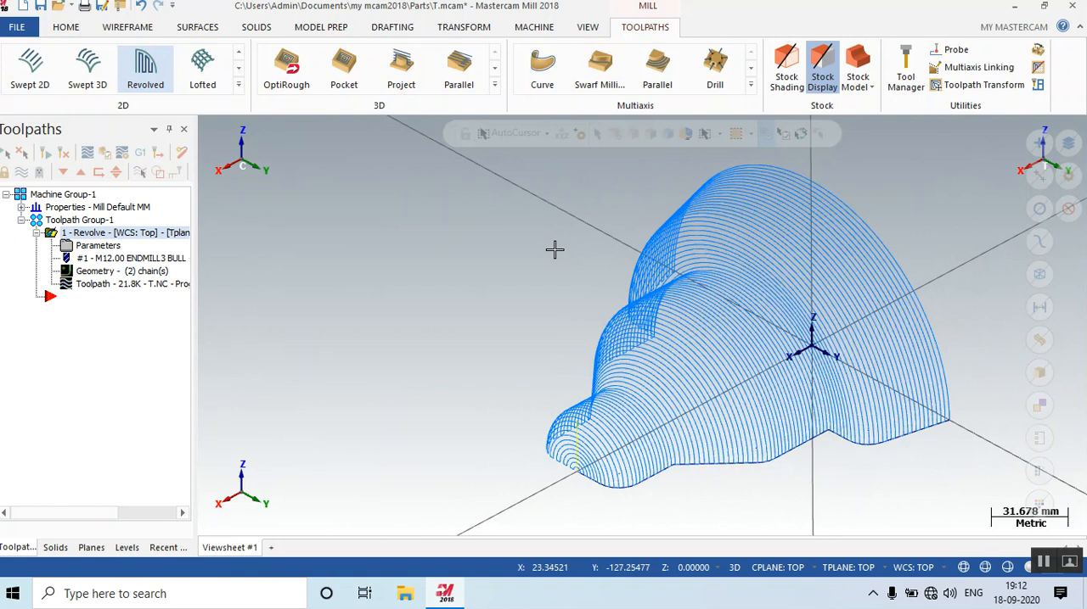
Review the axis options in the Revolve operation's parameters and close them without applying changes.
left_click(100, 246)
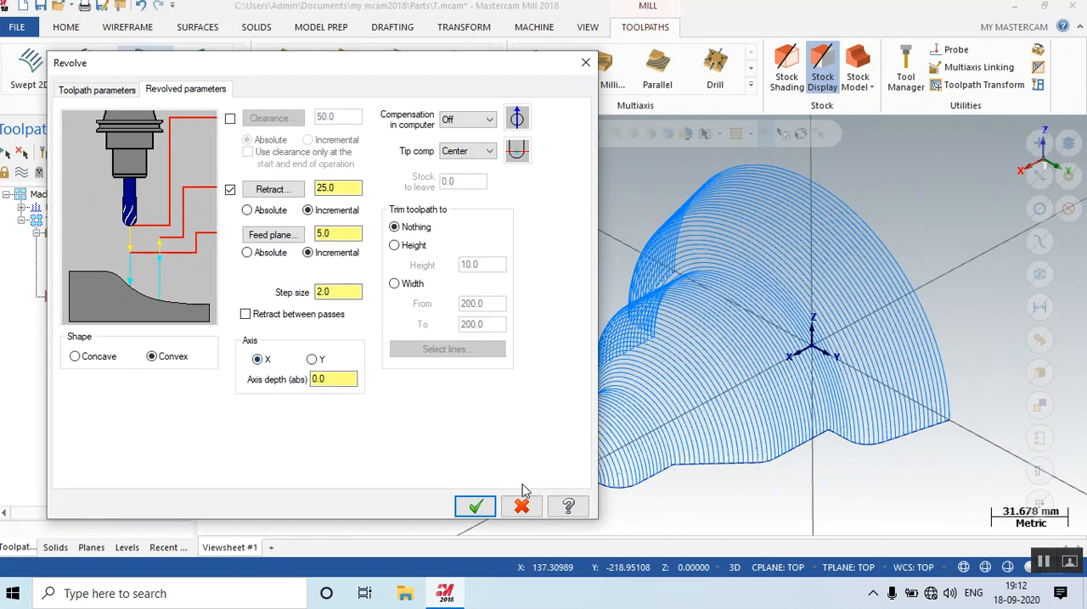
left_click(521, 506)
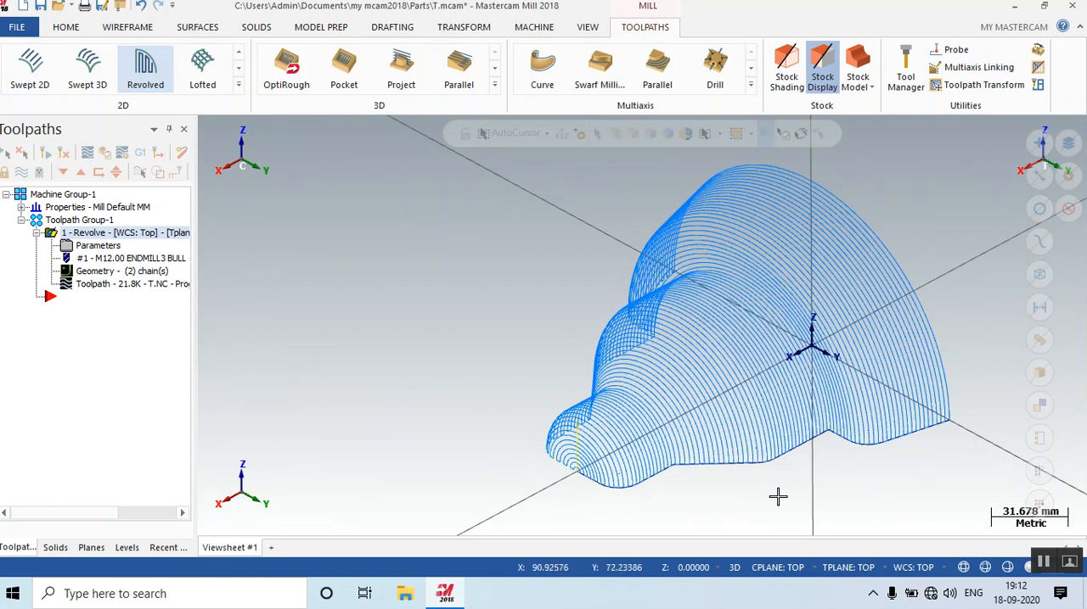
scroll(433, 464, "down", 3)
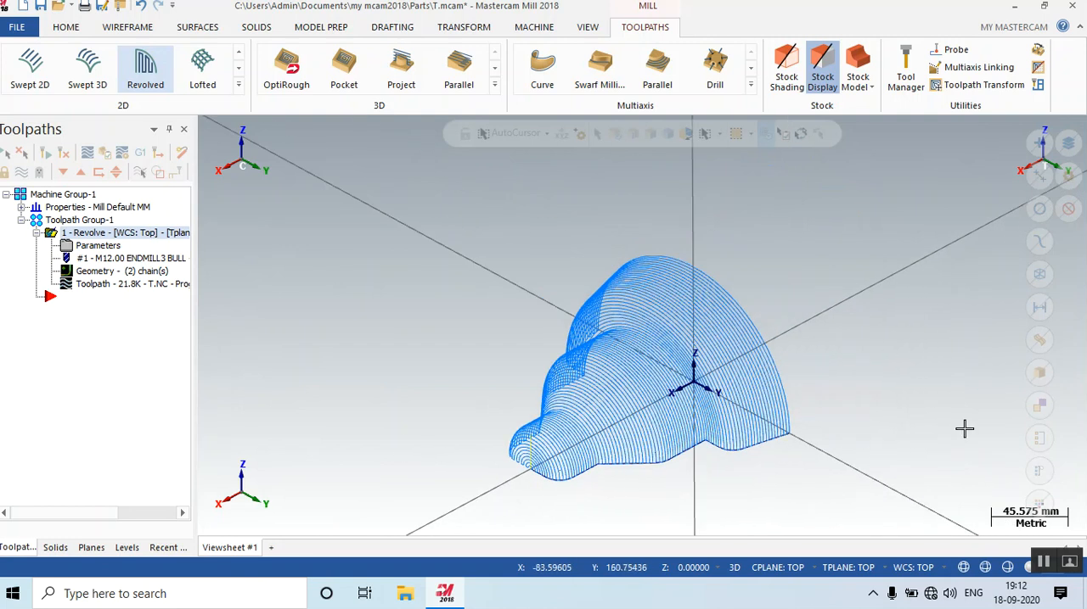
Set the Revolve operation's axis to Y, regenerate the toolpath and inspect it from several angles.
left_click(96, 248)
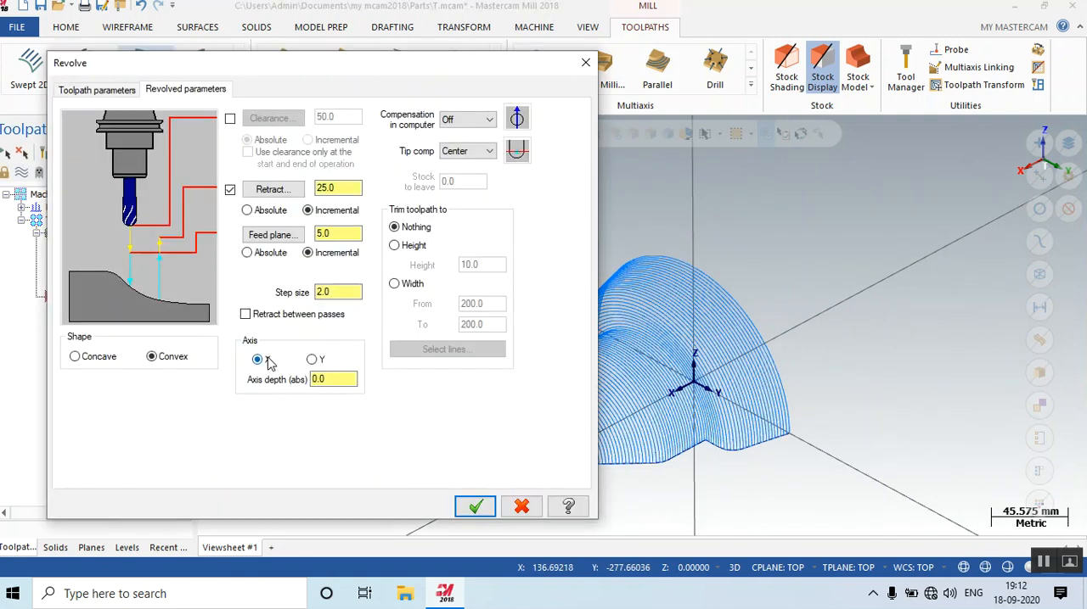
left_click(466, 507)
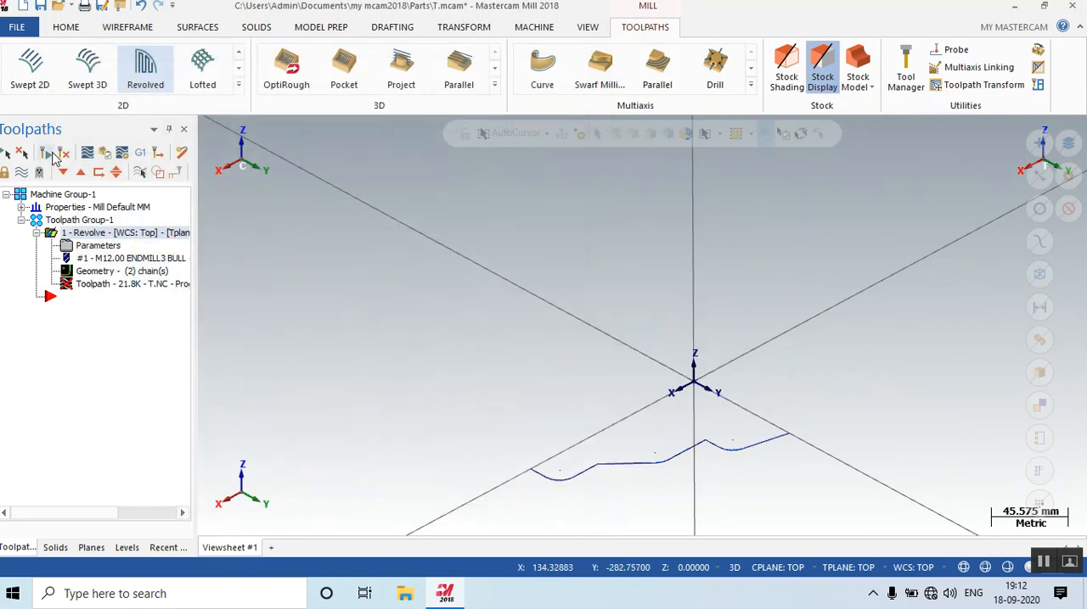
left_click(62, 154)
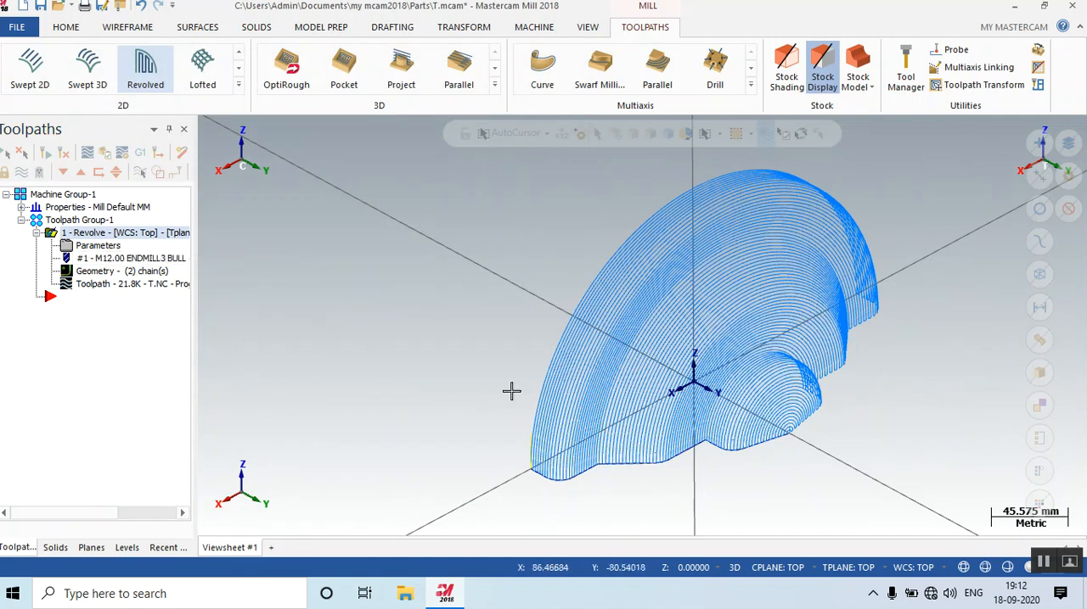
mouse_move(853, 455)
middle_mouse_down()
mouse_move(854, 438)
mouse_move(827, 446)
mouse_move(845, 461)
middle_mouse_up()
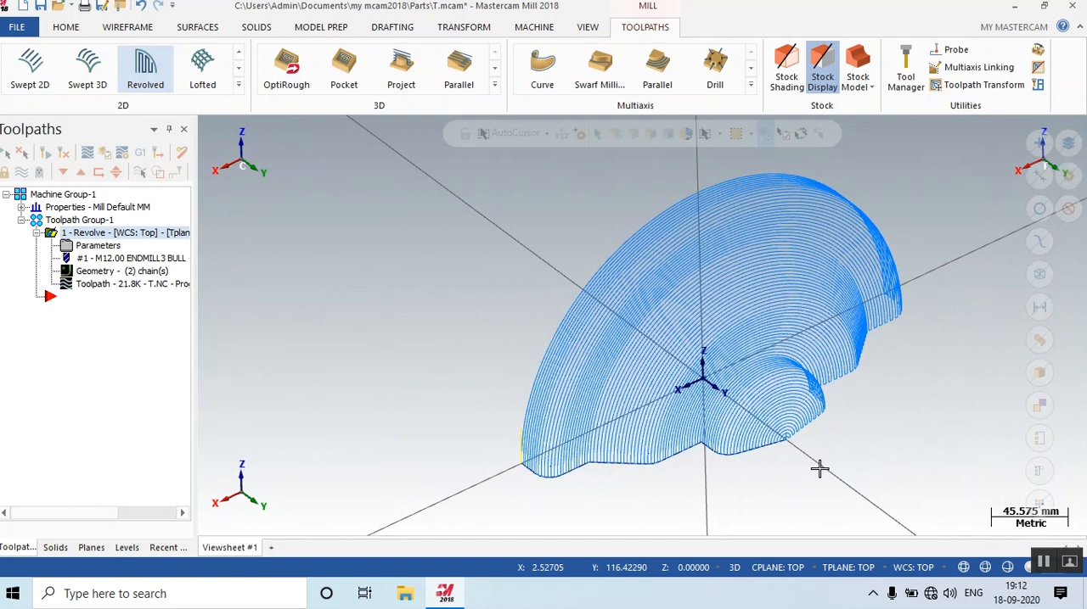
right_click(513, 295)
left_click(438, 347)
middle_click_drag(563, 407, 758, 394)
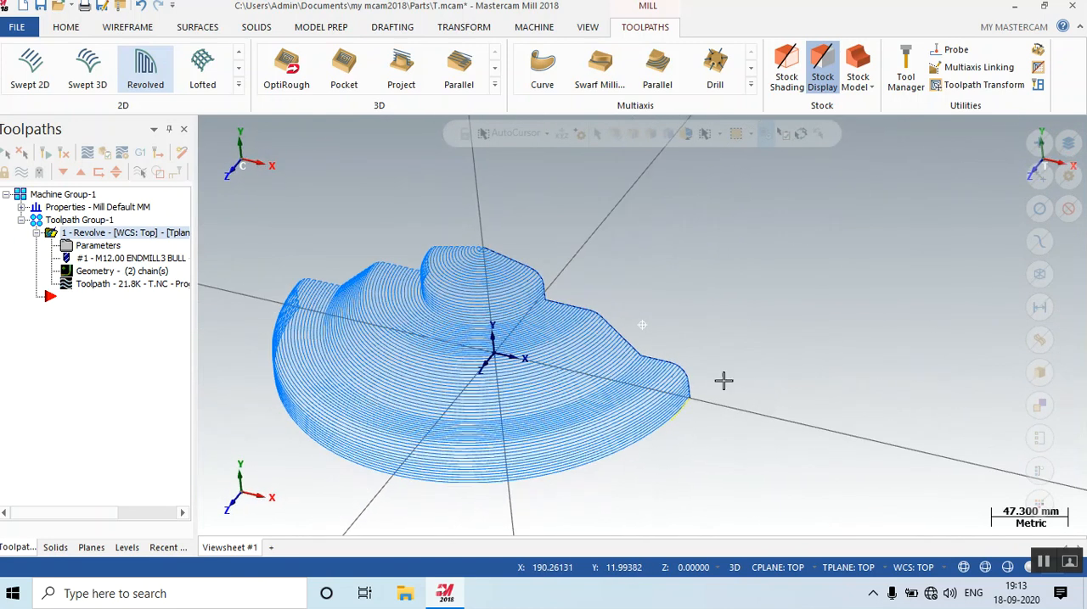
middle_click_drag(648, 282, 610, 310)
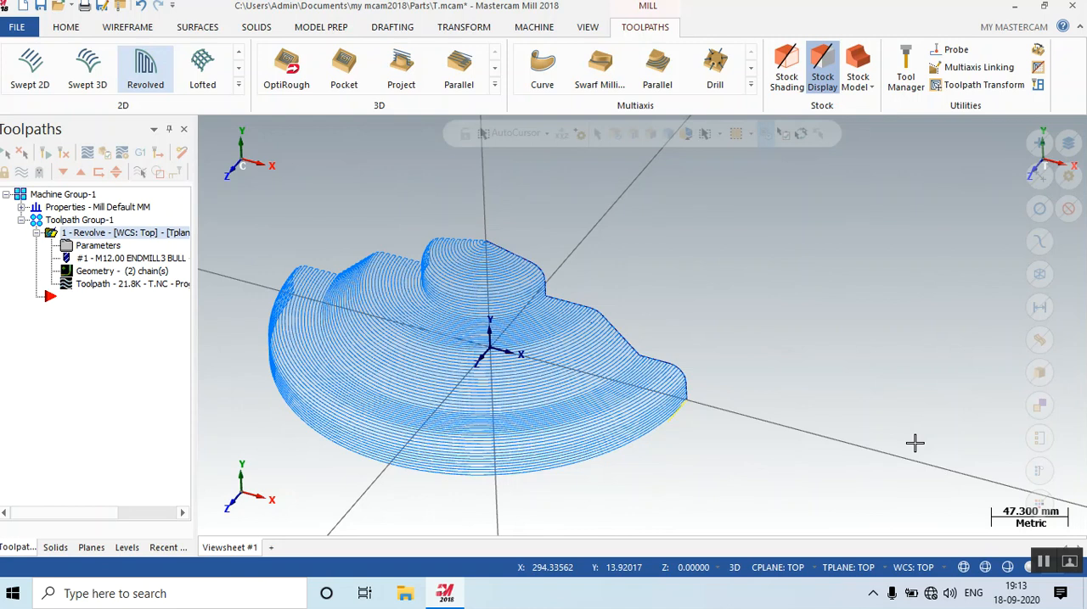
Set the Revolve operation's axis back to X, regenerate the toolpath and inspect it in isometric and front views.
left_click(90, 247)
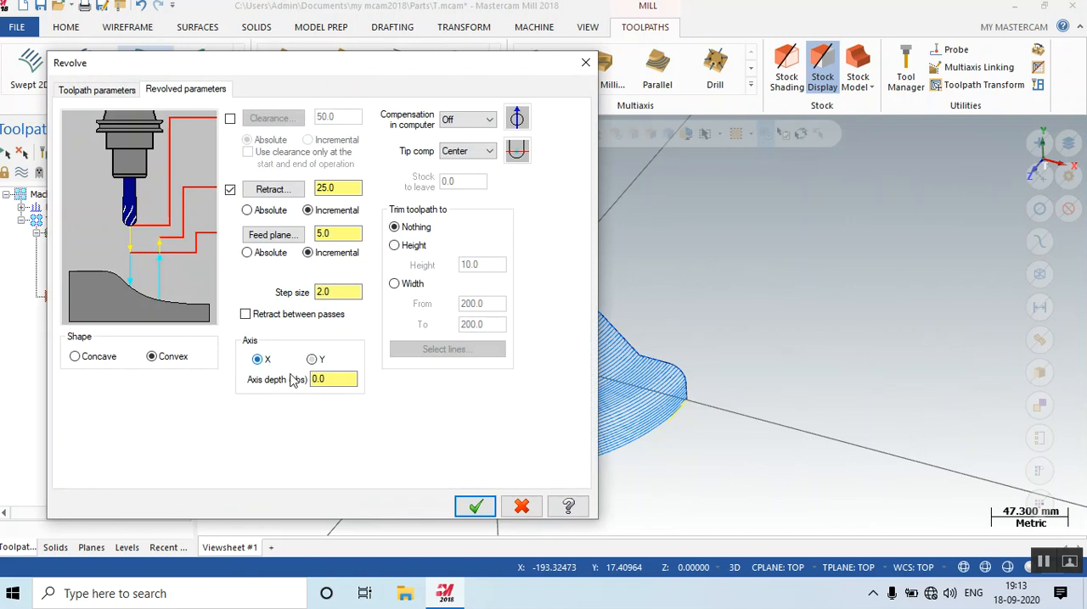
left_click(472, 506)
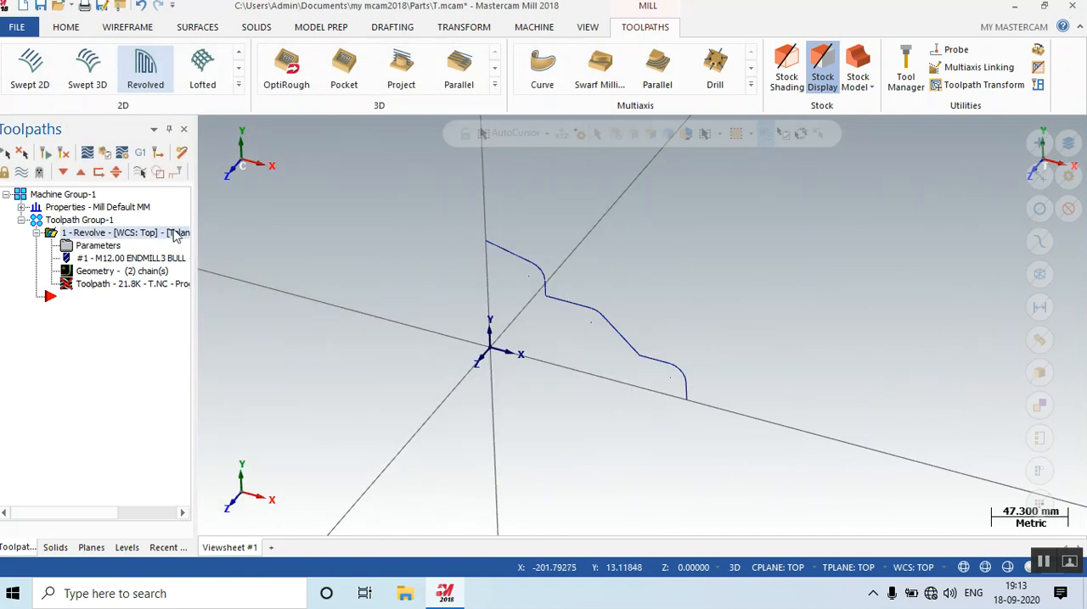
left_click(68, 156)
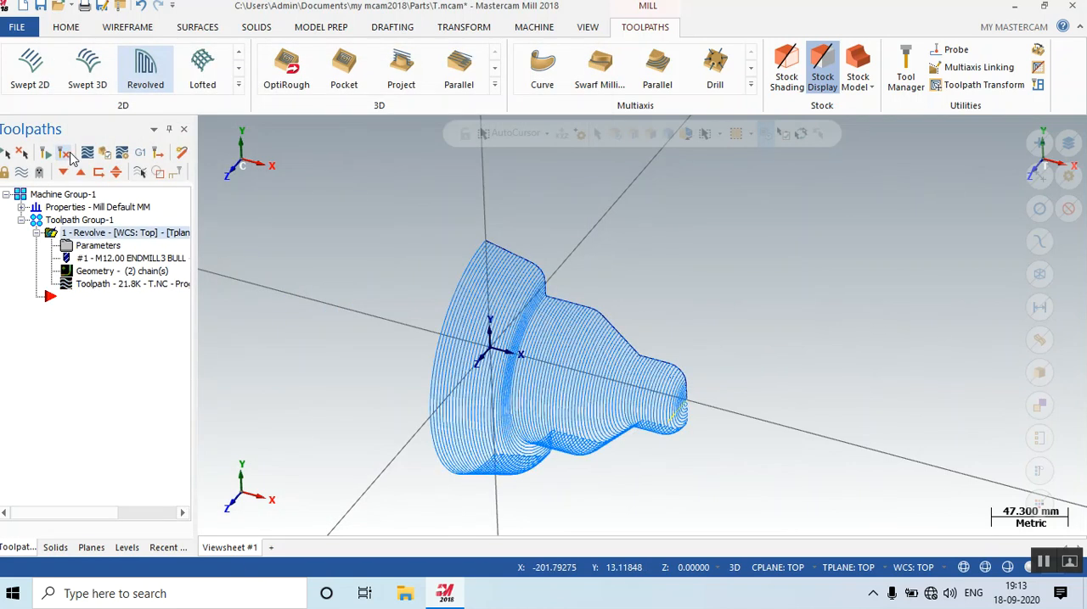
right_click(690, 257)
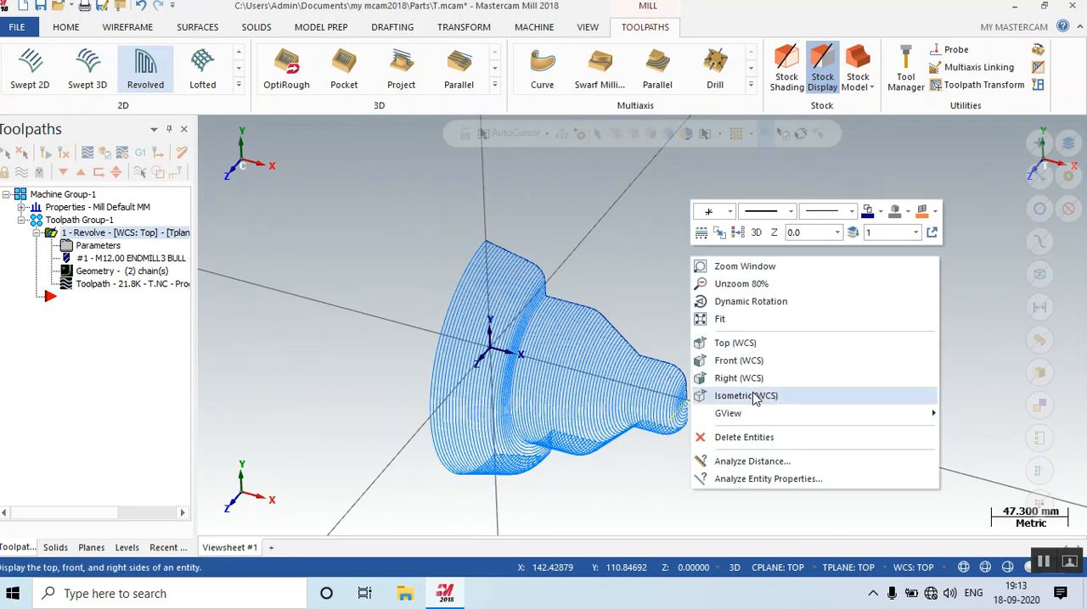
left_click(753, 397)
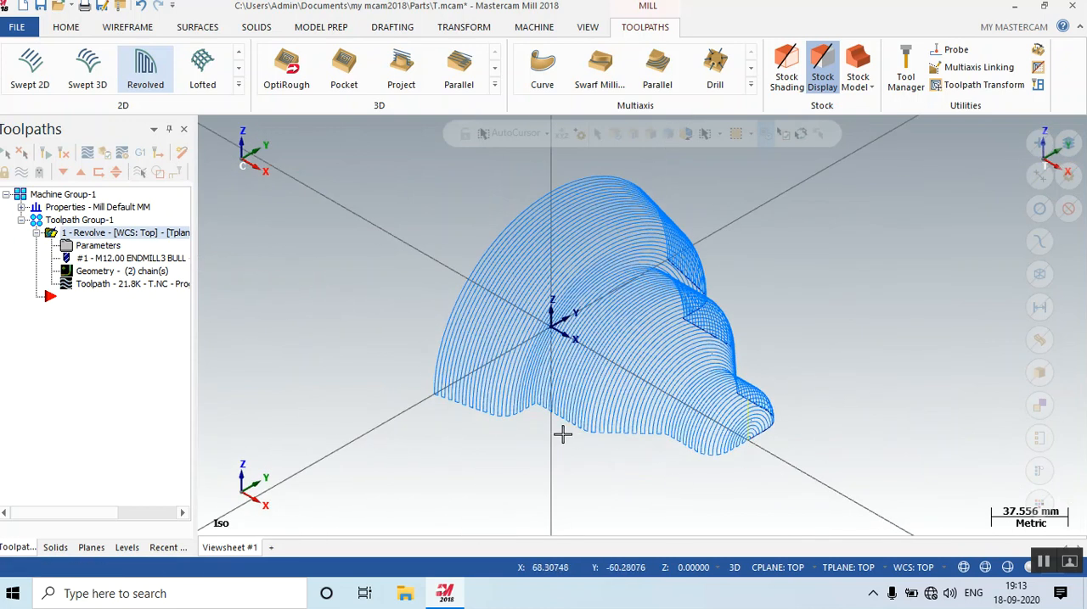
right_click(560, 436)
left_click(631, 309)
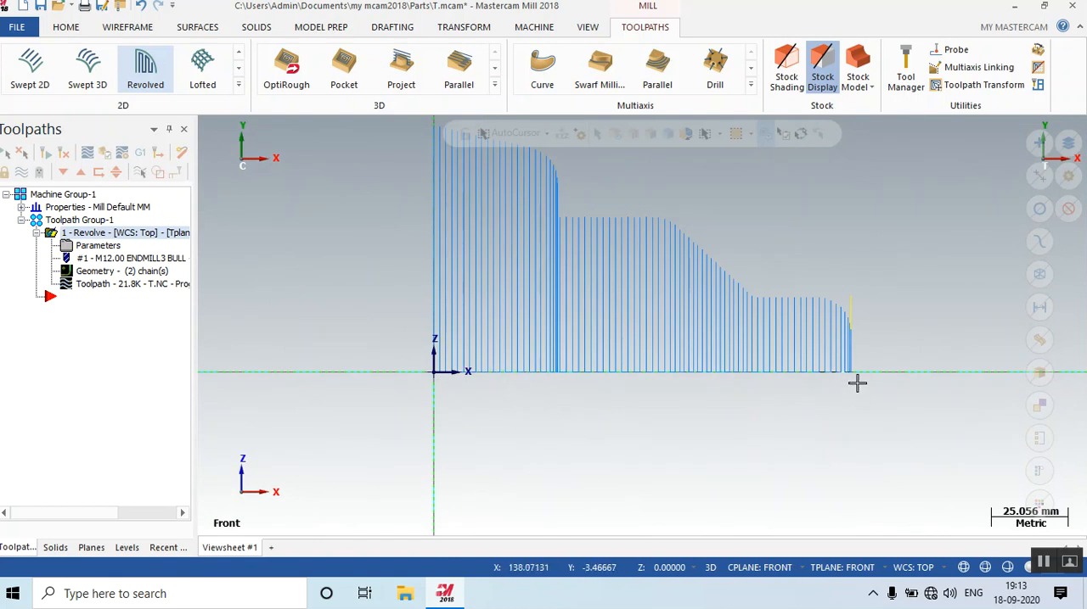
Set the Revolve operation's axis depth to 15.0, regenerate the toolpath and check its height relative to the origin.
left_click(98, 245)
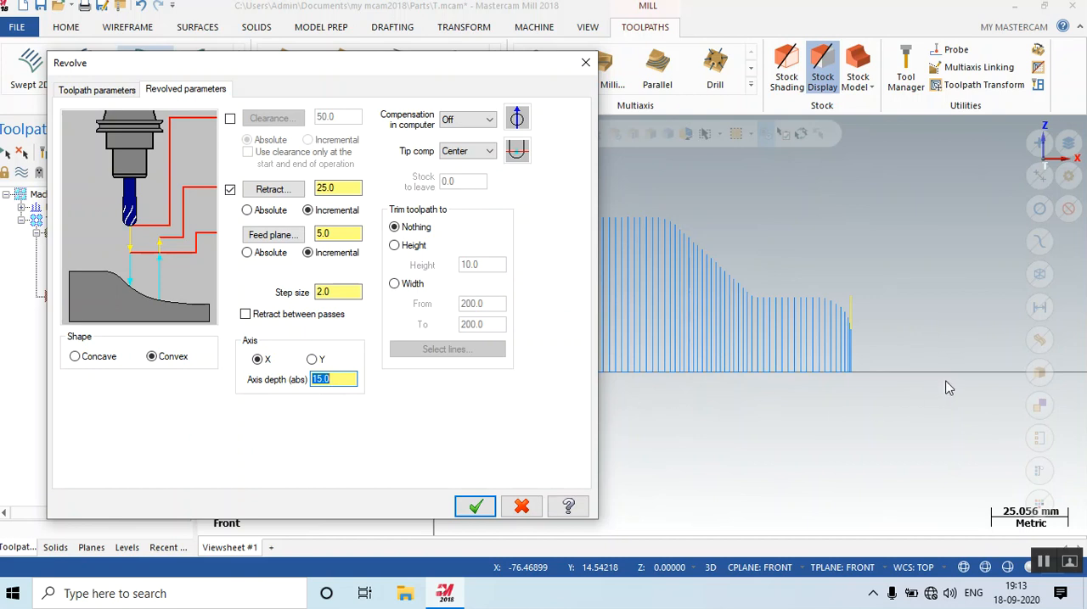
left_click(476, 507)
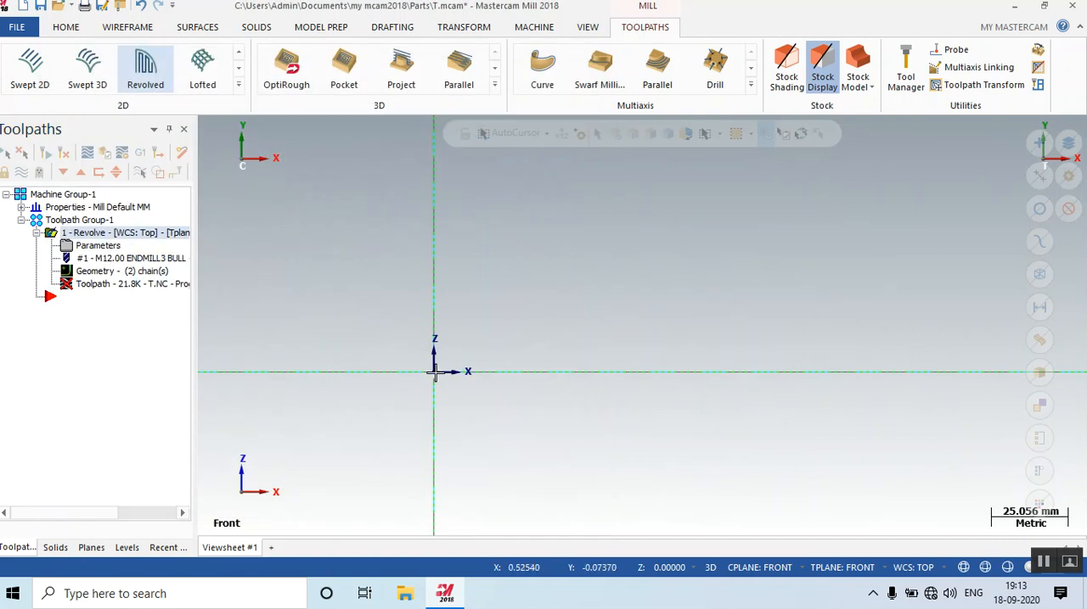
left_click(63, 156)
scroll(492, 368, "down", 3)
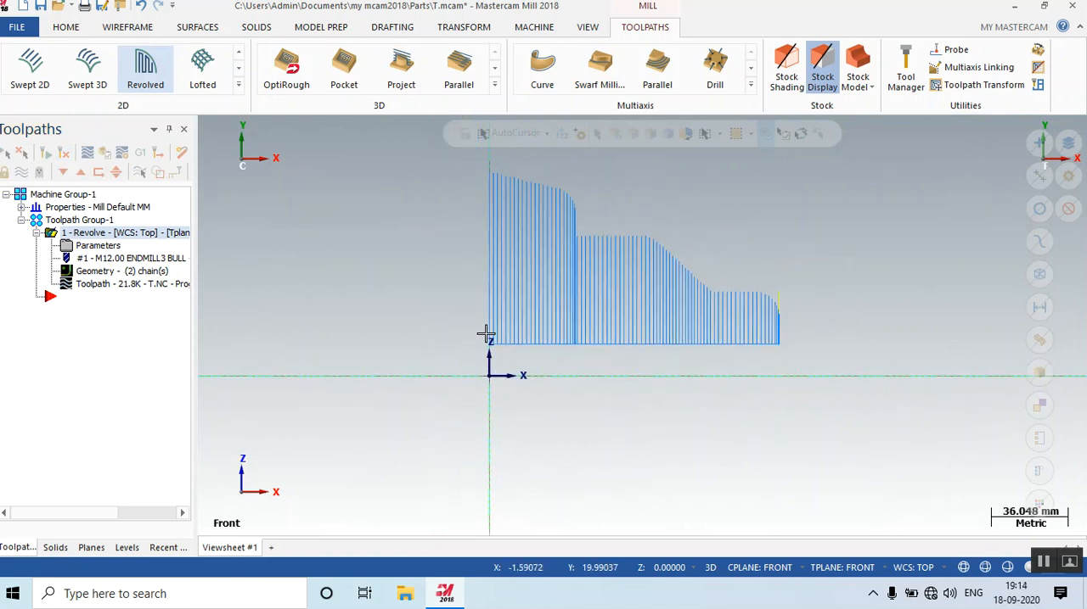
middle_click_drag(926, 403, 480, 332)
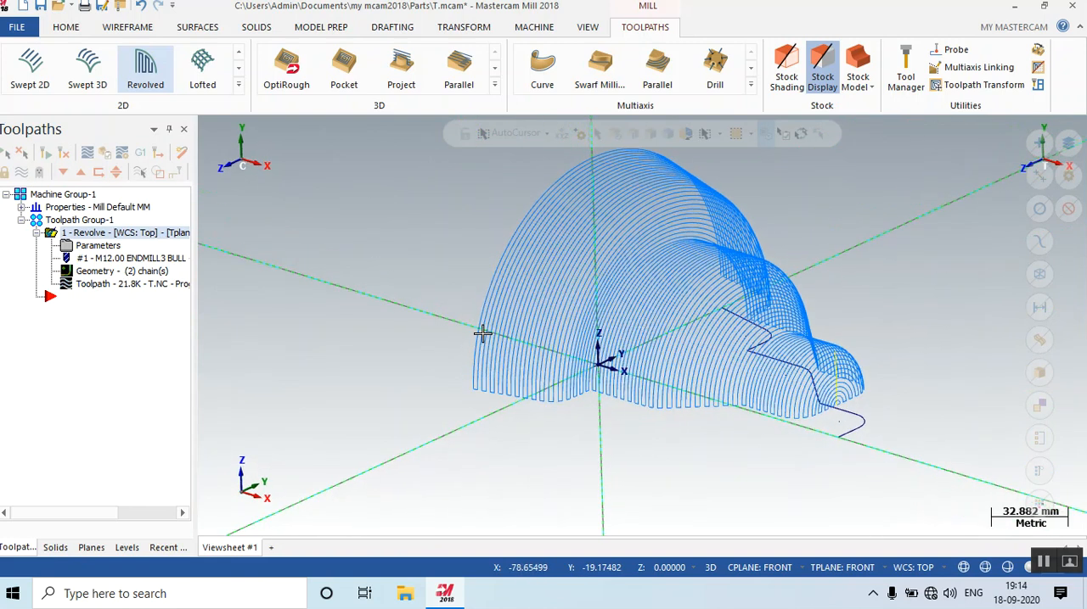
right_click(429, 322)
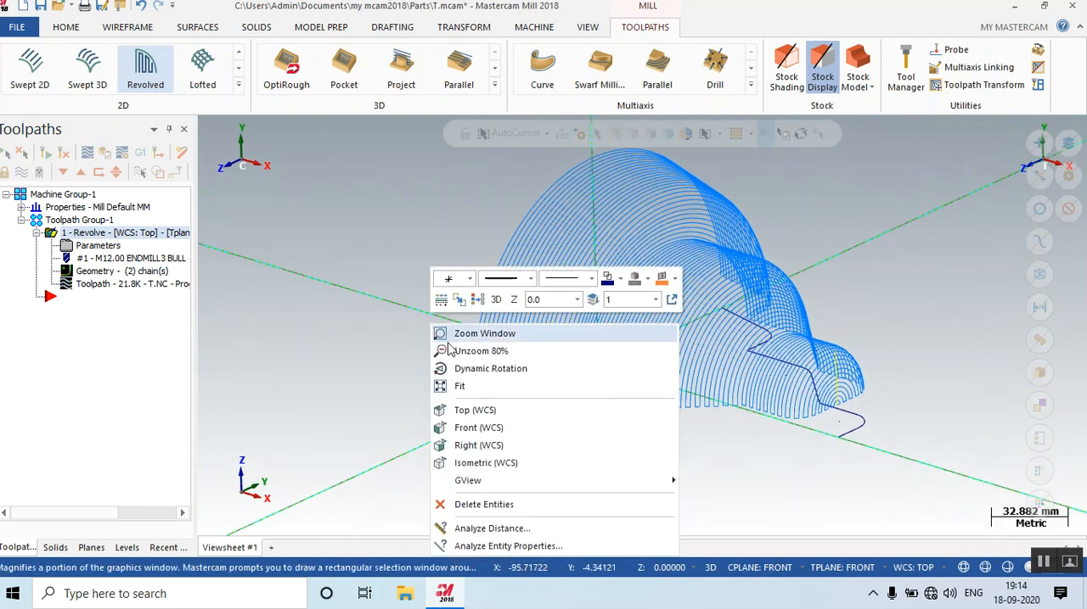
left_click(489, 458)
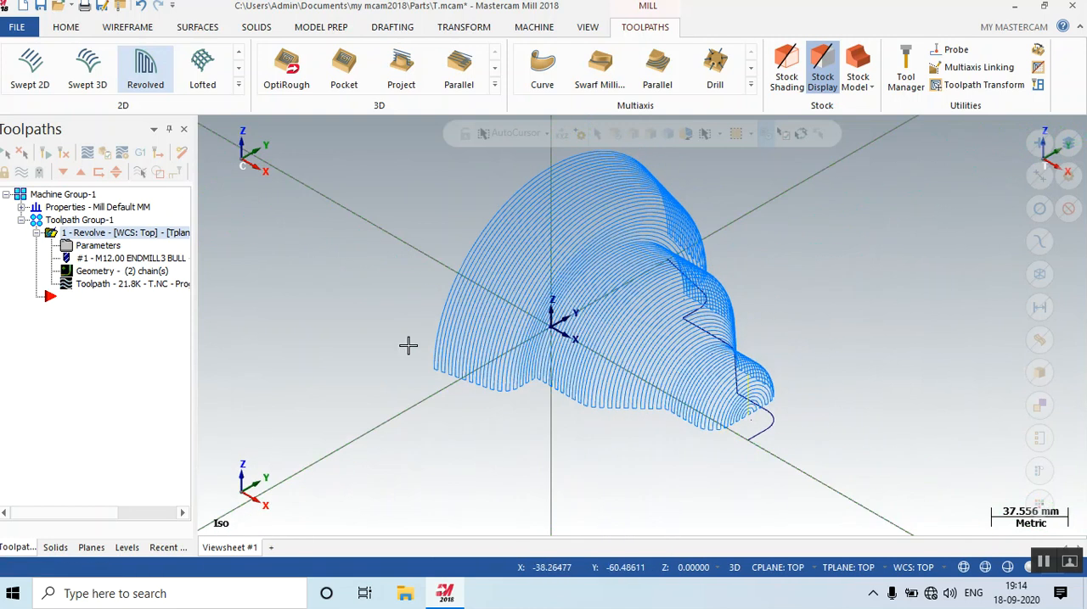
right_click(415, 363)
left_click(480, 217)
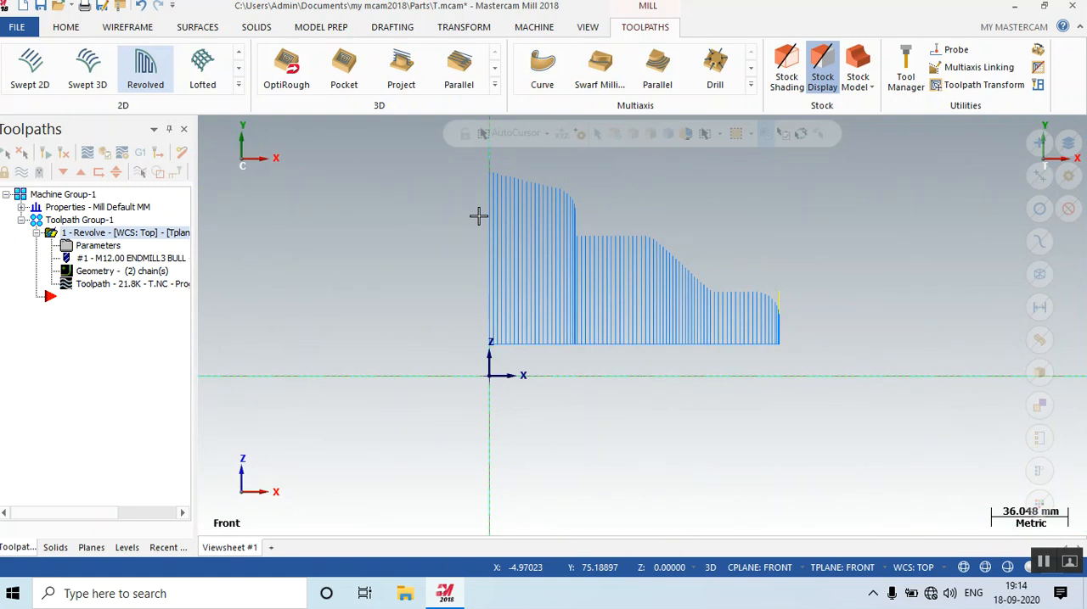
right_click(479, 219)
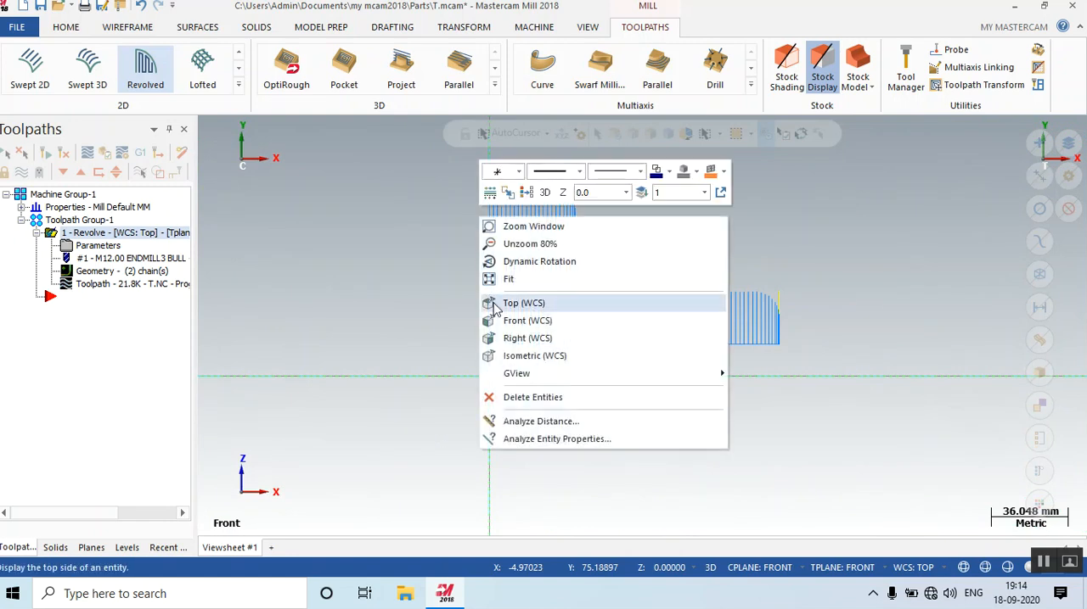
left_click(518, 355)
Reset the Revolve operation's axis depth to 0.0 and regenerate the toolpath.
left_click(90, 248)
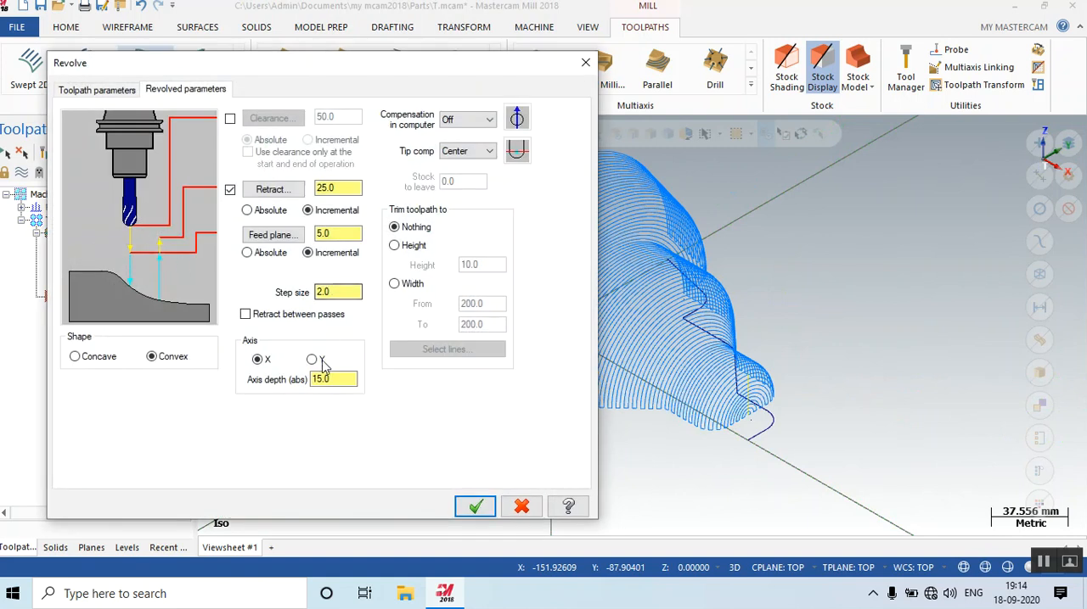
left_click_drag(298, 376, 281, 377)
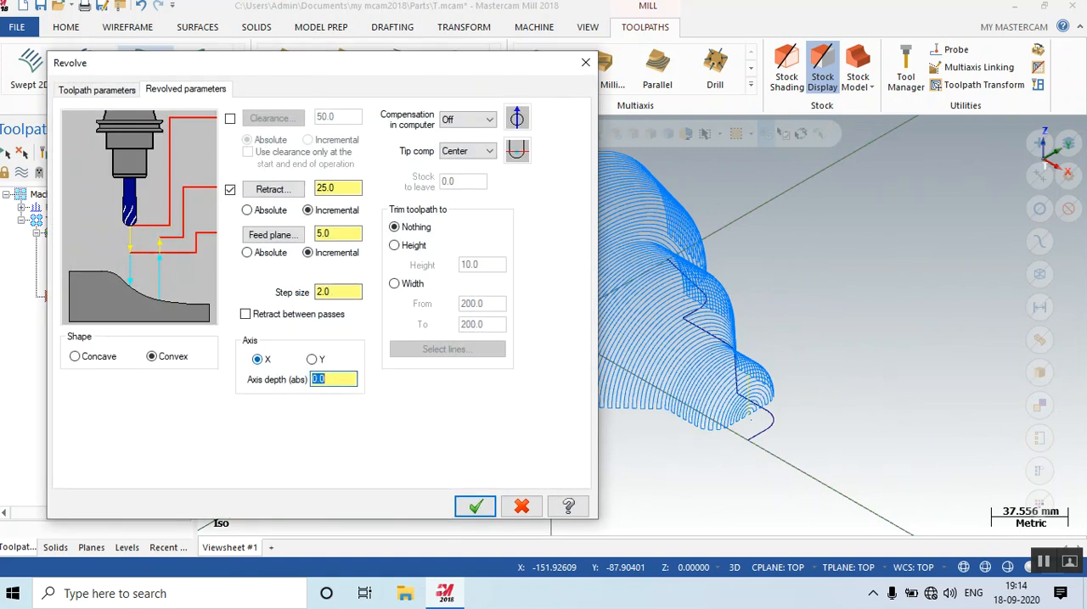
left_click(475, 506)
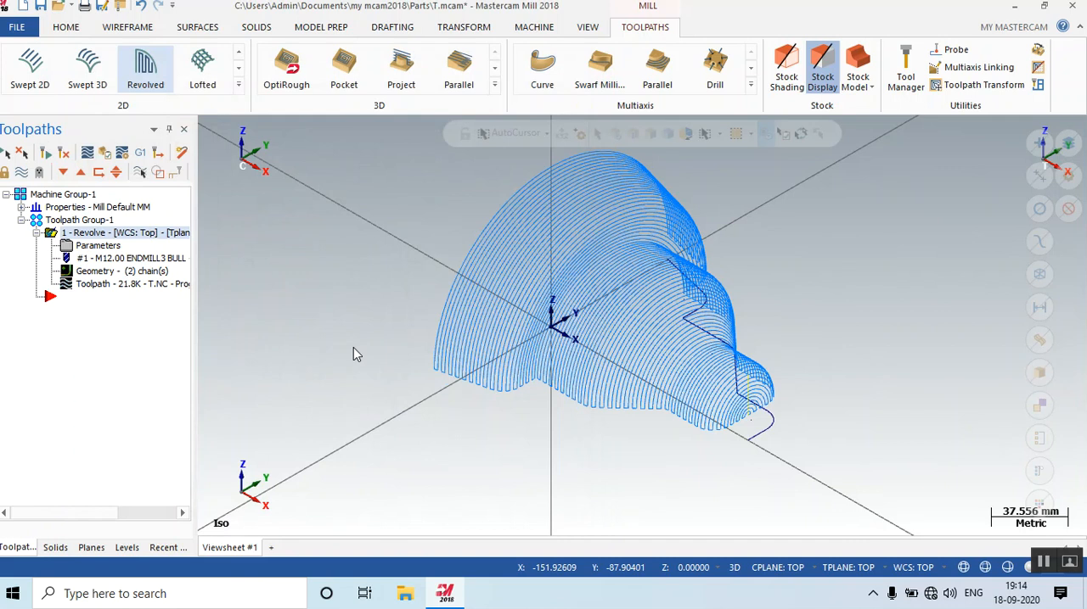
left_click(66, 154)
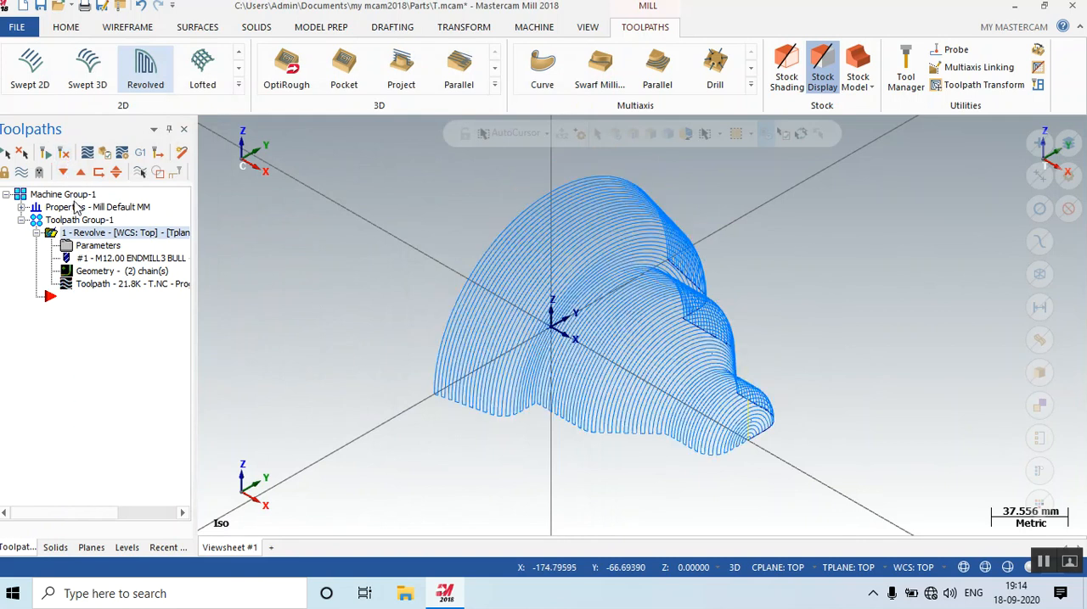
Set the Revolve operation's axis depth to -15.0, regenerate the toolpath and inspect it in front and isometric views.
left_click(117, 247)
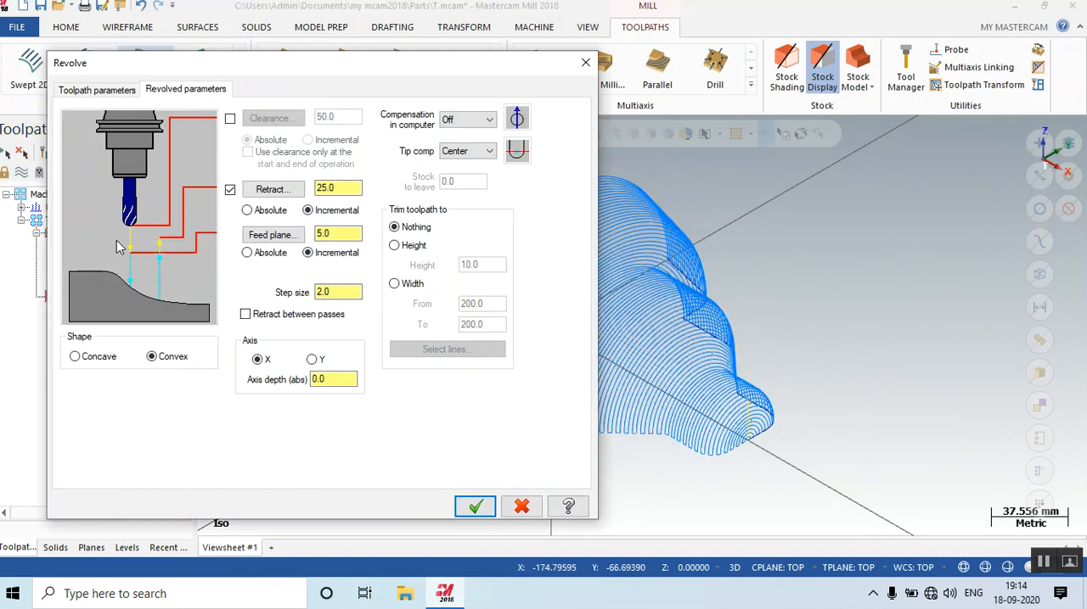
double_click(329, 379)
type("-15")
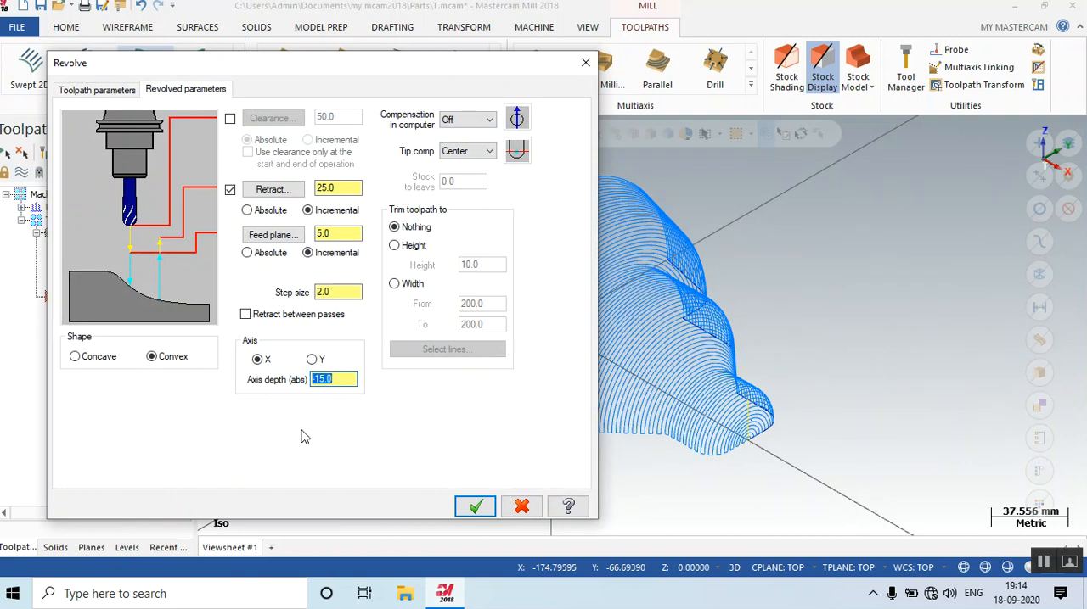
left_click(474, 507)
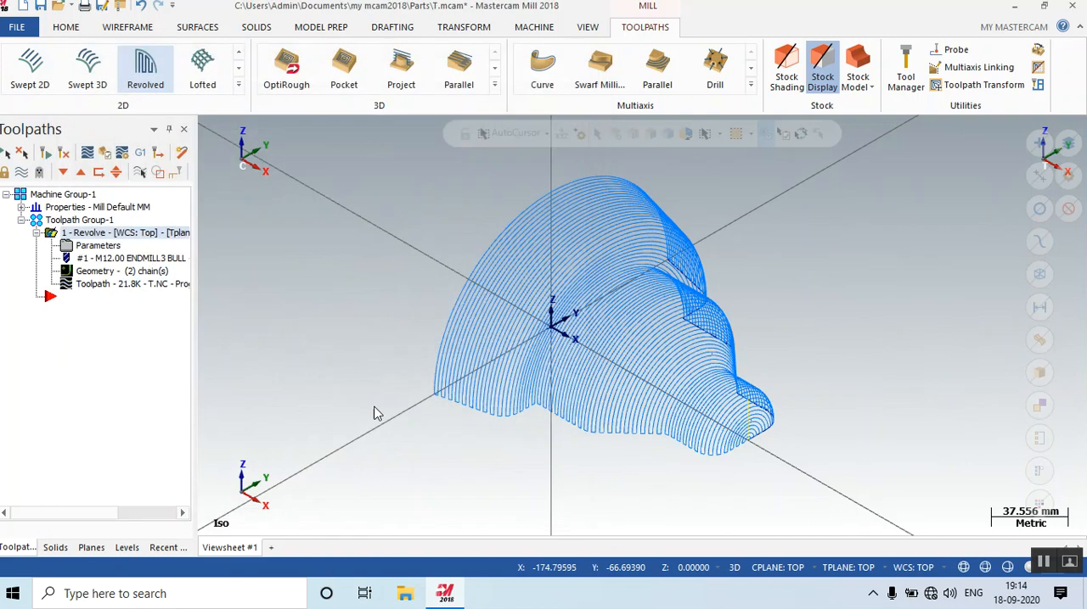
left_click(65, 154)
middle_click_drag(444, 381, 533, 342)
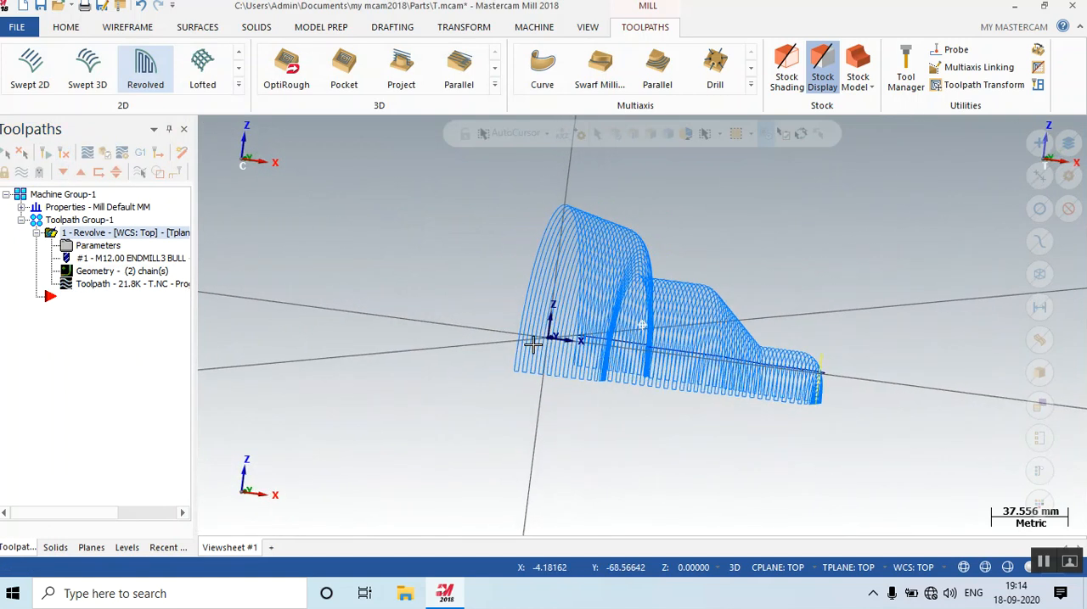
right_click(464, 348)
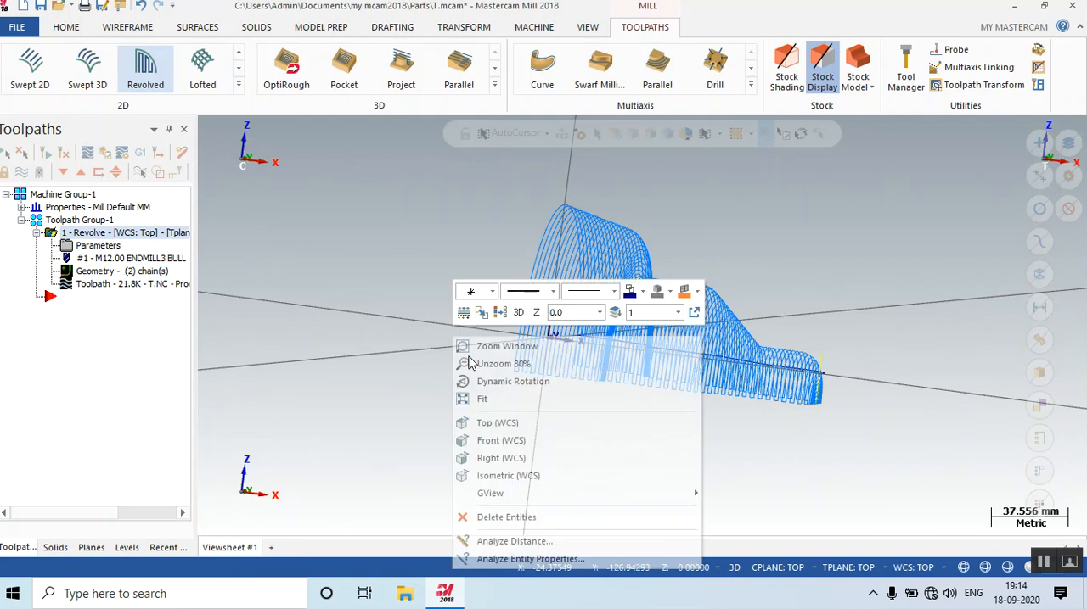
left_click(489, 436)
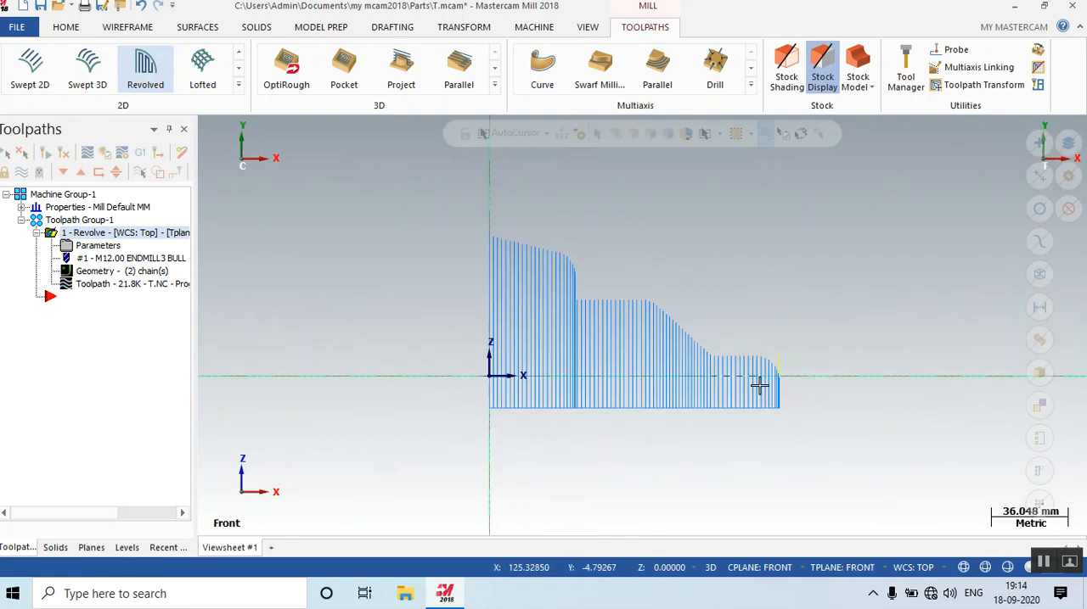
right_click(624, 295)
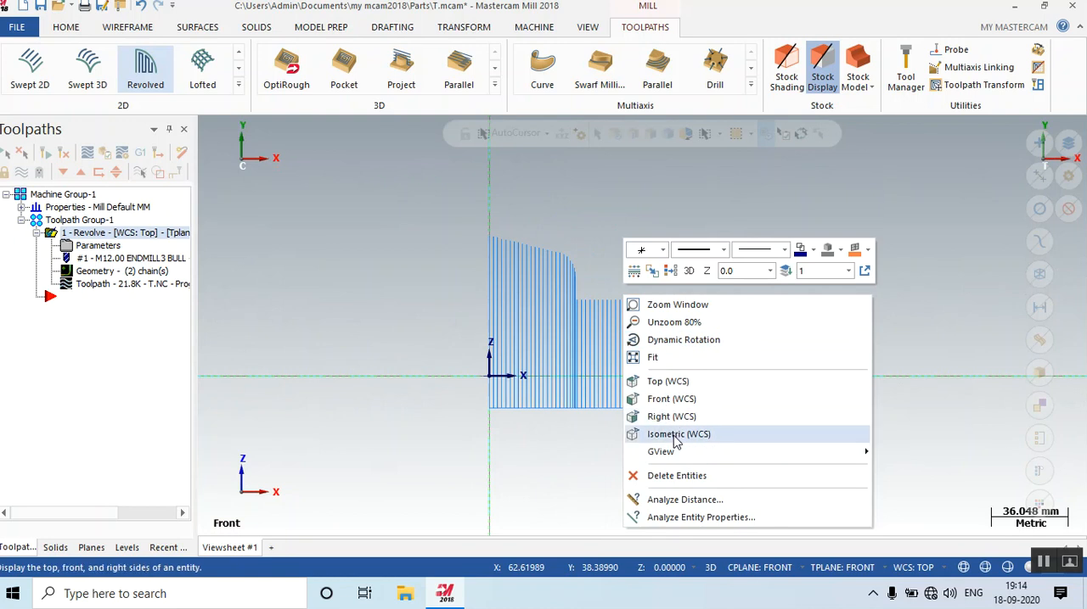
left_click(677, 437)
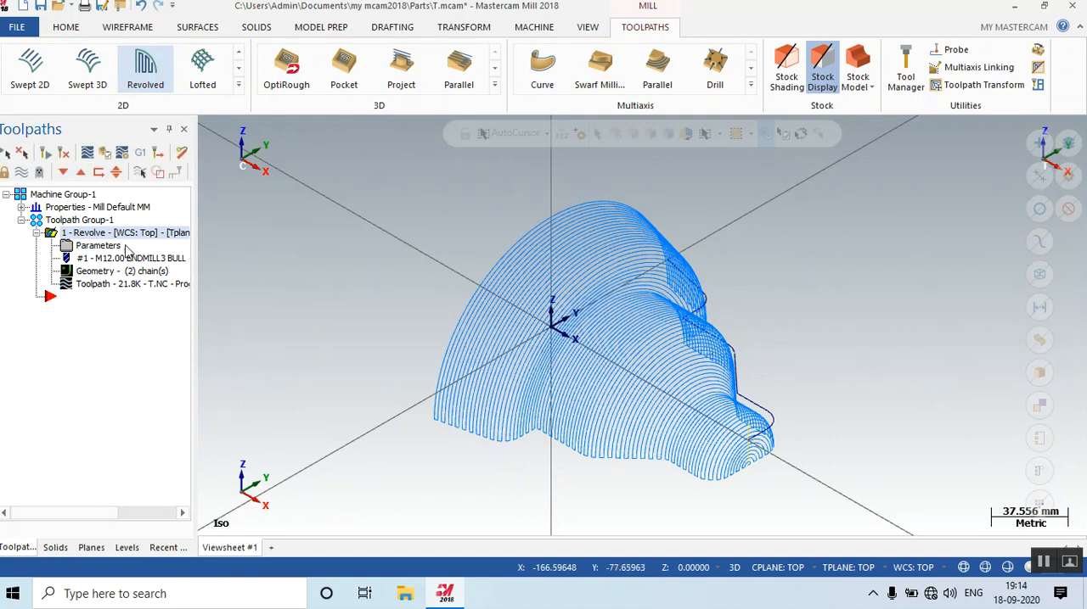
Return the Revolve operation's axis depth from the negative offset to 0.0 and regenerate the toolpath.
left_click(97, 248)
left_click_drag(333, 378, 273, 371)
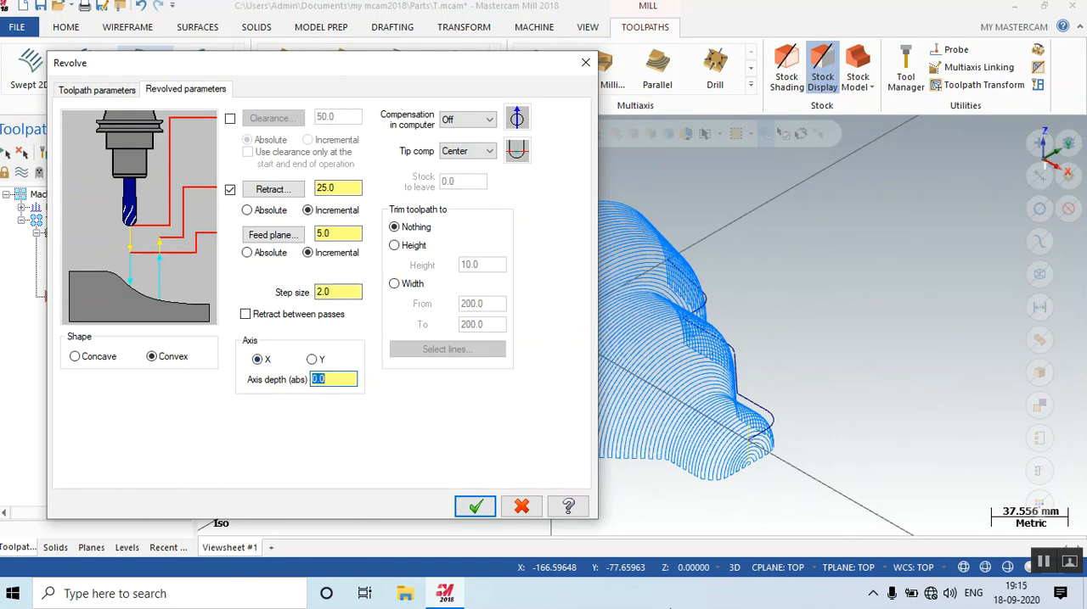
left_click(475, 507)
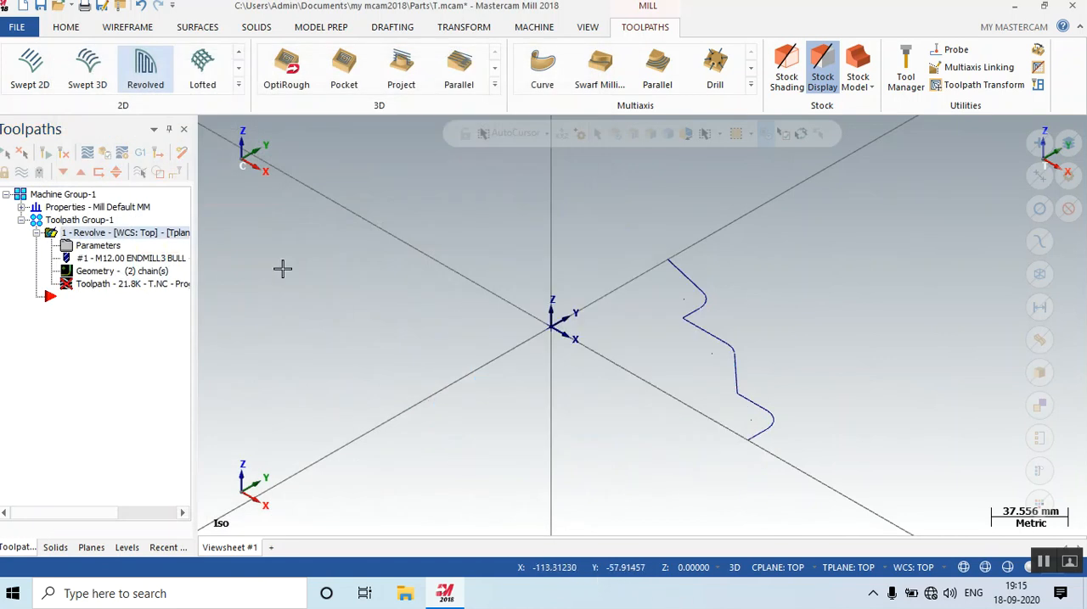
left_click(62, 153)
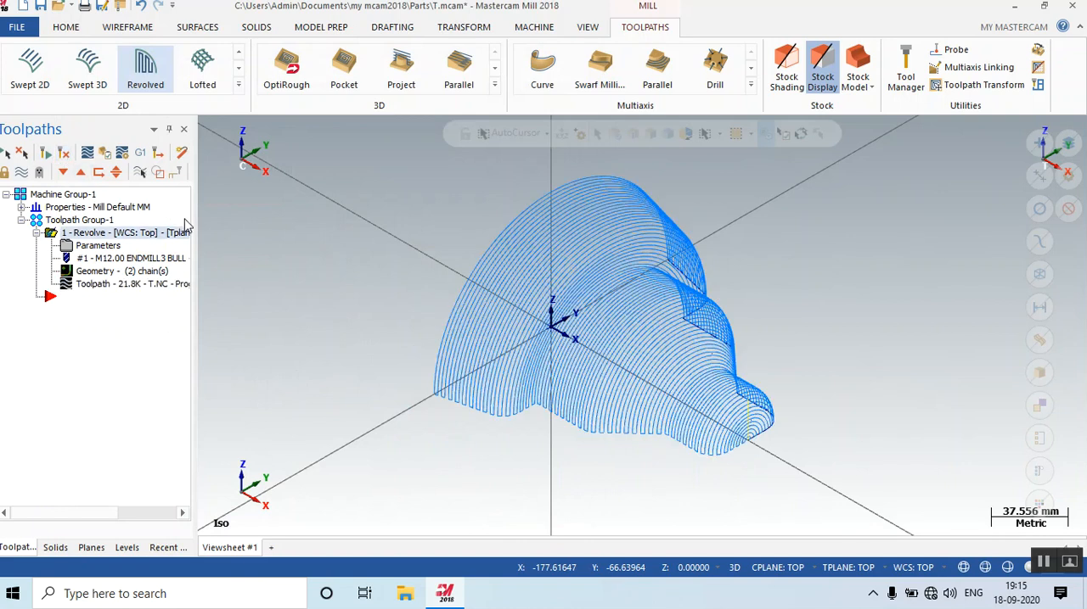
Set the Revolve operation's retract and feed plane to absolute, regenerate the toolpath and inspect it from several angles.
left_click(98, 246)
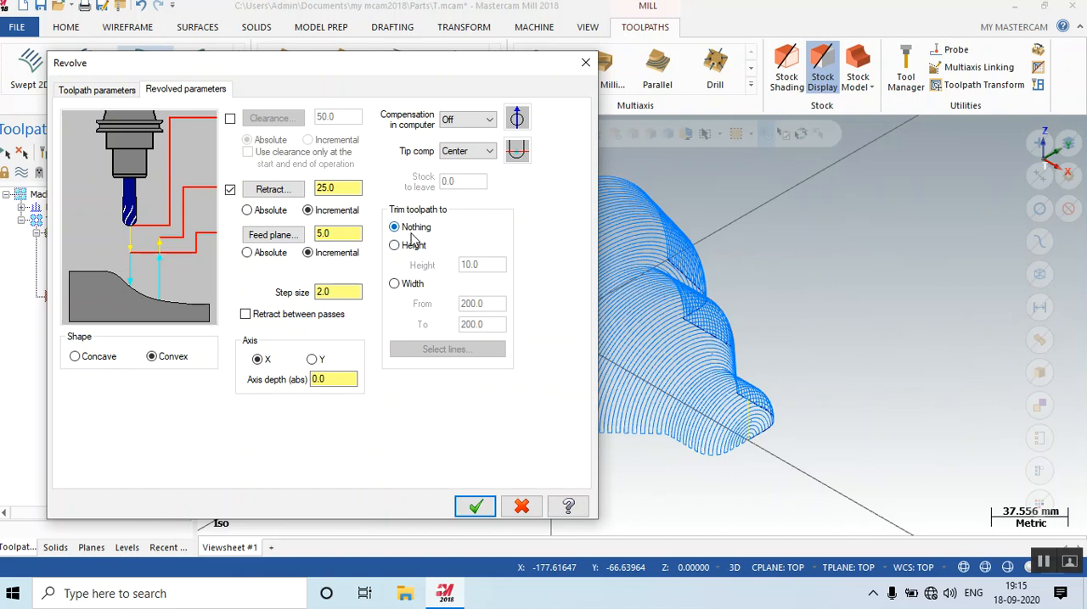
left_click(260, 211)
left_click(475, 507)
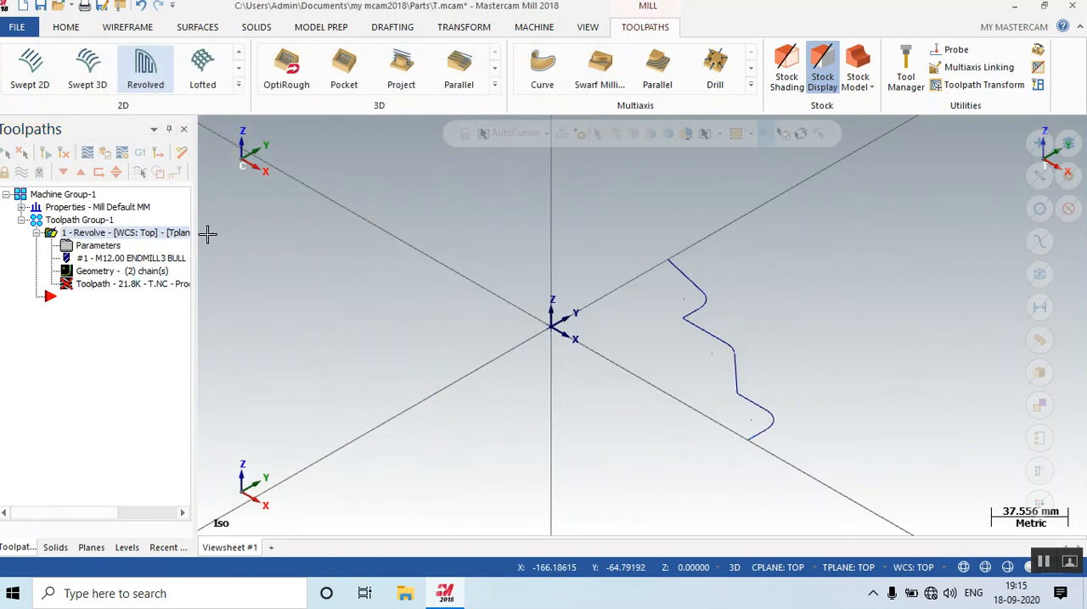
middle_click_drag(614, 311, 655, 359)
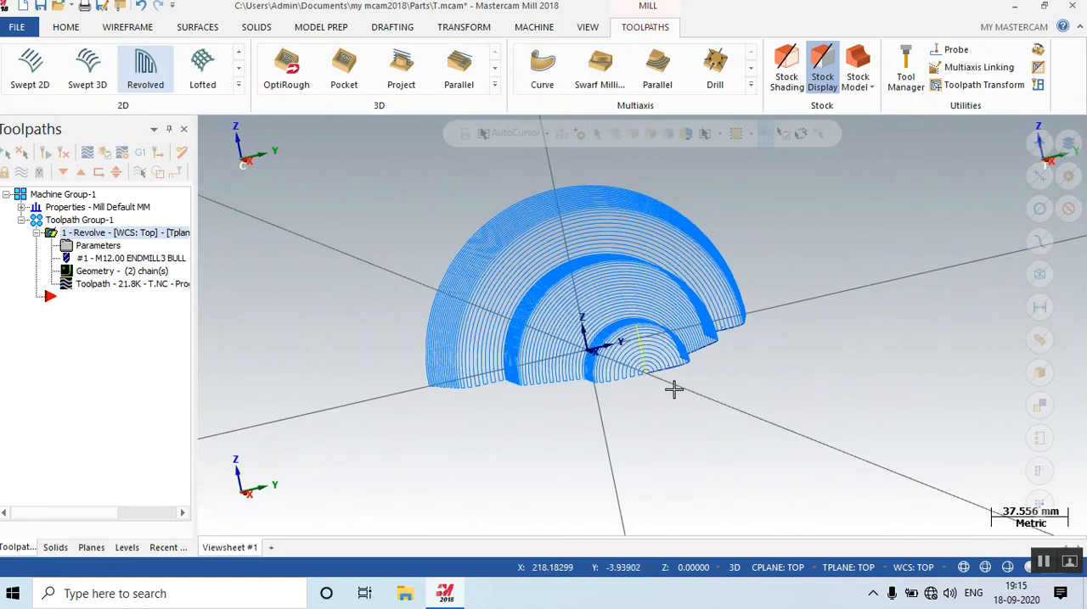
scroll(650, 396, "up", 4)
scroll(729, 372, "up", 2)
middle_click_drag(820, 382, 701, 433)
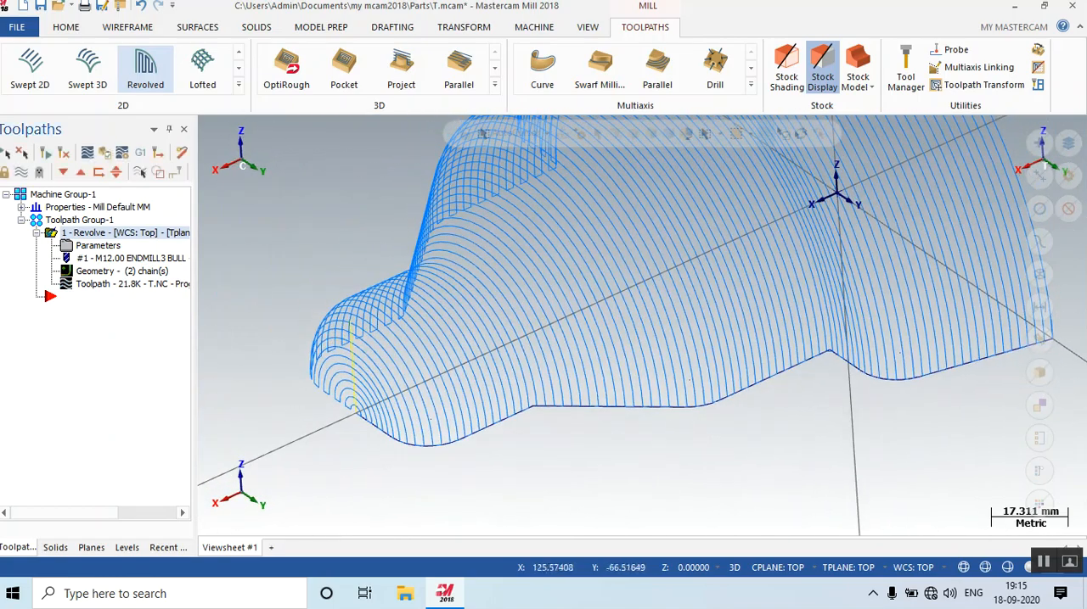
Trim the Revolve toolpath to a height of 5.0 and regenerate it.
left_click(98, 248)
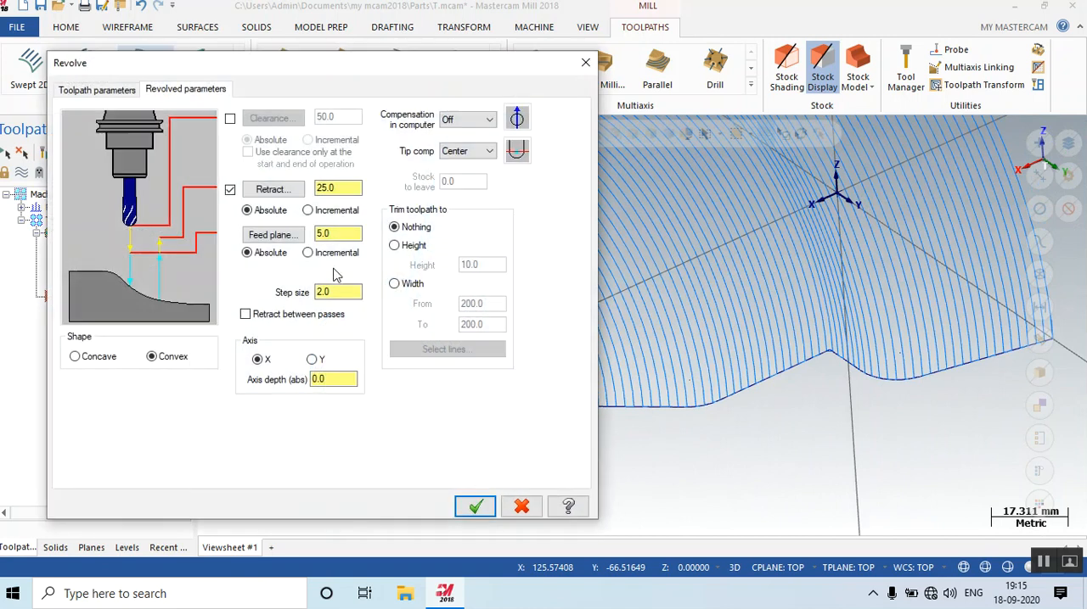
left_click(414, 247)
type("5")
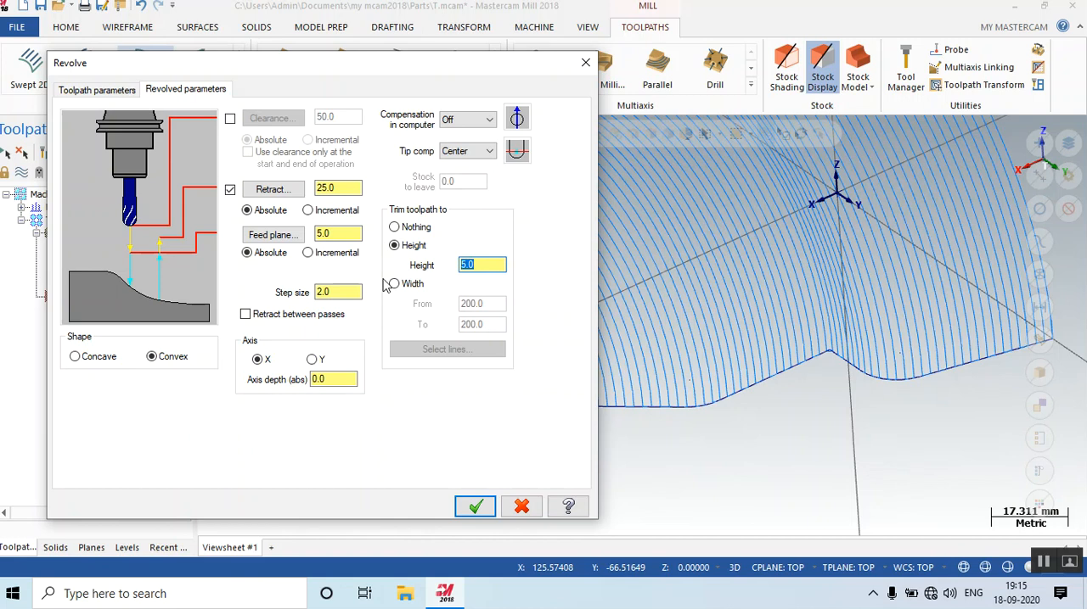
left_click(474, 507)
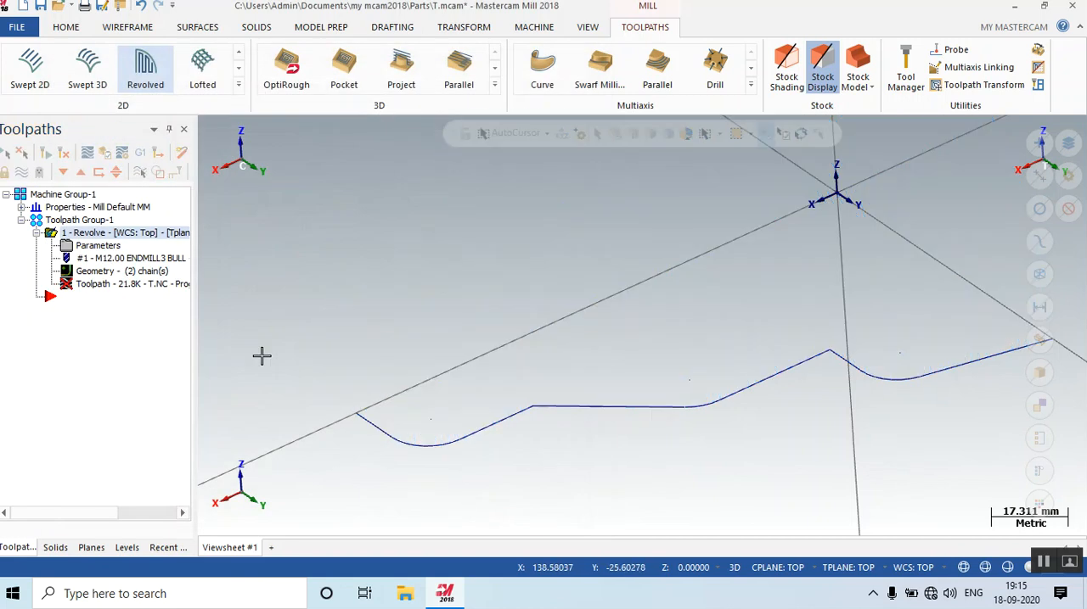
left_click(68, 159)
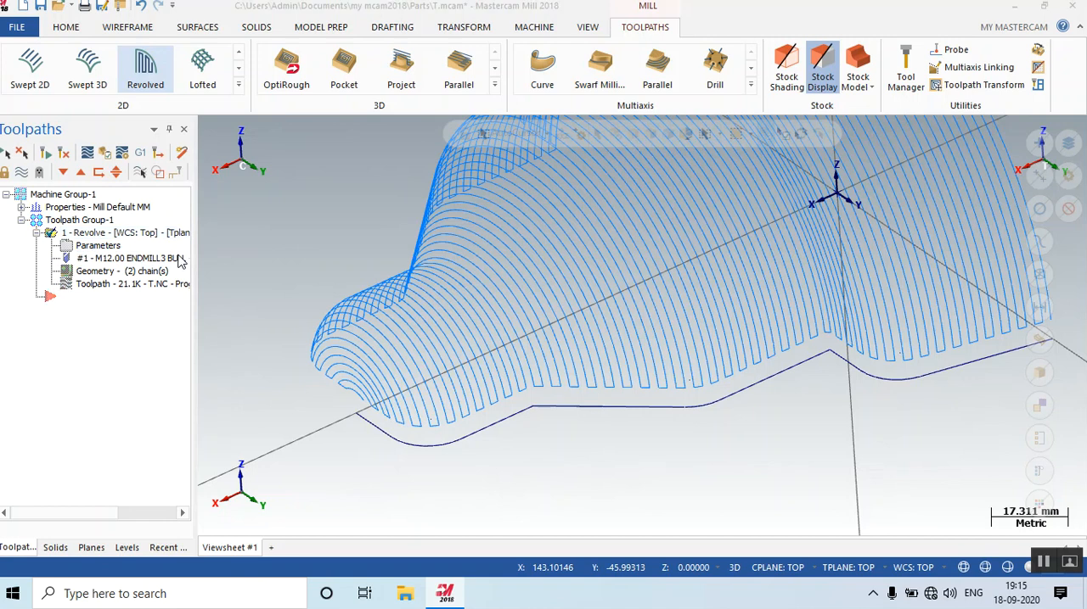
Set the Revolve toolpath's trimming back to Nothing and regenerate it.
left_click(121, 251)
double_click(496, 266)
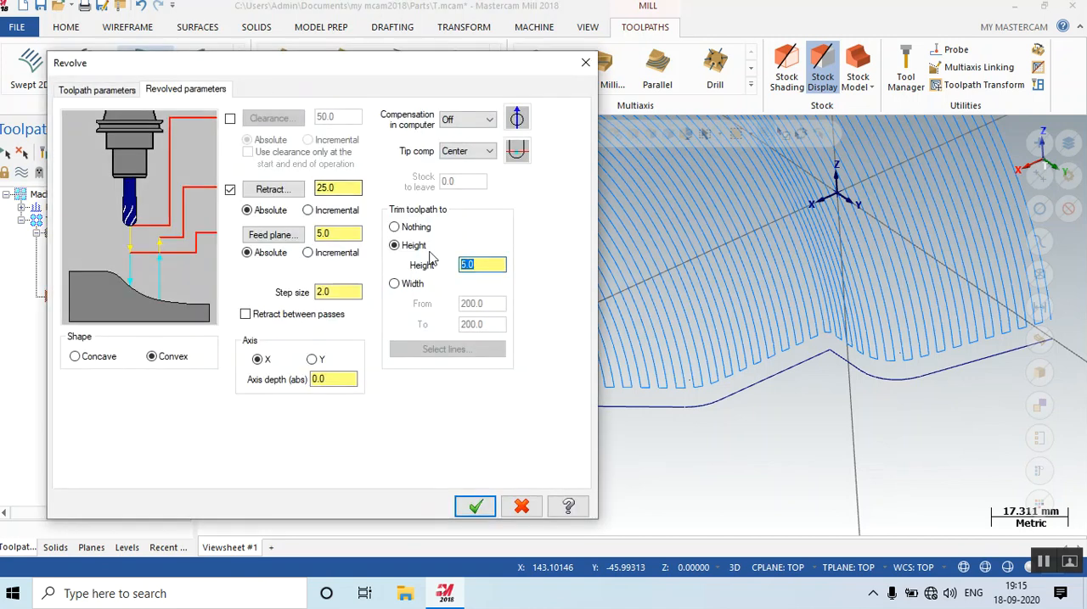
left_click(395, 228)
left_click(475, 508)
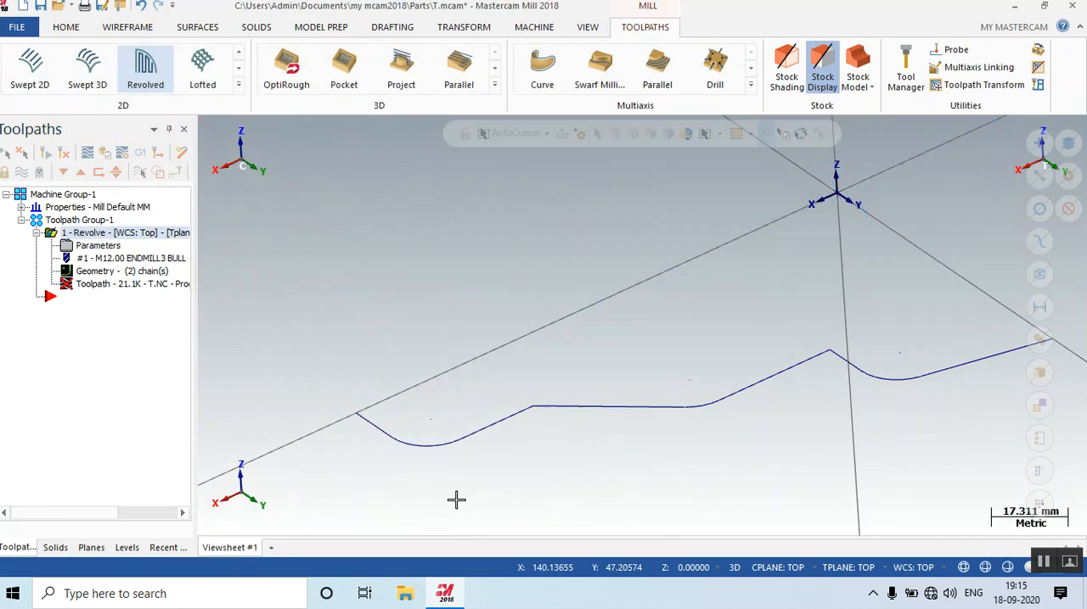
left_click(65, 154)
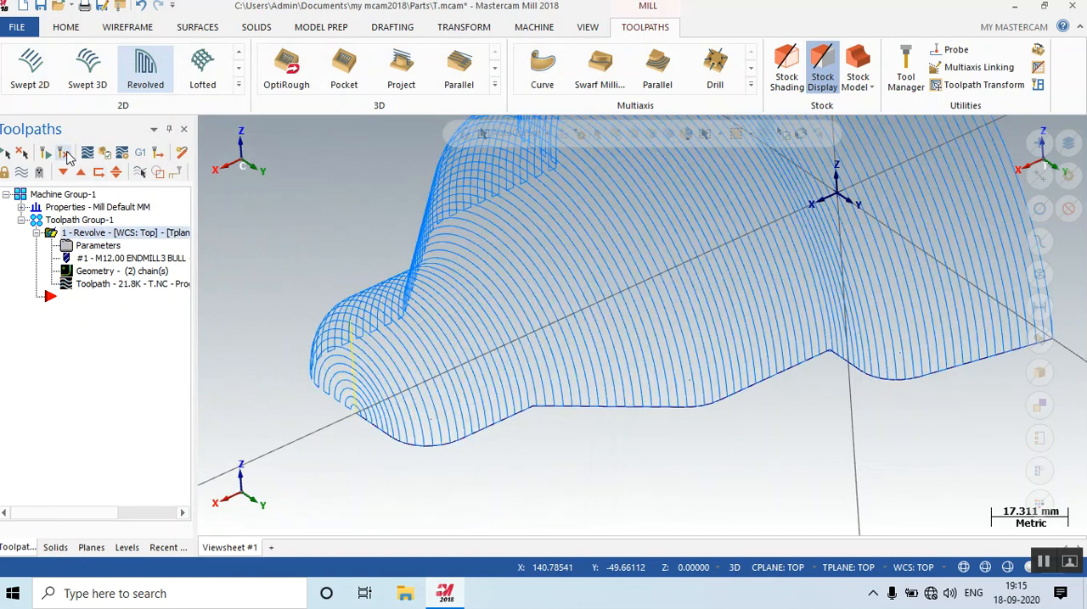
Trim the Revolve toolpath to a height of 12.0, regenerate it and inspect its raised lower edge from several angles.
left_click(95, 246)
left_click(414, 247)
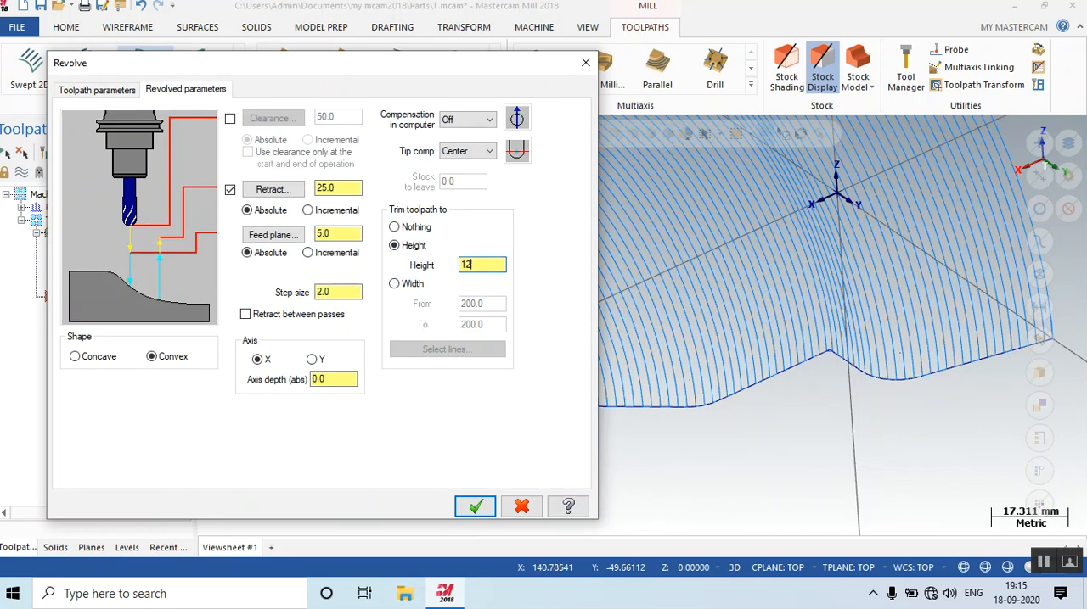
left_click(476, 506)
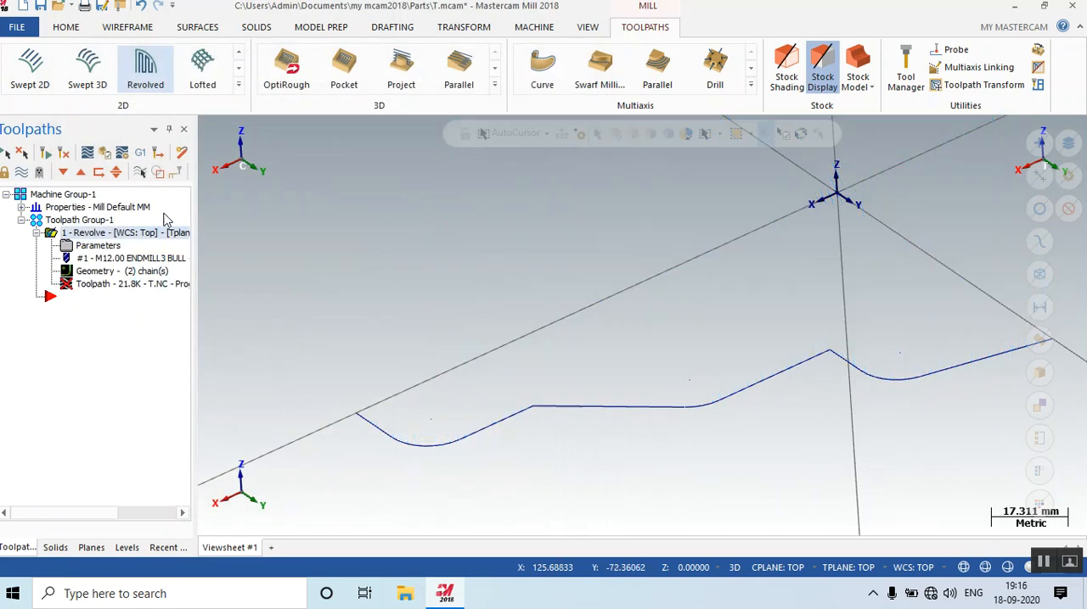
left_click(64, 153)
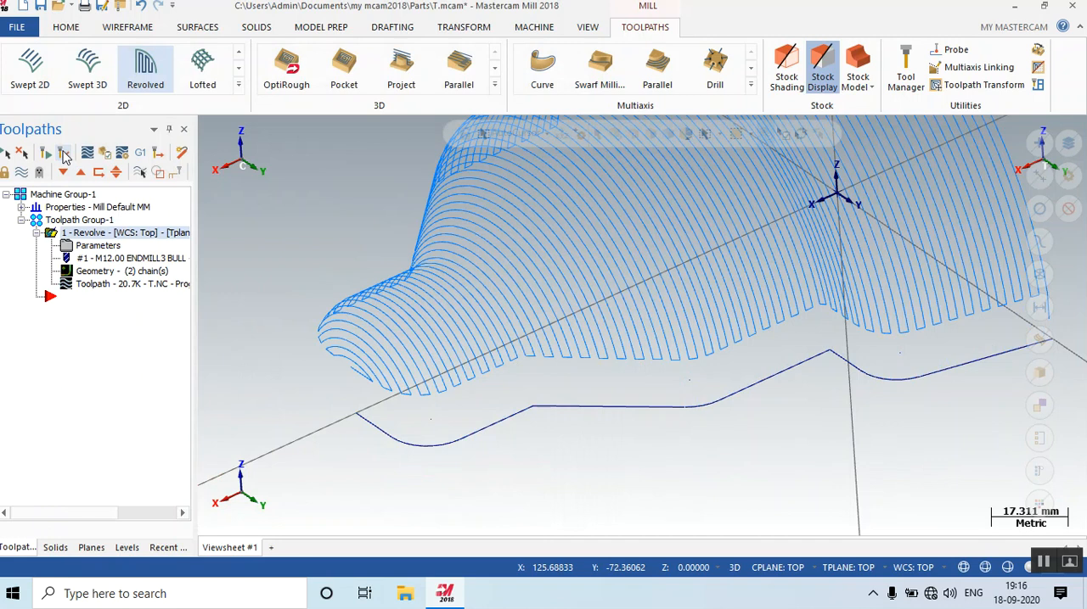
right_click(353, 270)
left_click(406, 379)
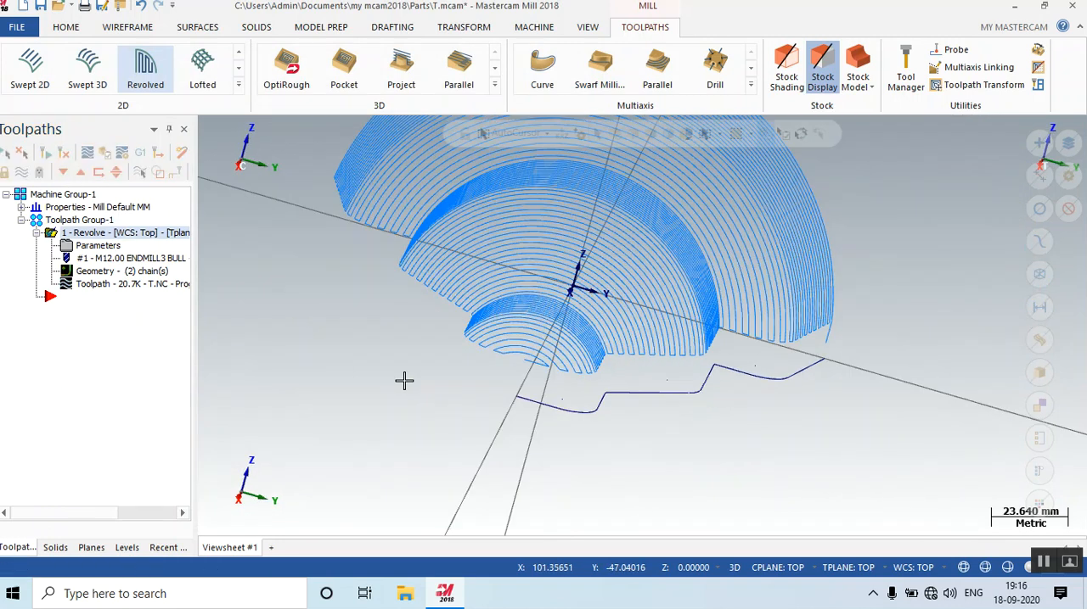
middle_click_drag(933, 302, 831, 362)
scroll(568, 451, "up", 5)
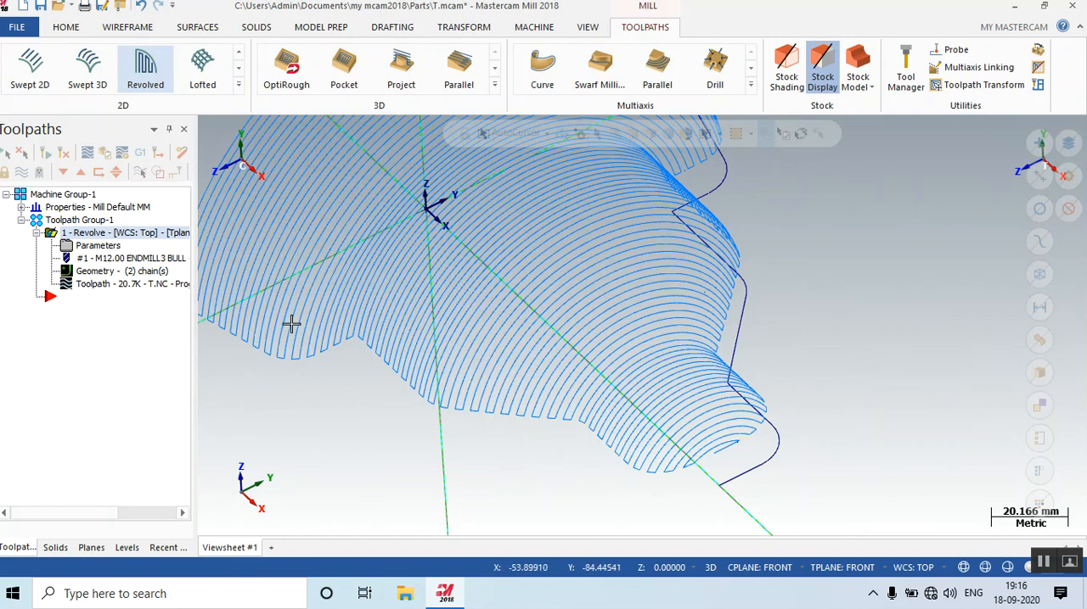
Switch the Revolve toolpath's trimming to a width from 100.0 to 200.0, regenerate it and check the result.
left_click(100, 246)
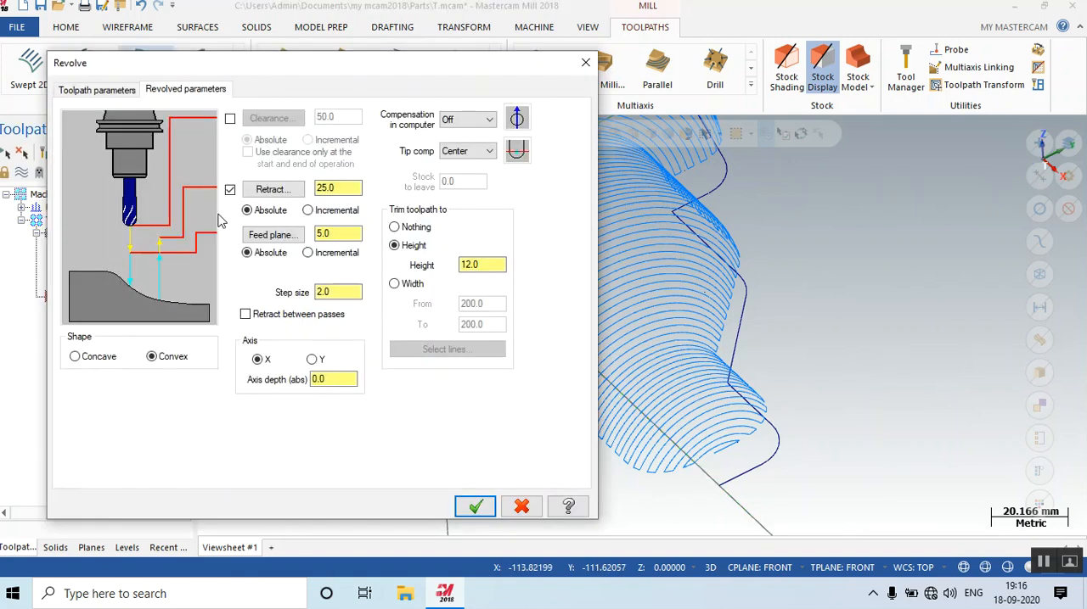
left_click(399, 284)
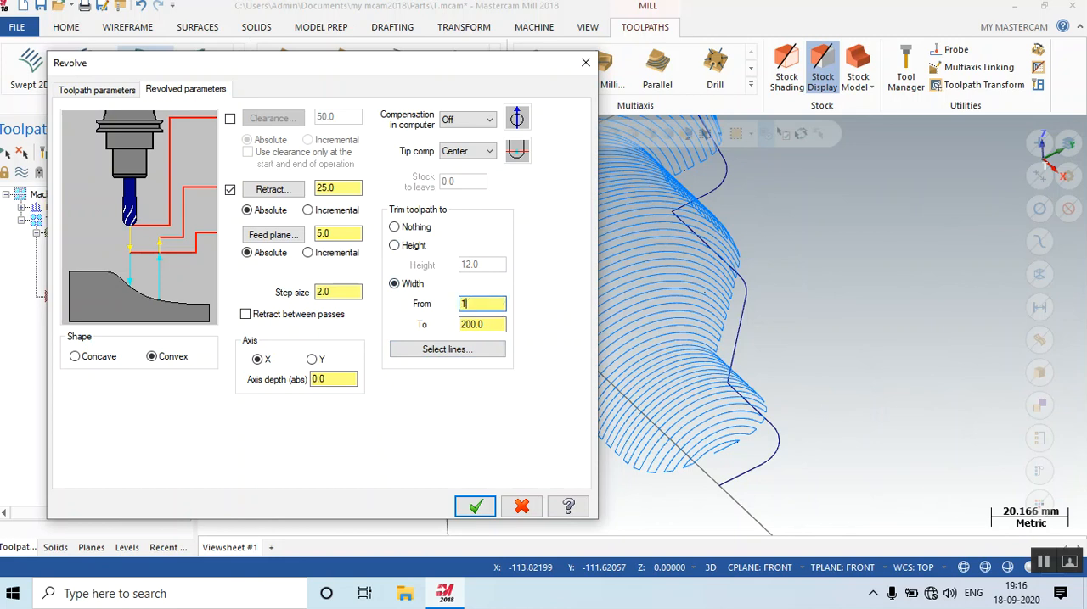
left_click(475, 507)
left_click(64, 155)
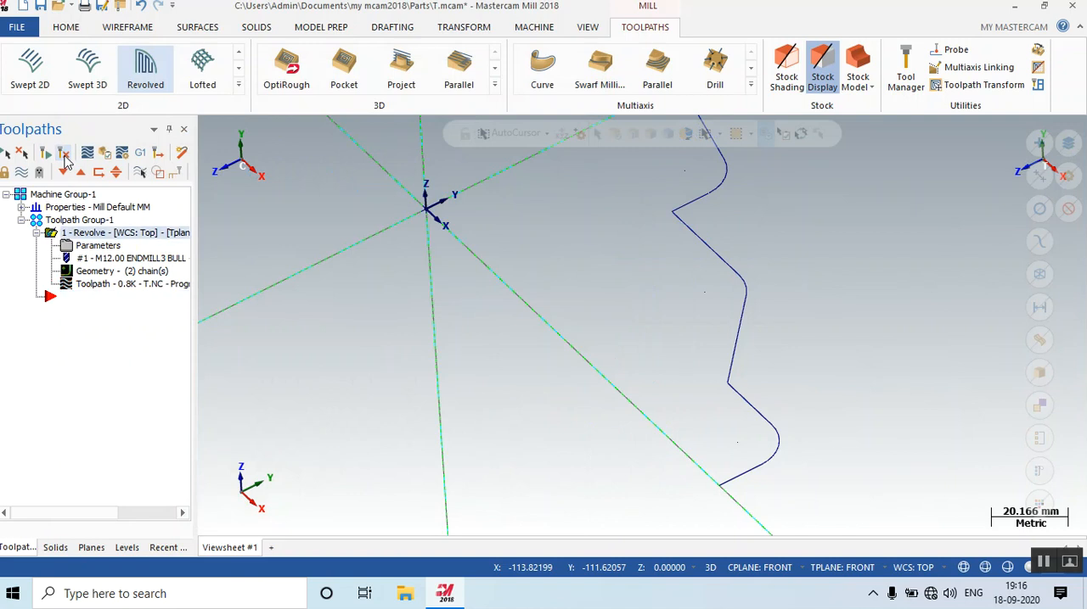
mouse_move(563, 399)
middle_mouse_down()
mouse_move(619, 384)
mouse_move(573, 384)
middle_mouse_up()
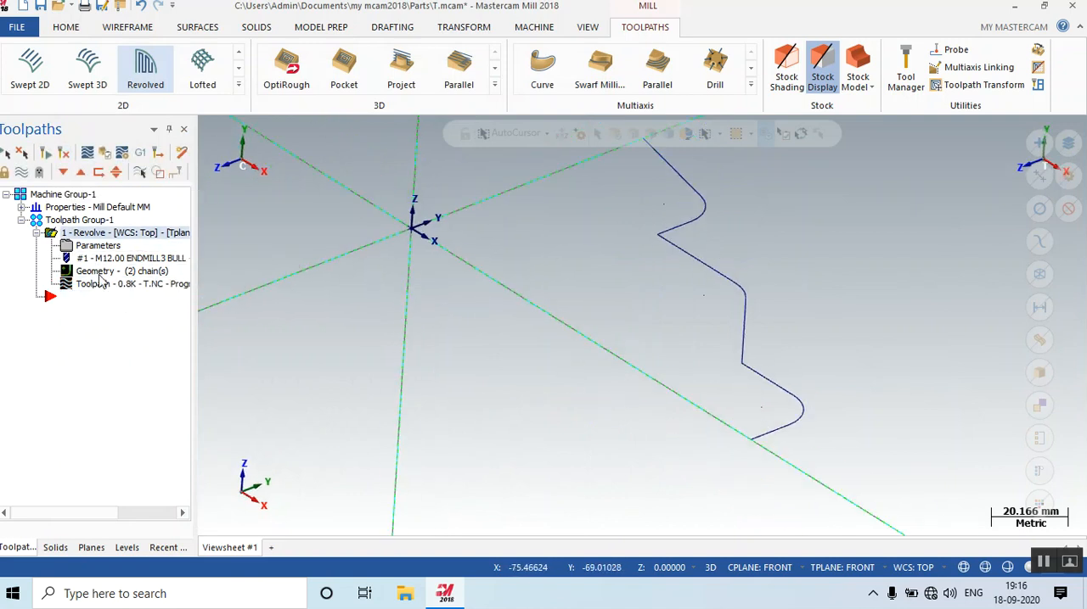
Set the Revolve toolpath's trim width from 0.0 to 10.0, regenerate it and inspect the resulting strip.
left_click(97, 246)
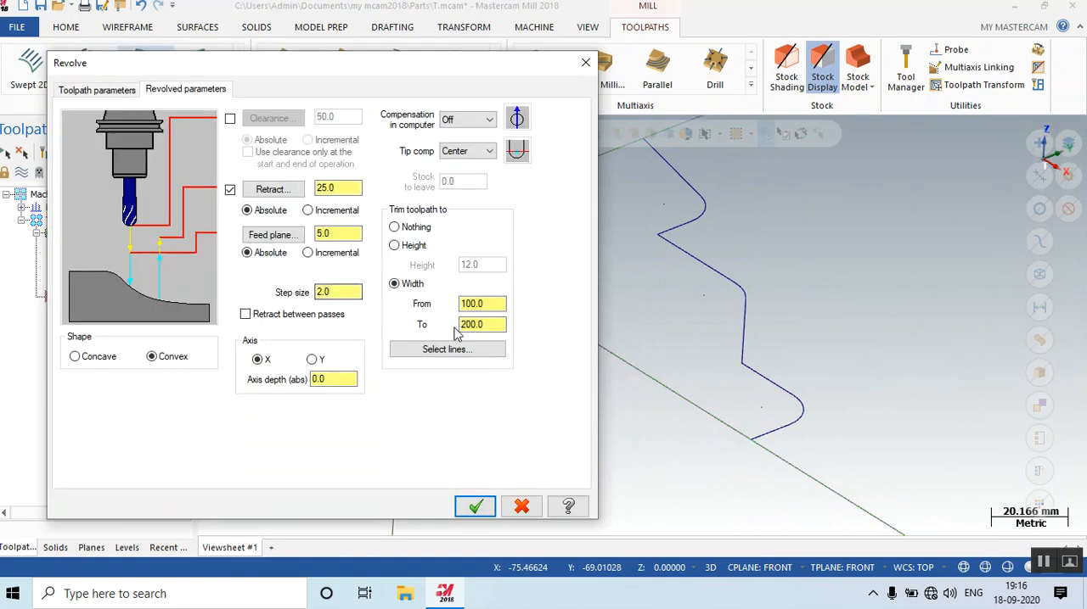
left_click_drag(501, 304, 416, 305)
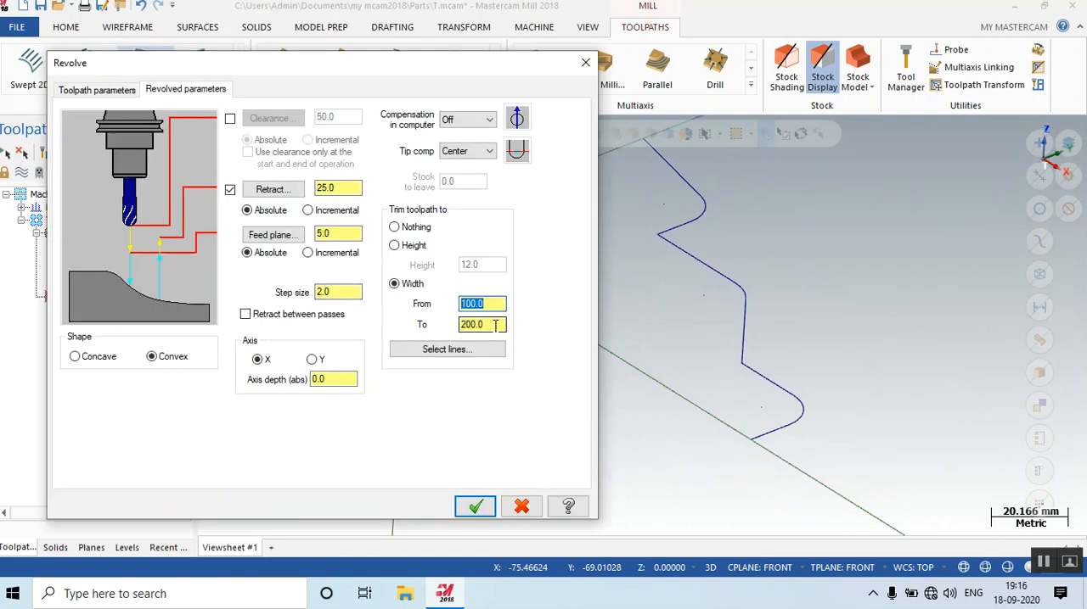
type("0")
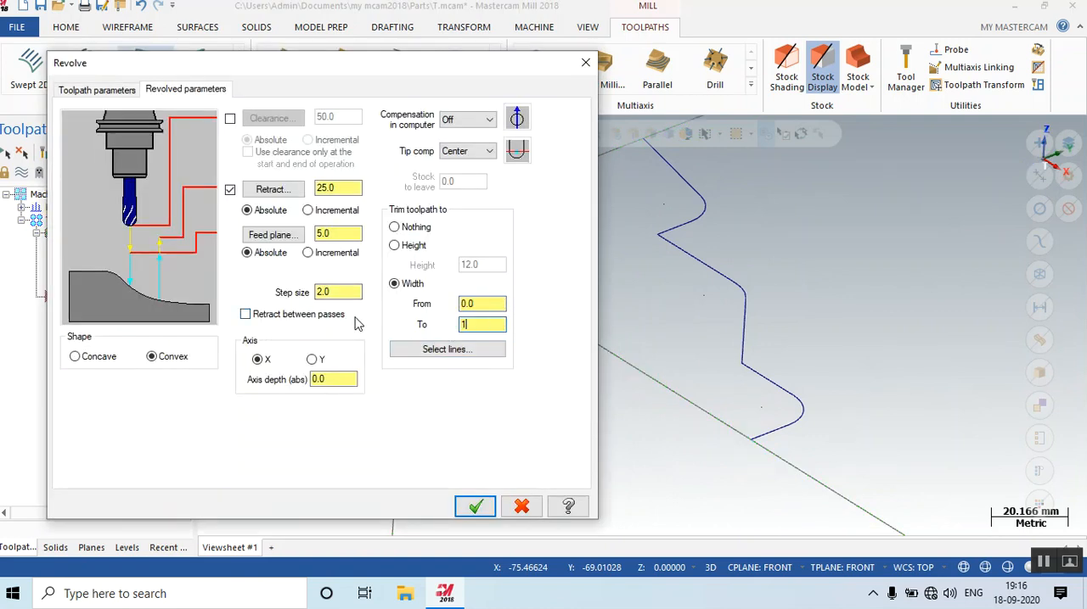
type("10")
left_click(475, 506)
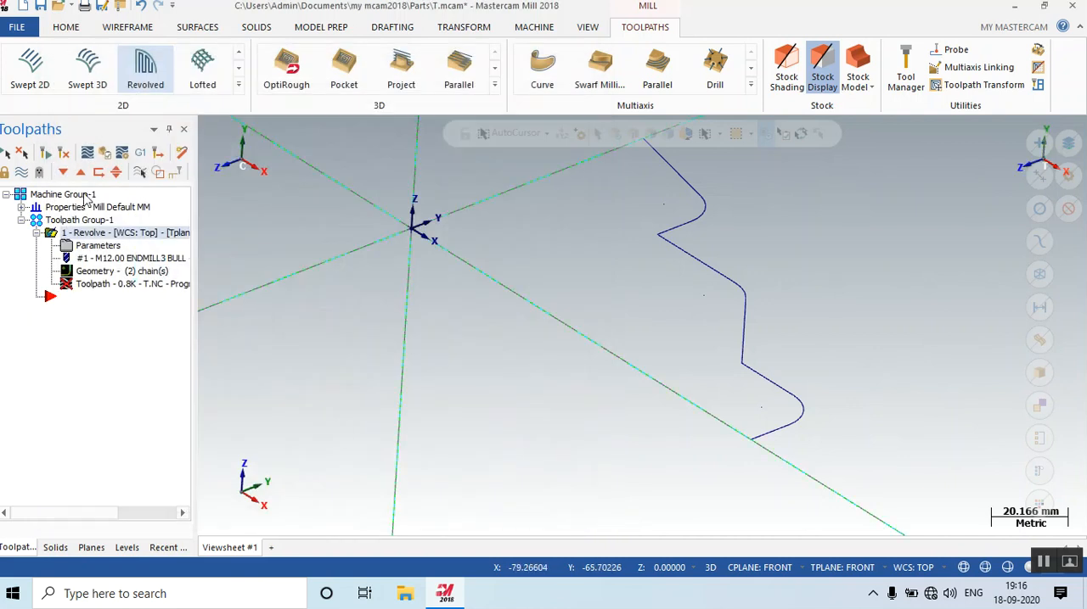
left_click(67, 154)
middle_click_drag(611, 368, 606, 404)
scroll(606, 404, "down", 6)
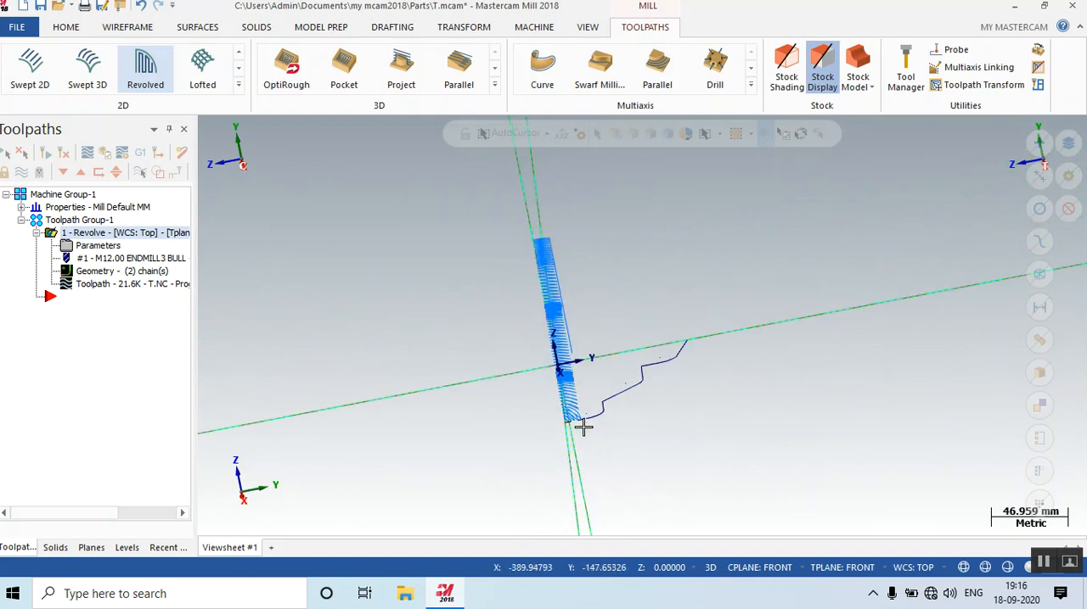
Set the Revolve toolpath's trim width from -30.0 to 30.0, regenerate it and inspect it in 3D.
left_click(105, 248)
left_click_drag(485, 305, 356, 305)
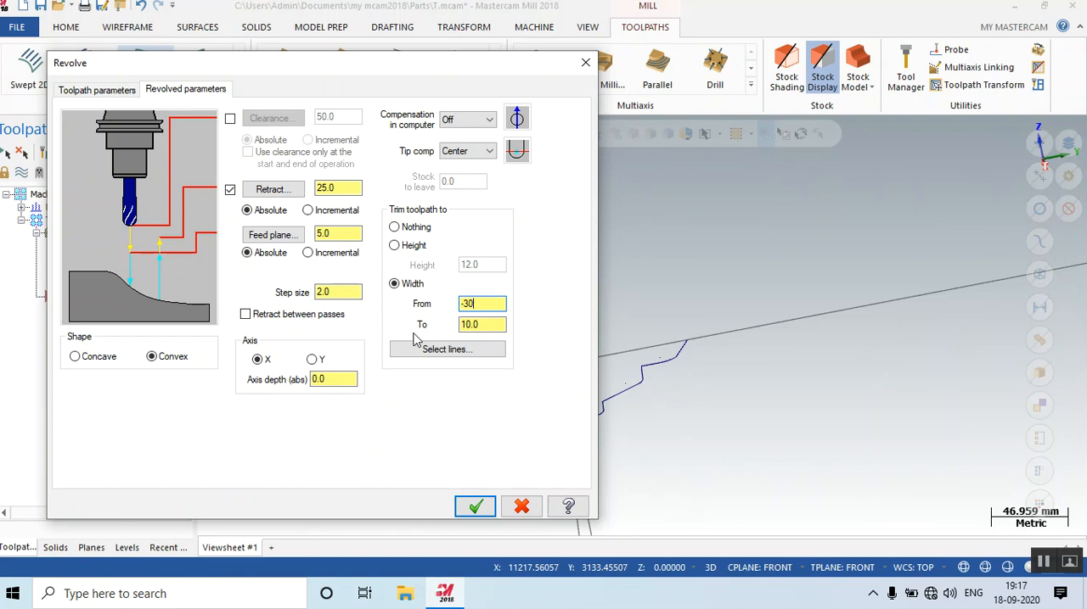
left_click_drag(472, 328, 420, 328)
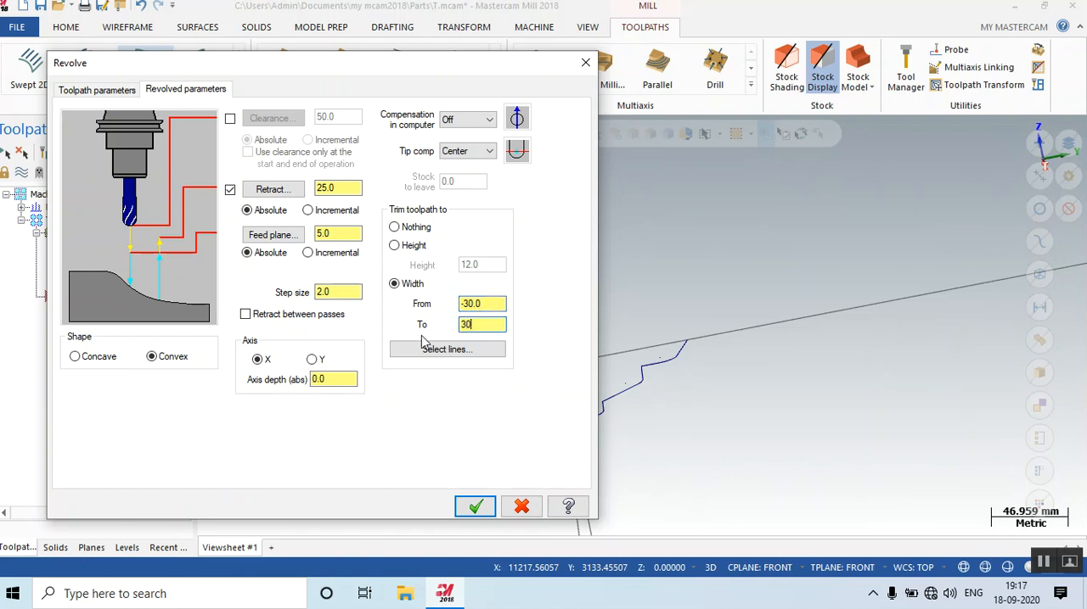
left_click(475, 506)
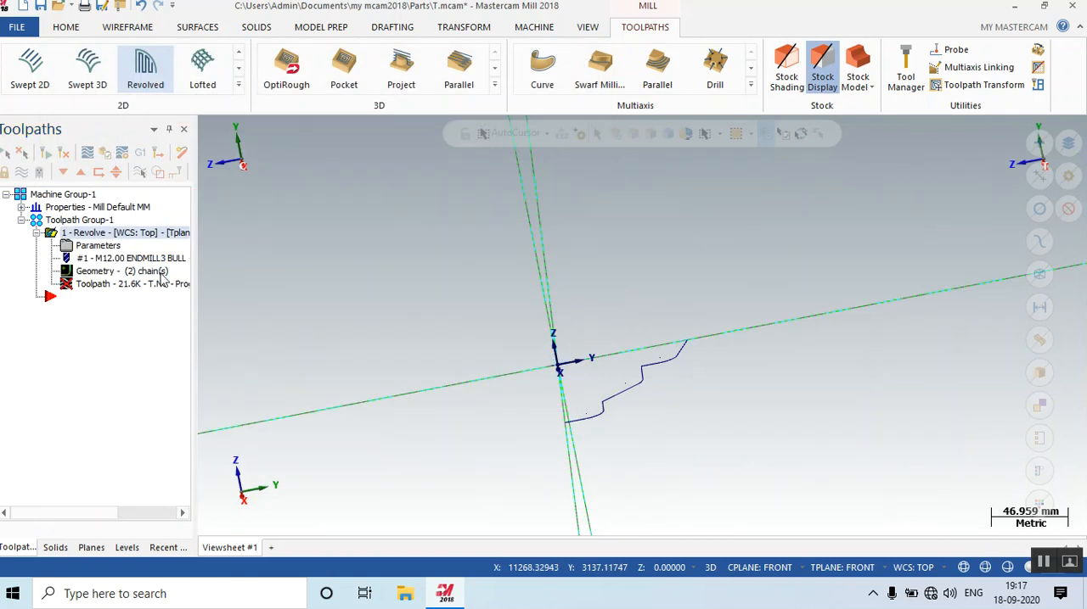
middle_click_drag(422, 327, 594, 374)
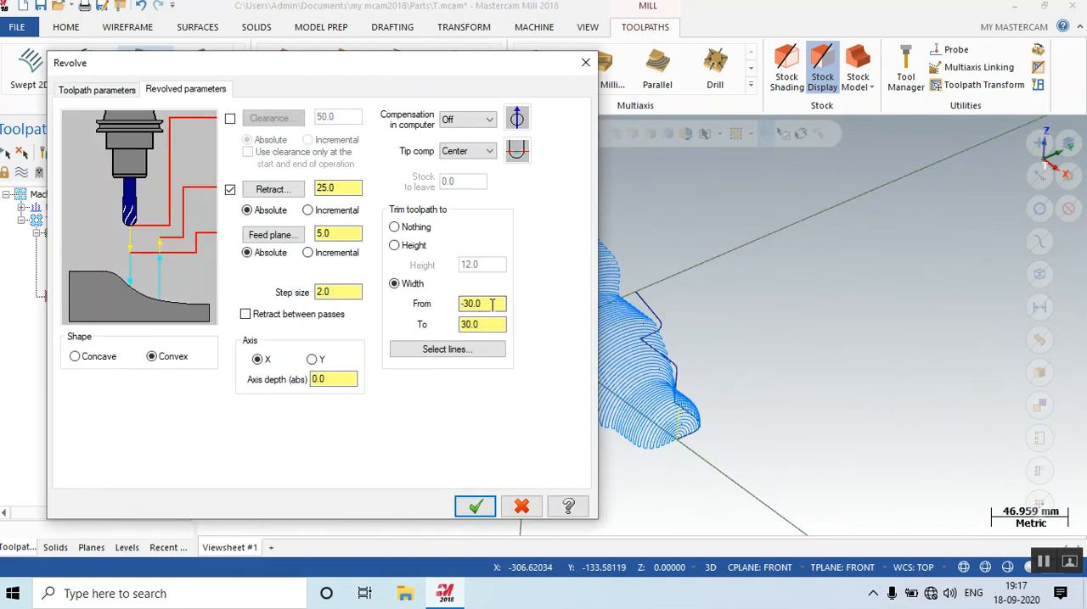
Widen the Revolve toolpath's trim range to -50.0 through 50.0, regenerate it and view it from the opposite side.
left_click_drag(492, 305, 399, 311)
type("50")
left_click(475, 507)
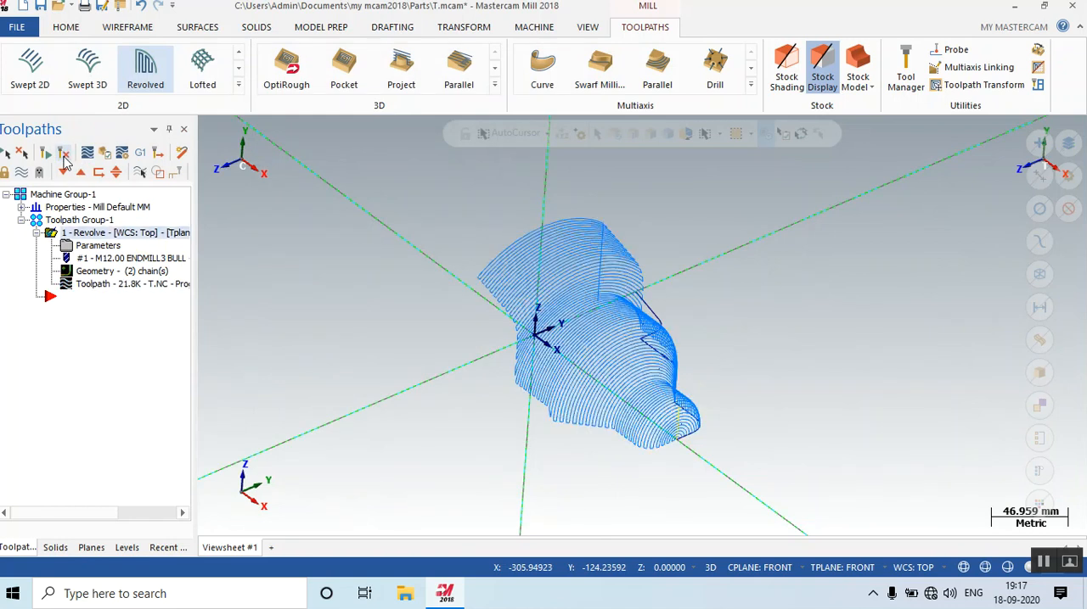
middle_click_drag(451, 264, 805, 332)
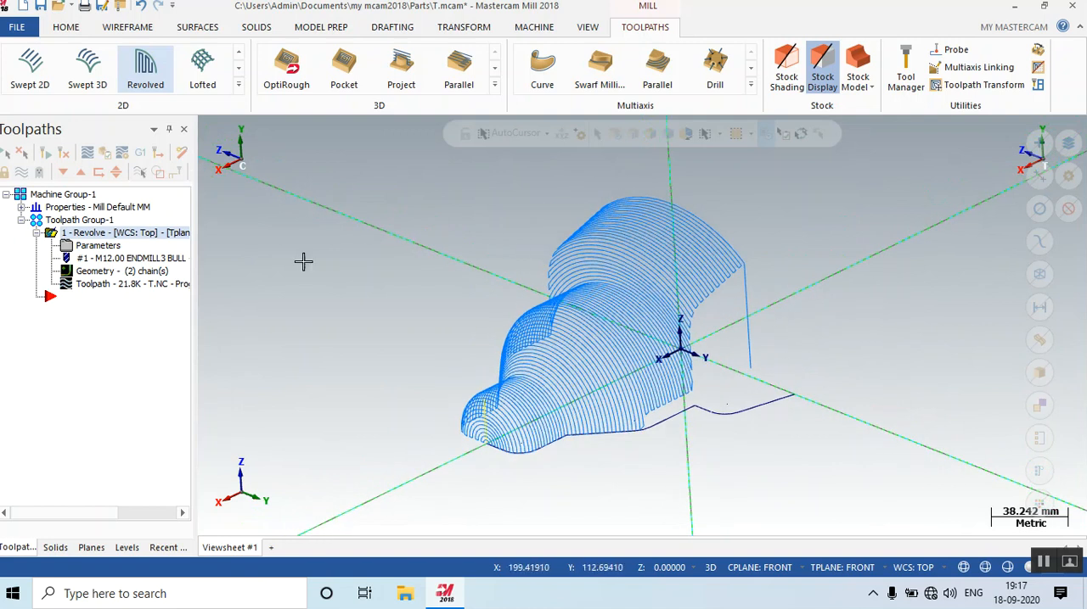
Narrow the Revolve toolpath's trim width to -30.0 through 30.0, regenerate it and inspect the trimmed passes from several angles.
left_click(94, 245)
left_click_drag(494, 304, 456, 303)
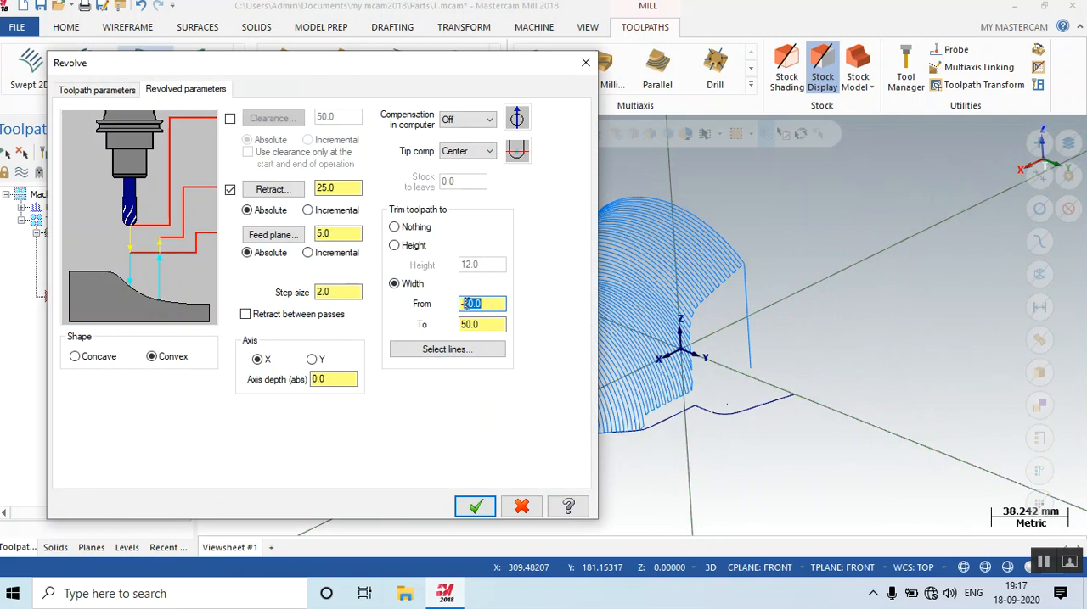
left_click_drag(491, 325, 456, 324)
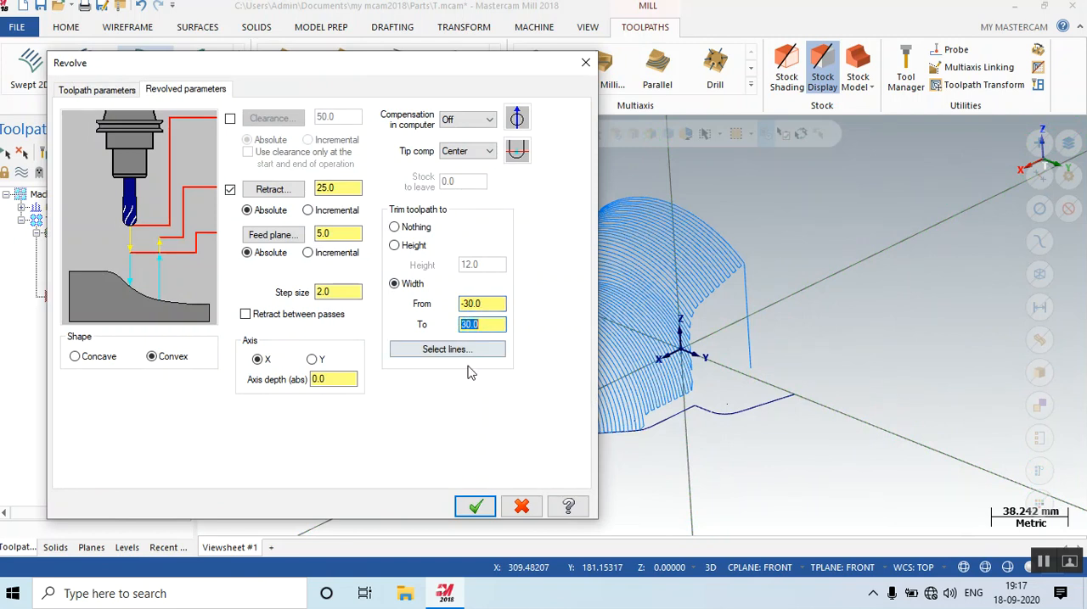
left_click(475, 506)
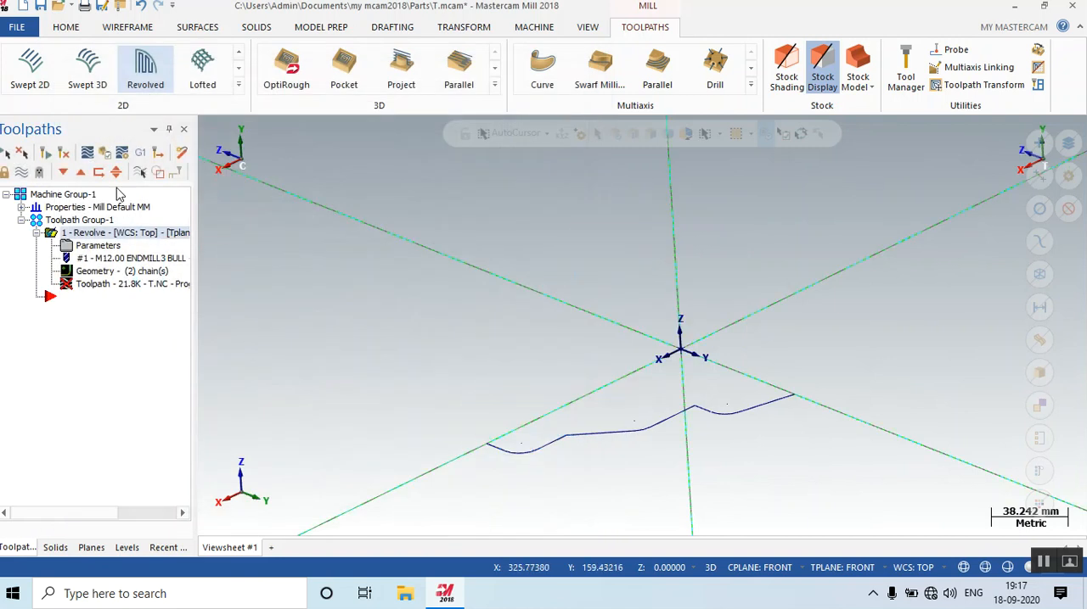
left_click(65, 156)
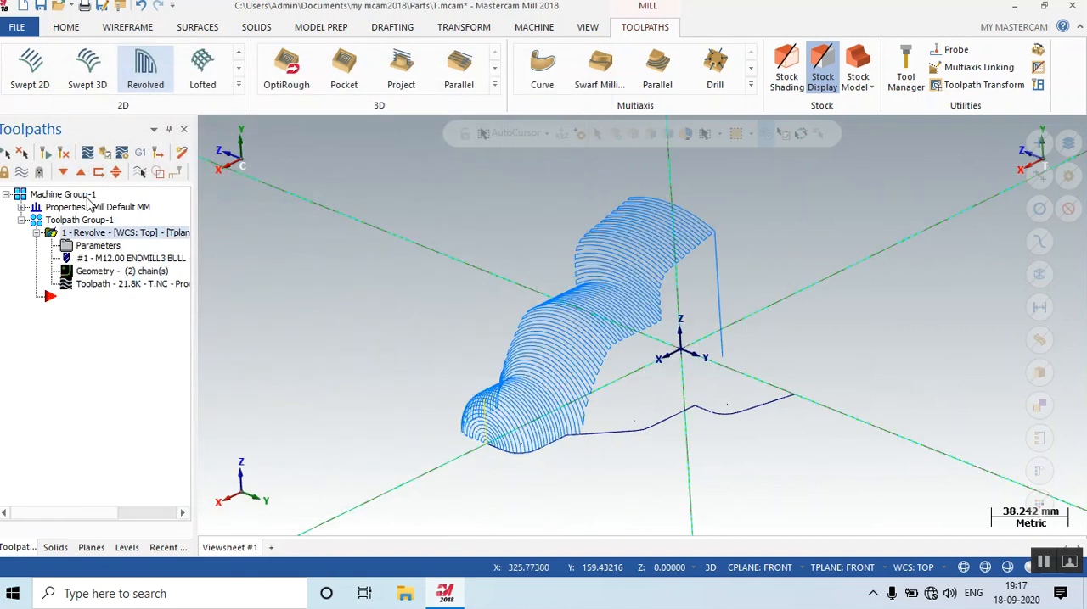
middle_click_drag(501, 252, 427, 269)
scroll(432, 237, "up", 1)
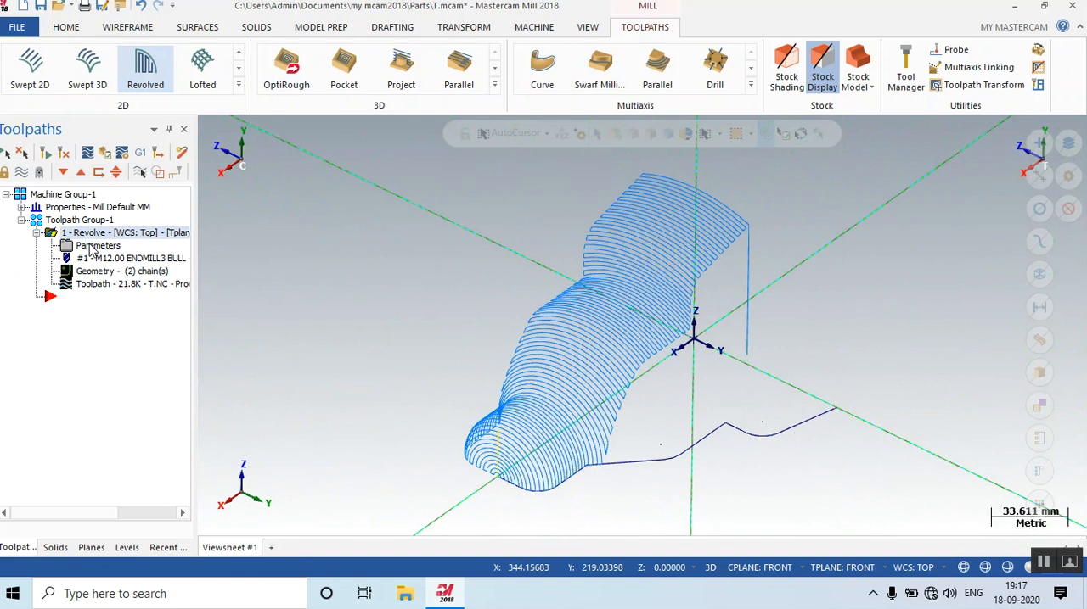
middle_click_drag(789, 347, 741, 317)
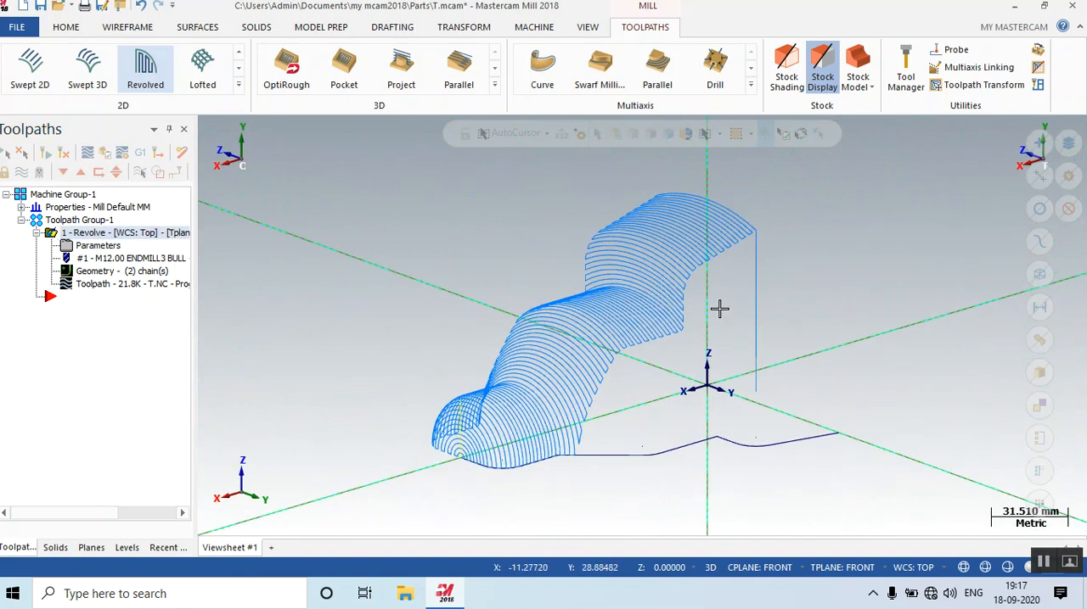
middle_click_drag(427, 230, 429, 258)
middle_click_drag(432, 258, 432, 261)
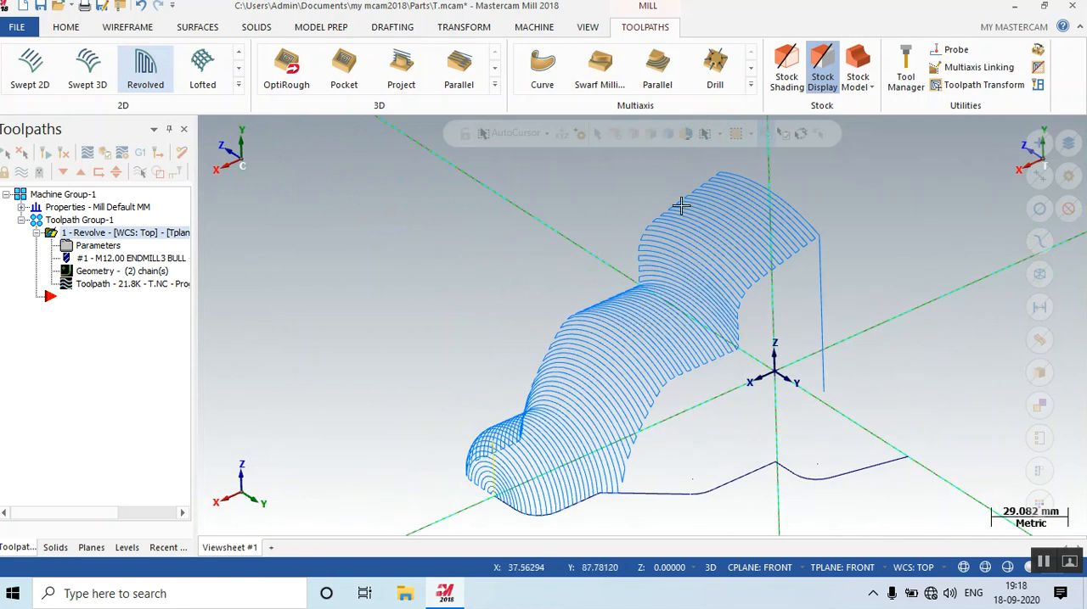
left_click(238, 84)
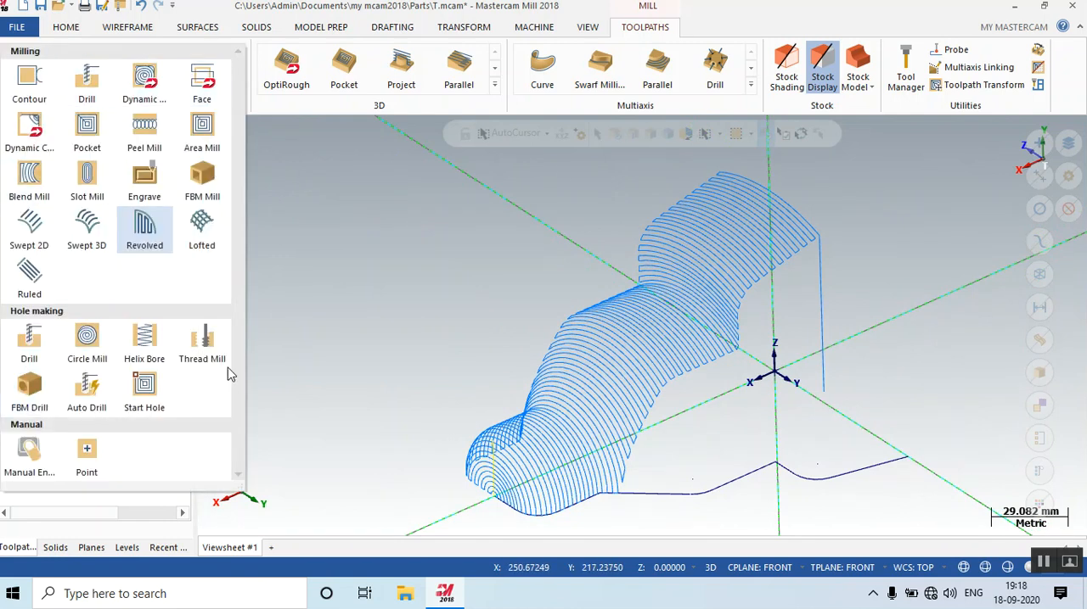
left_click(495, 84)
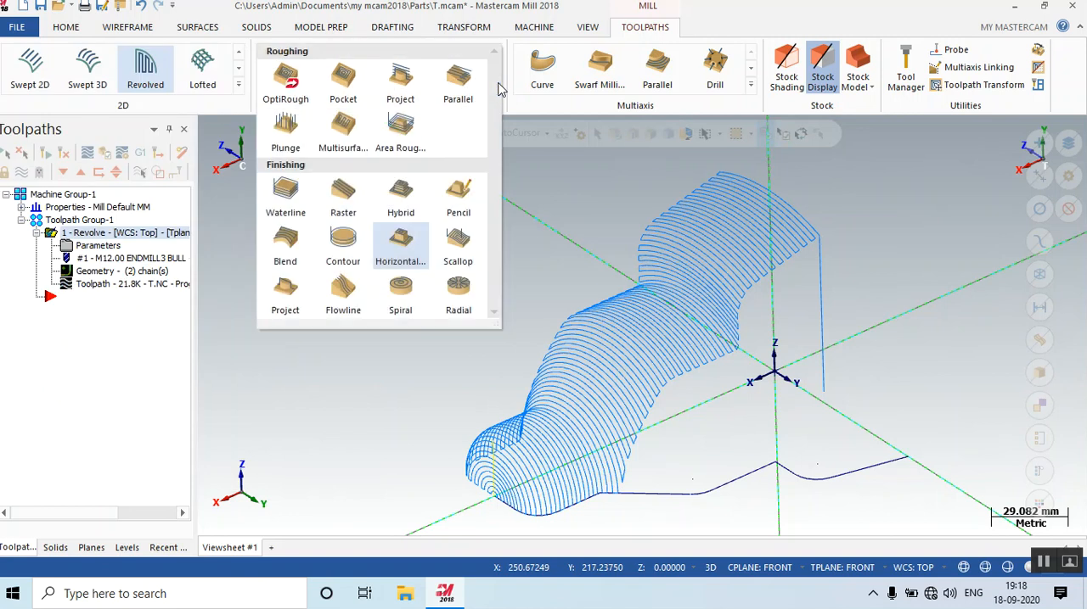
left_click(750, 86)
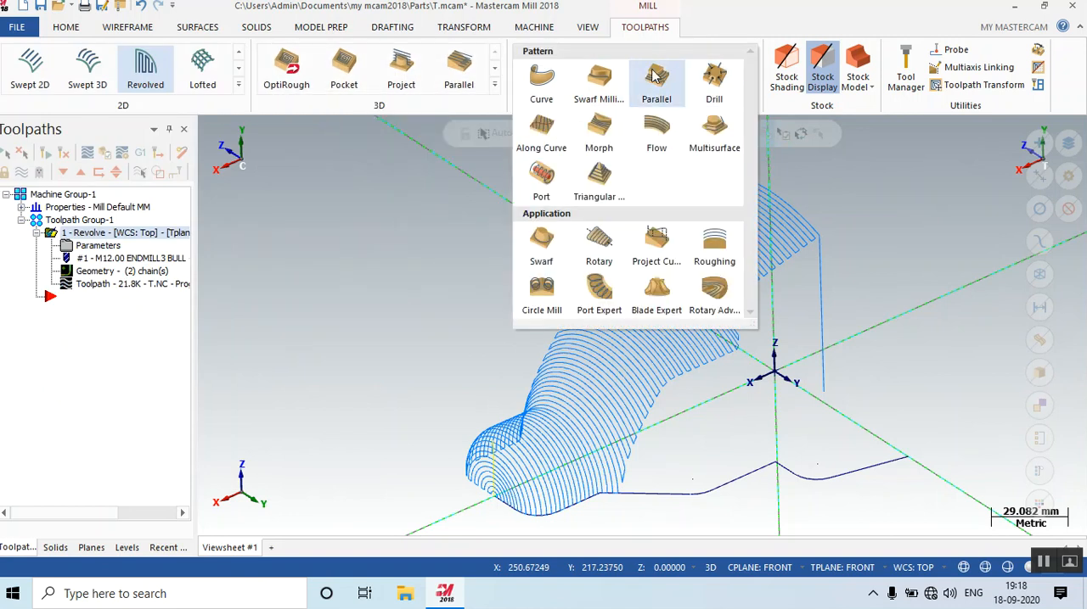
Add a machine group with the default Lathe machine and bring up its milling toolpath commands.
left_click(540, 29)
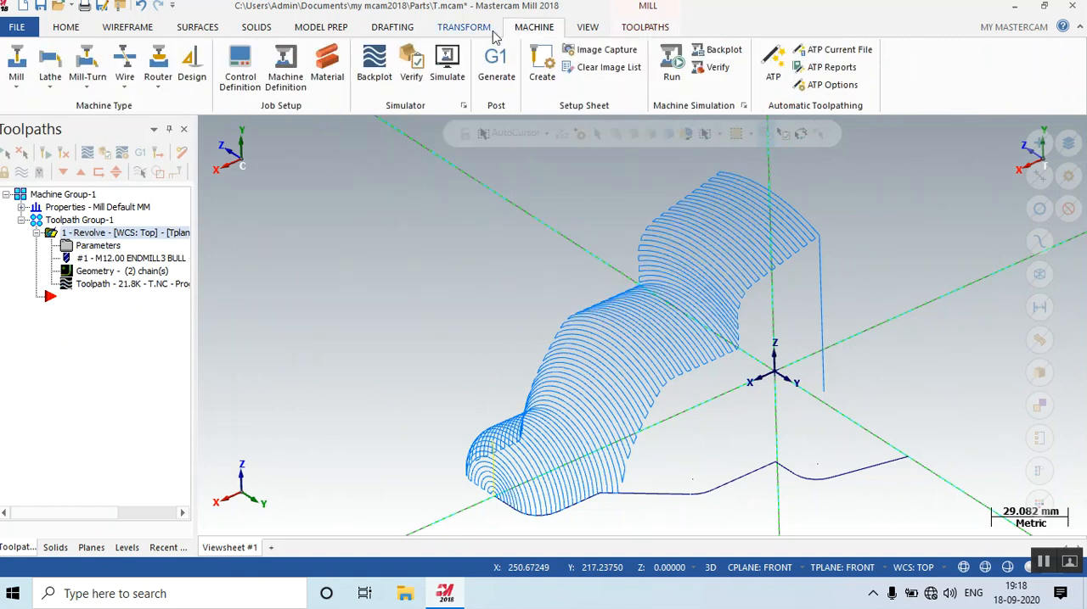
left_click(51, 79)
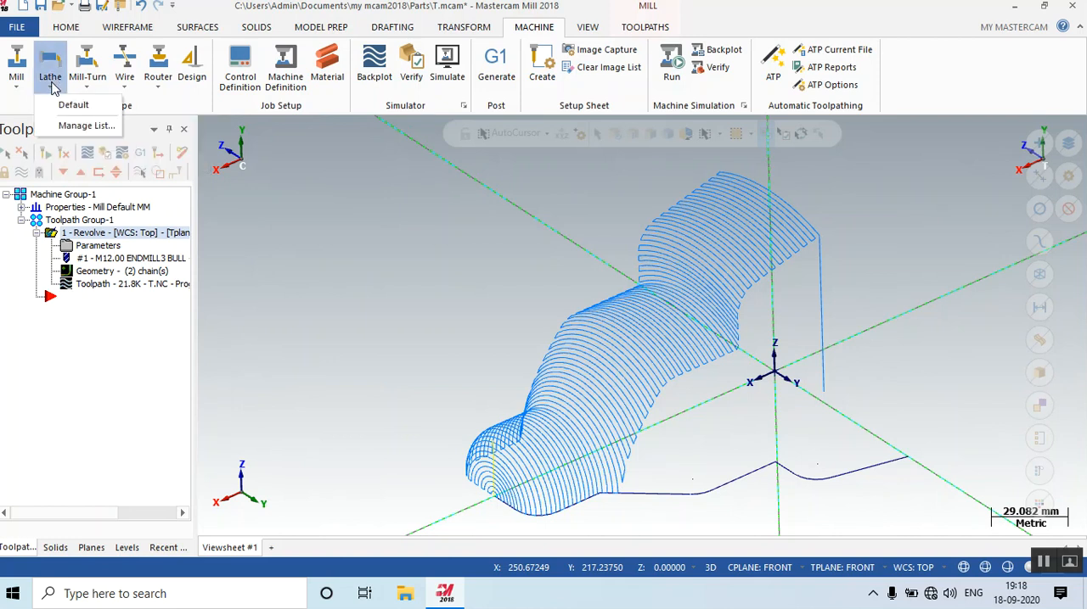
left_click(63, 103)
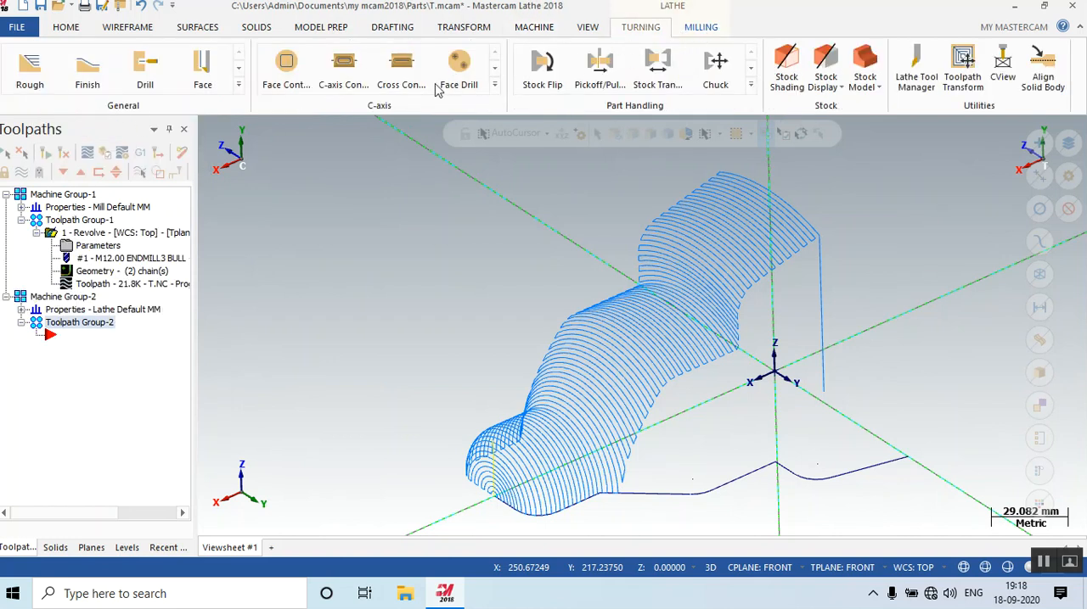
left_click(700, 26)
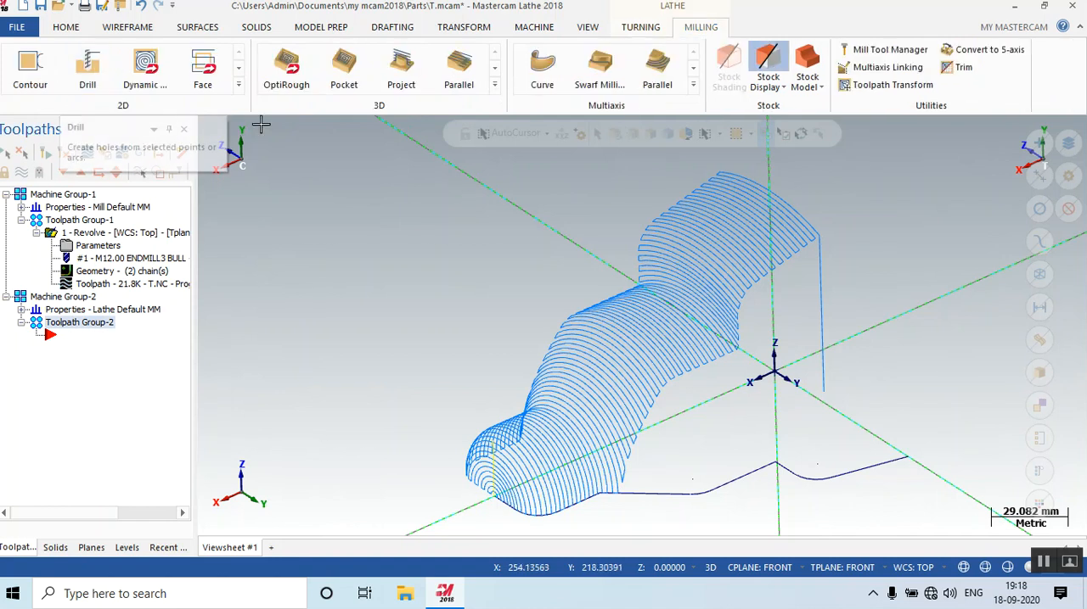
mouse_move(815, 322)
middle_mouse_down()
mouse_move(837, 303)
mouse_move(827, 308)
middle_mouse_up()
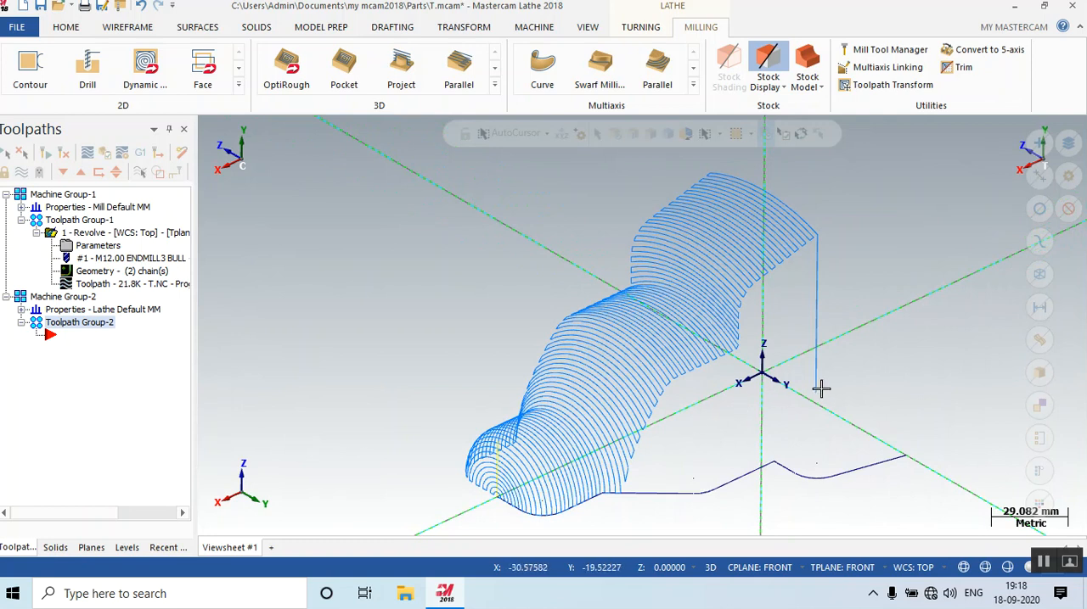
middle_click_drag(906, 403, 794, 348)
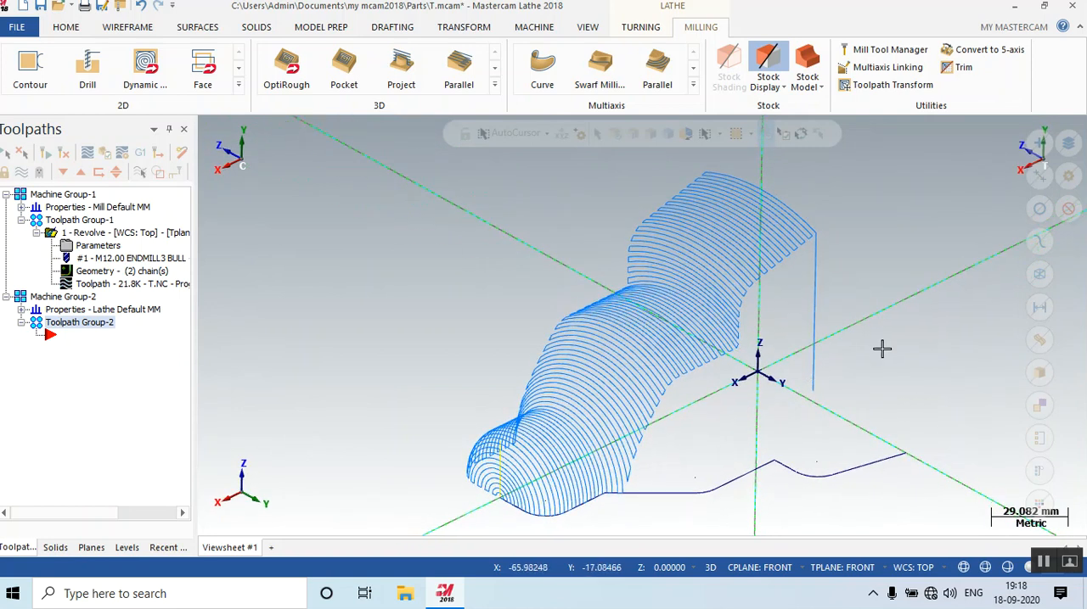
middle_click_drag(887, 336, 884, 341)
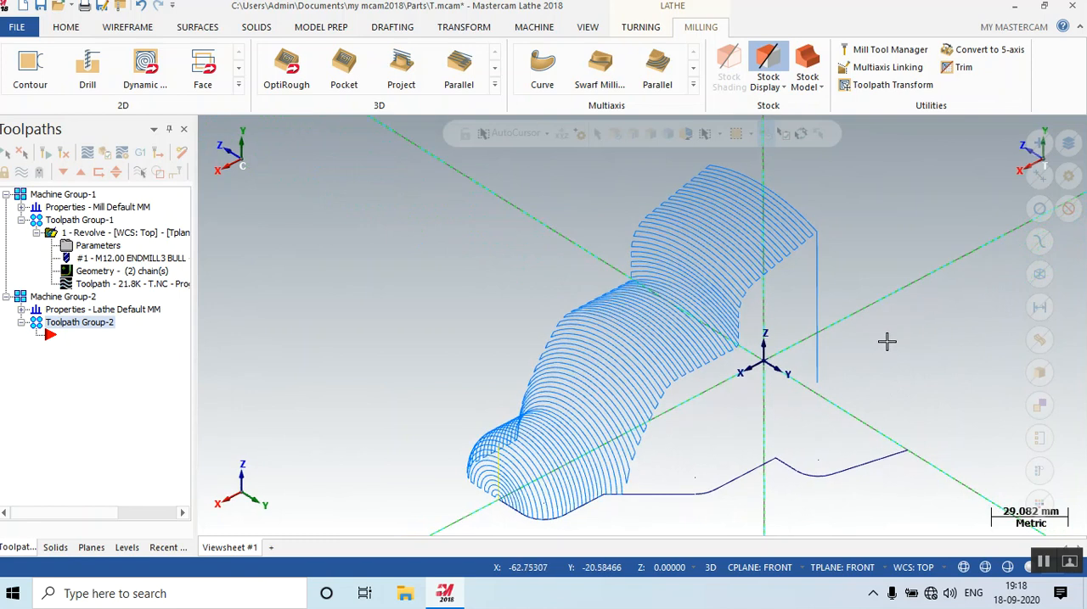